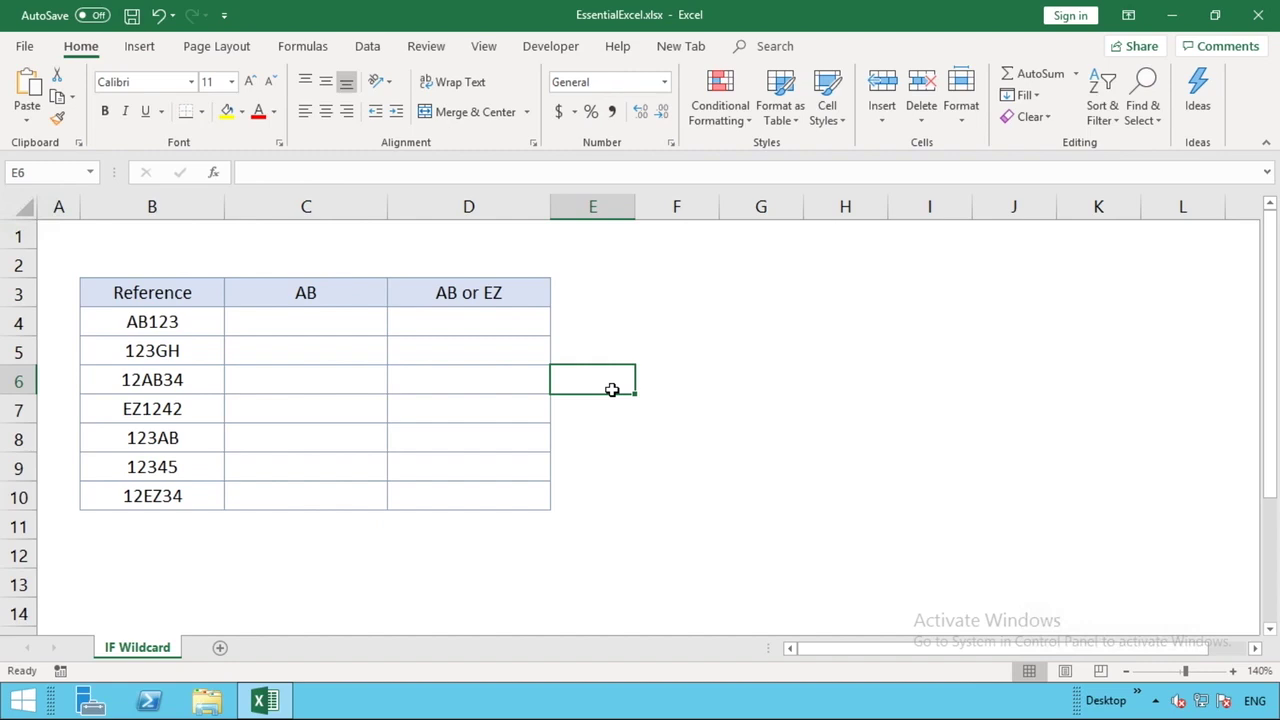
left_click(343, 299)
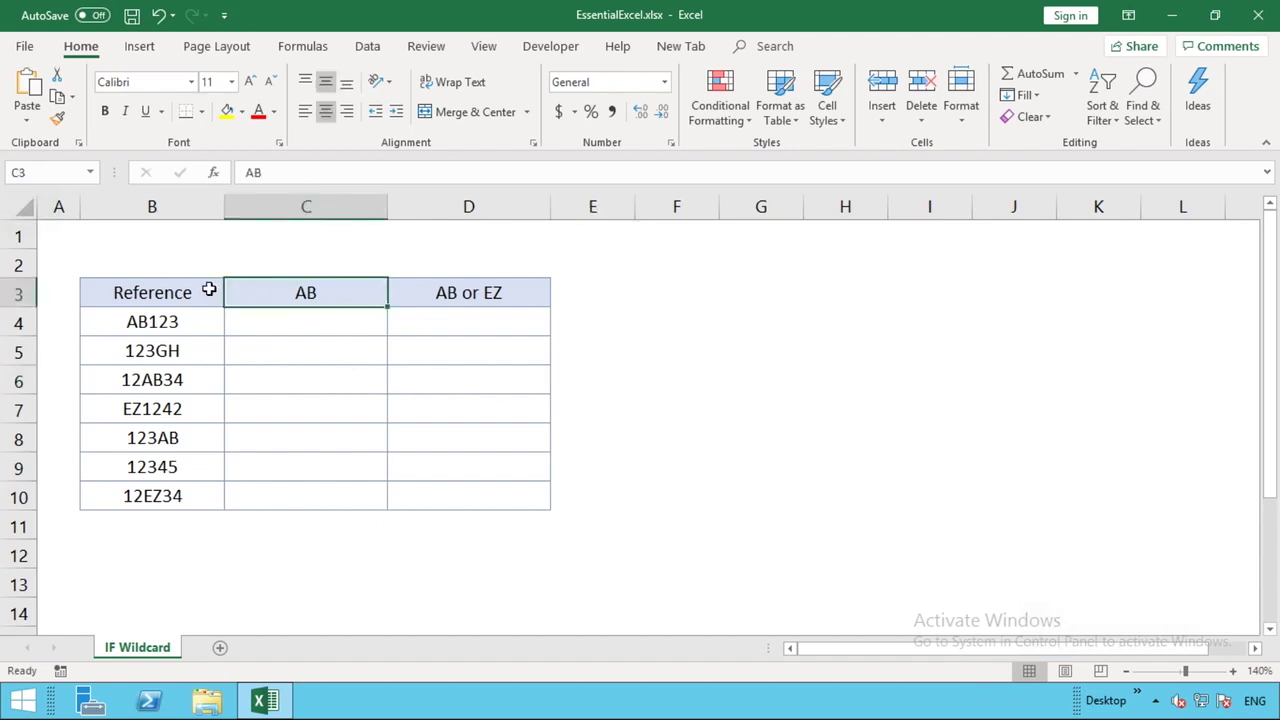
left_click(165, 289)
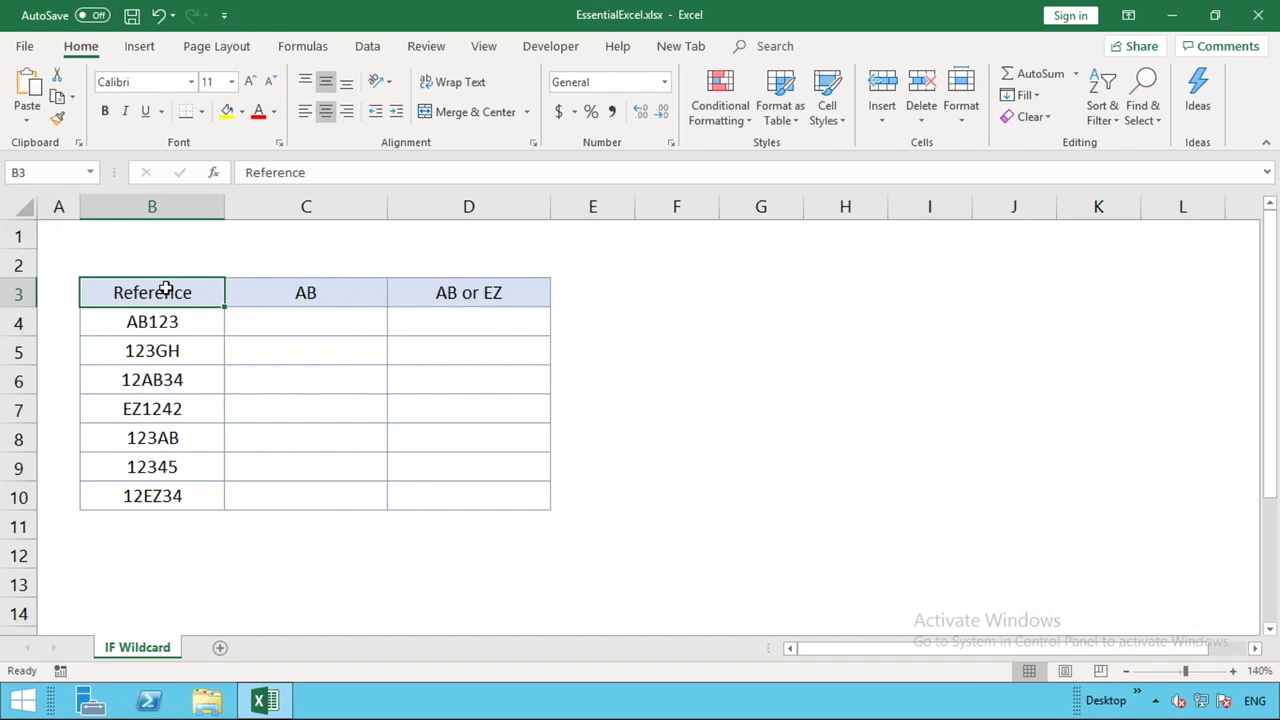
left_click(308, 299)
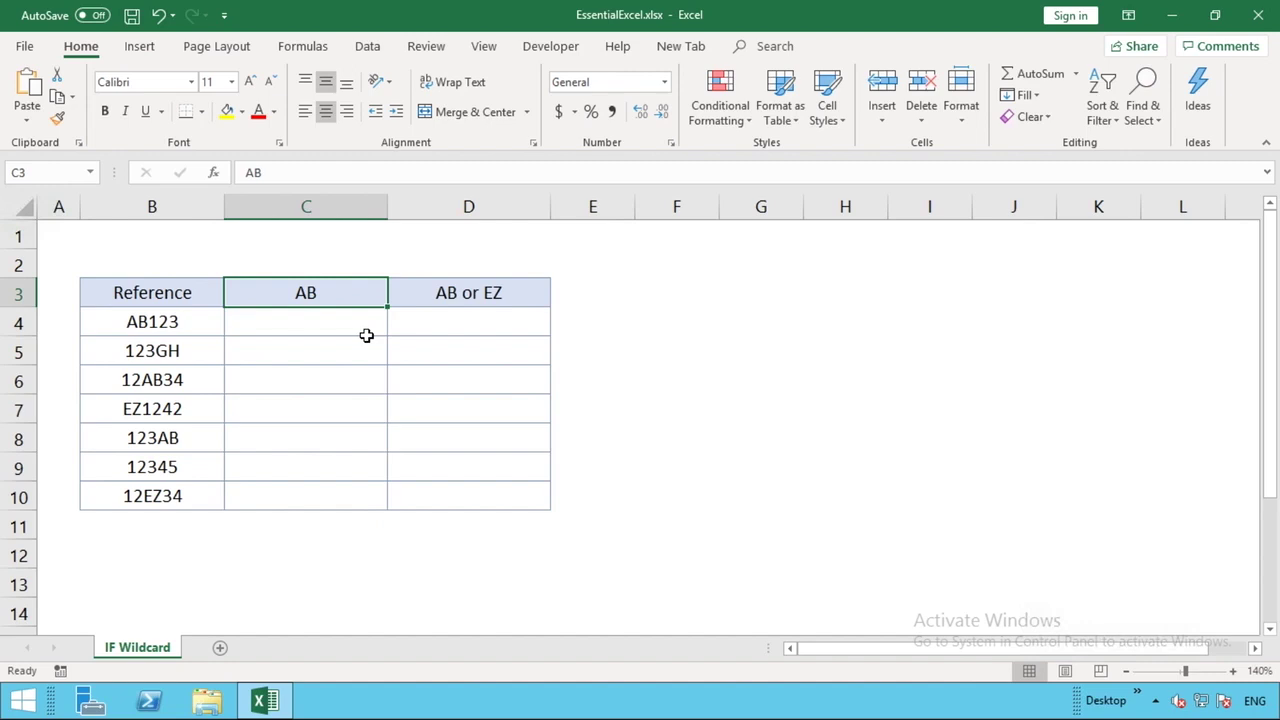
left_click(462, 316)
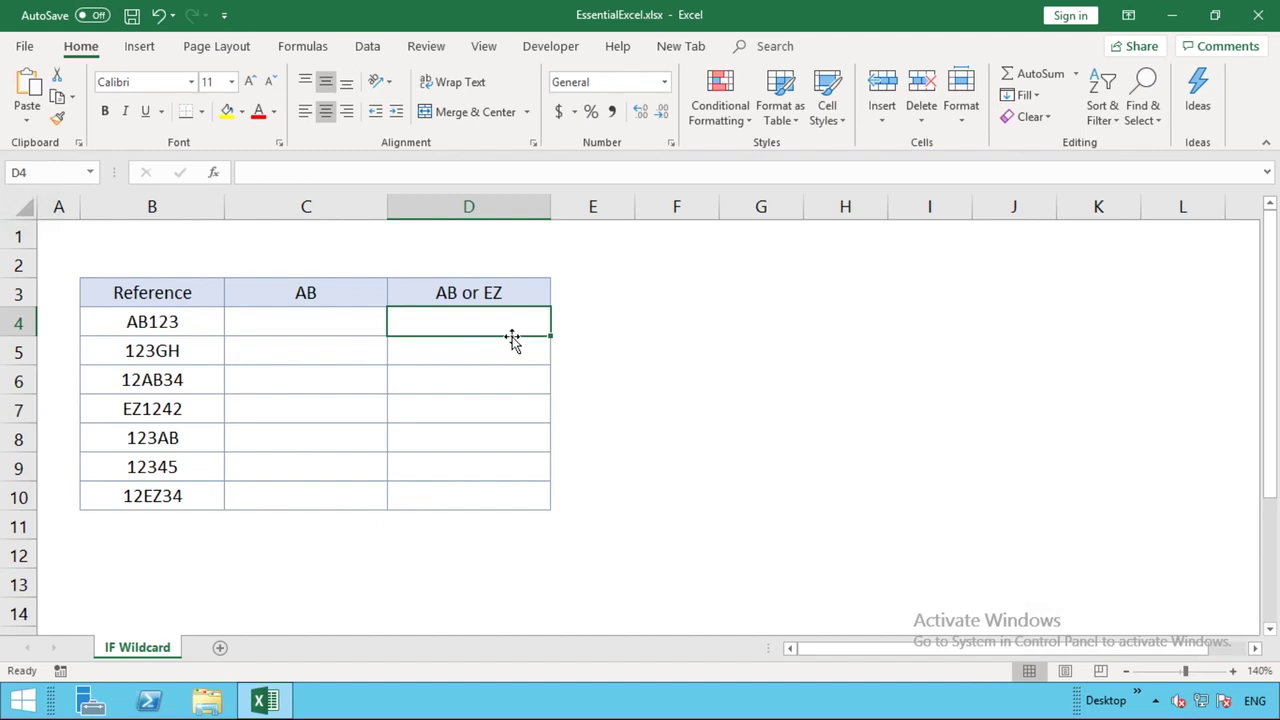
type("\"*")
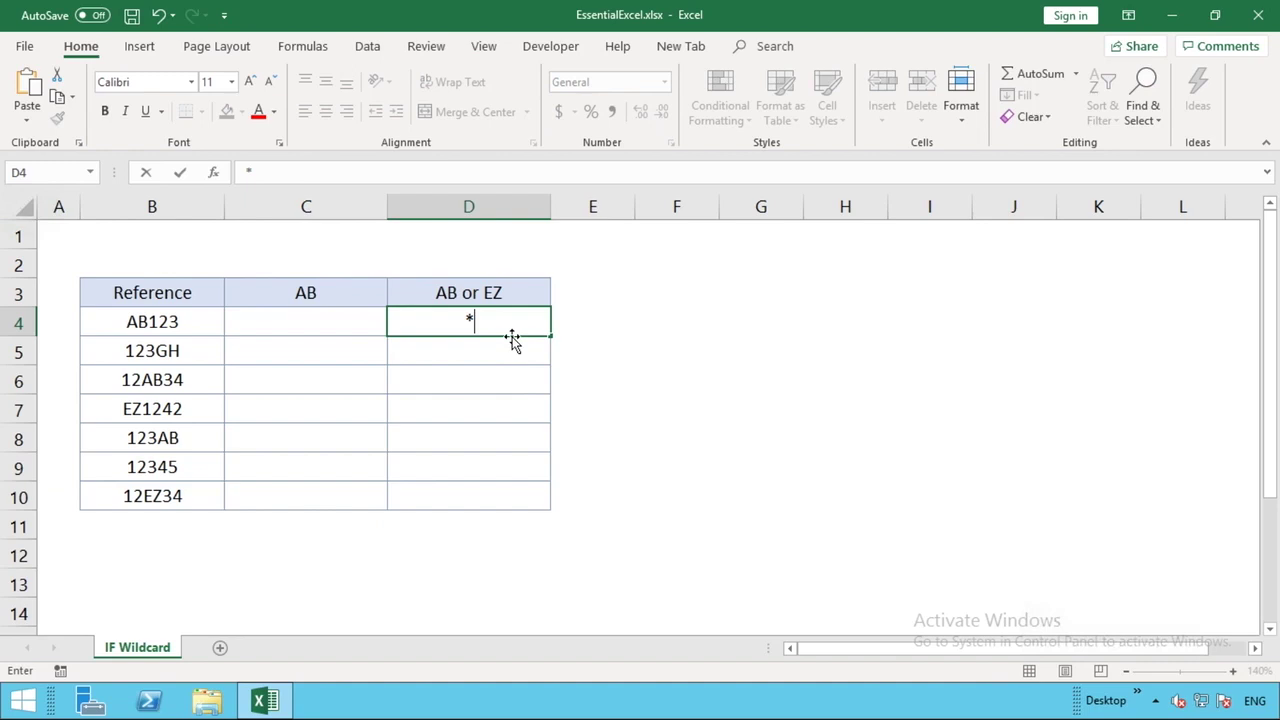
type("AB*")
key("BackSpace")
key("BackSpace")
key("BackSpace")
key("BackSpace")
key("Return")
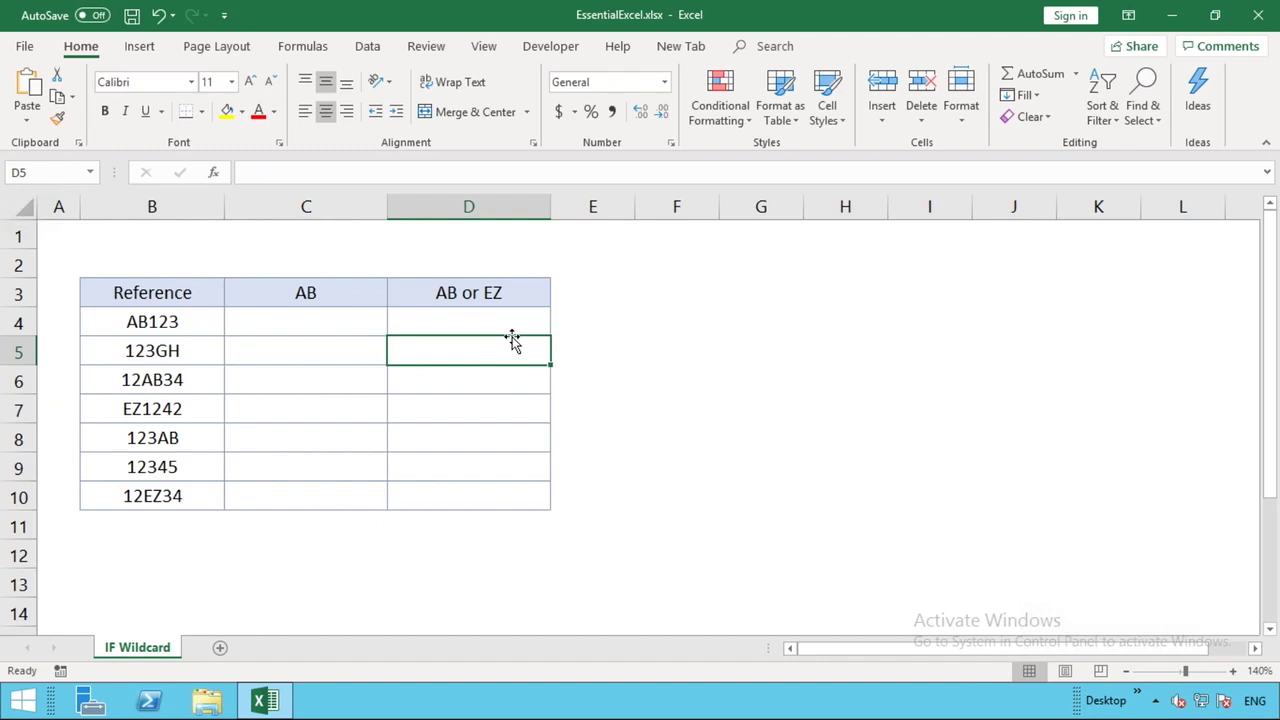
- Write an IF formula in C4 that tests B4=*AB* and returns "AB" if true or an empty string if false
left_click(337, 317)
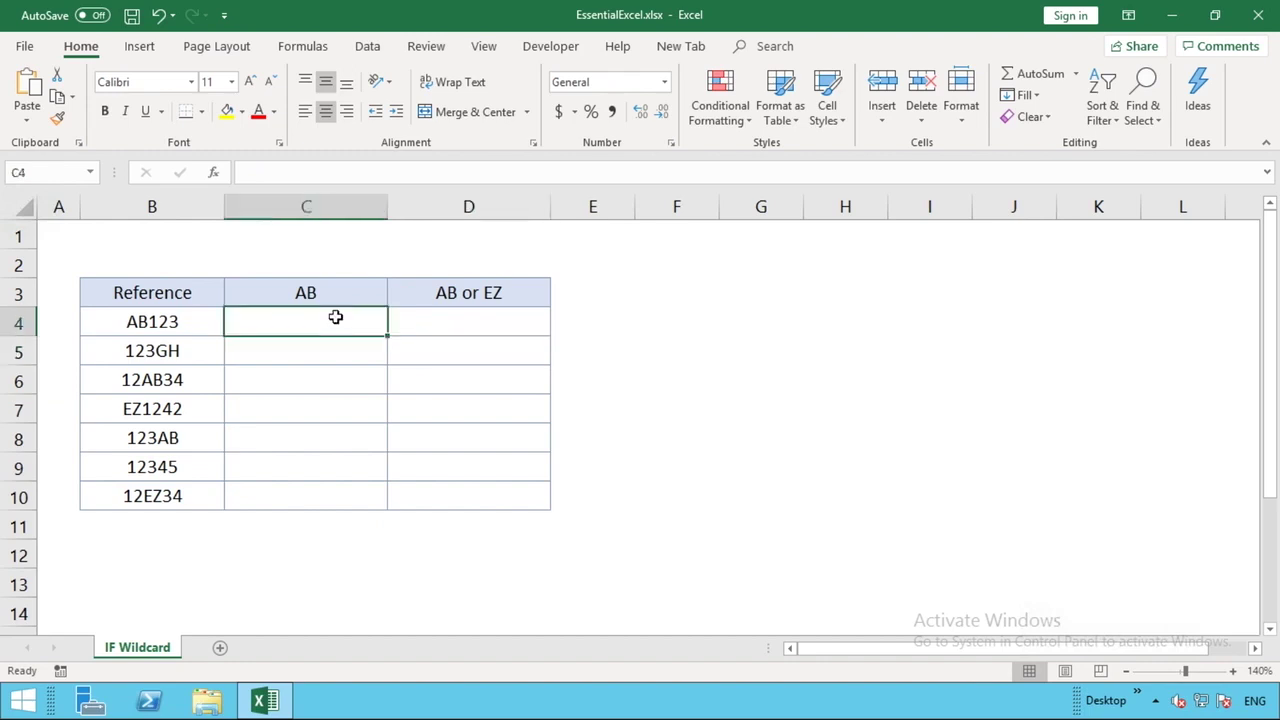
type("=")
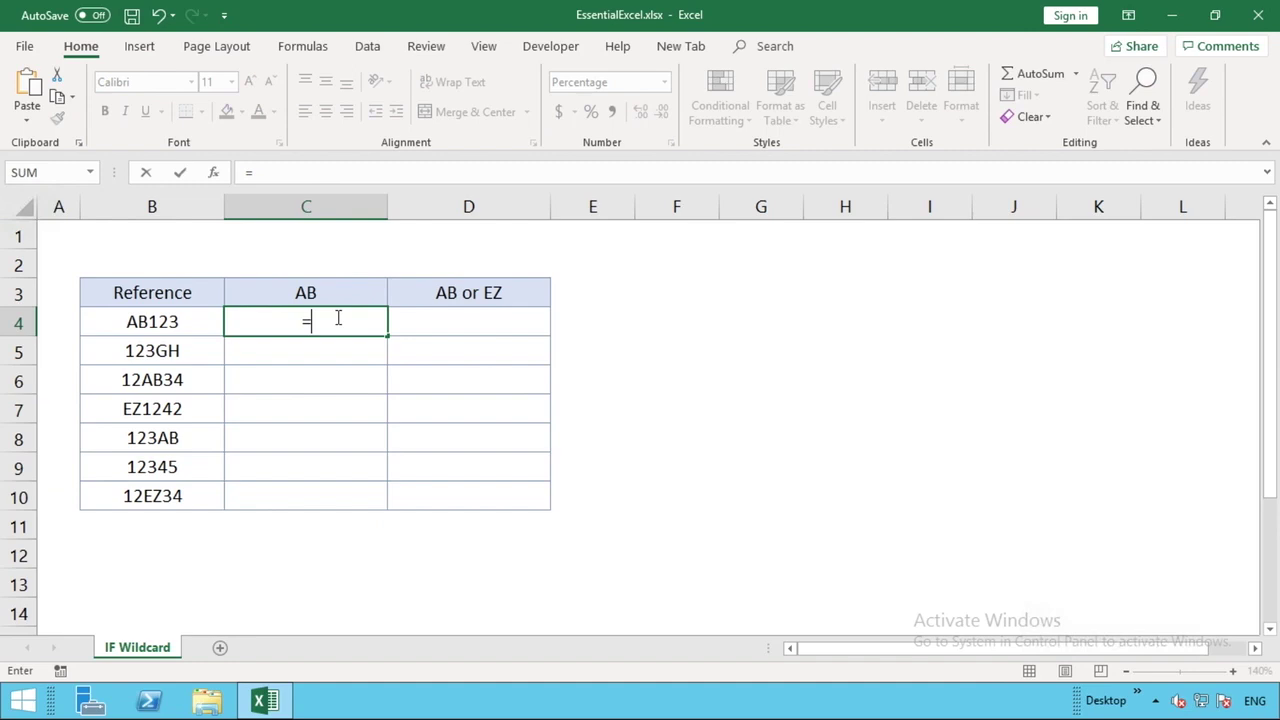
type("IF(")
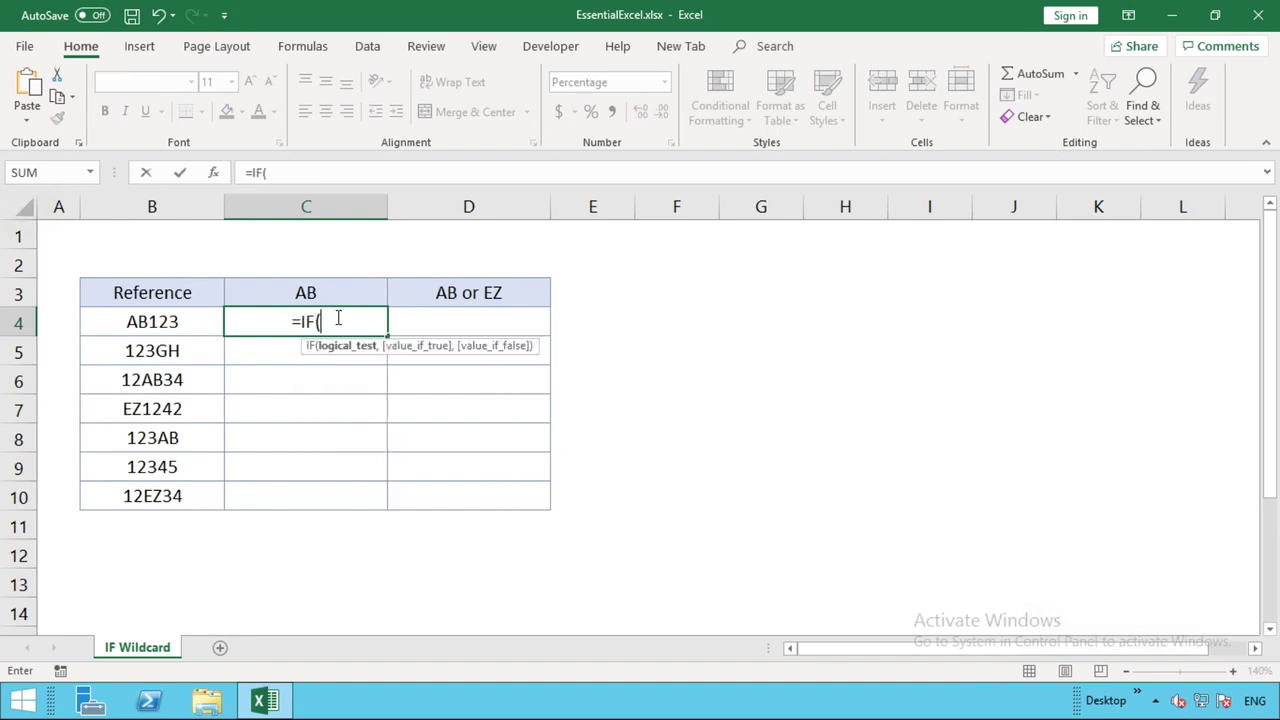
left_click(176, 326)
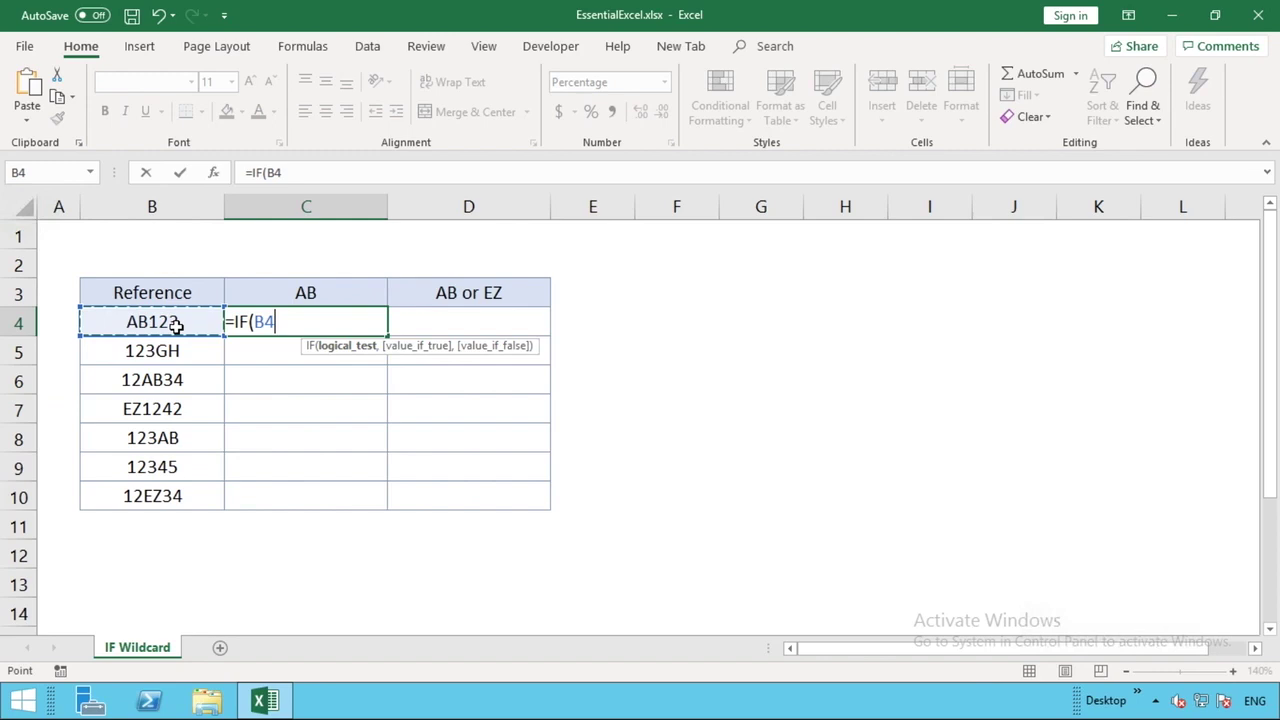
type("=\"")
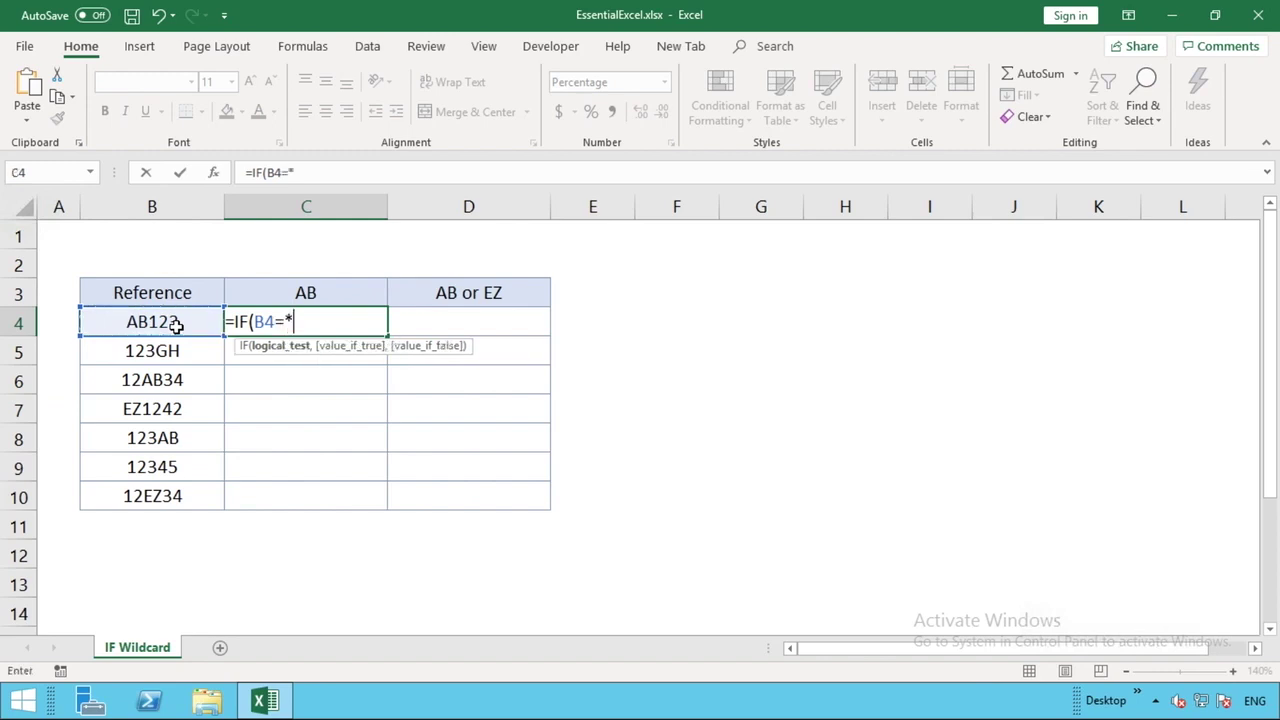
type("AB")
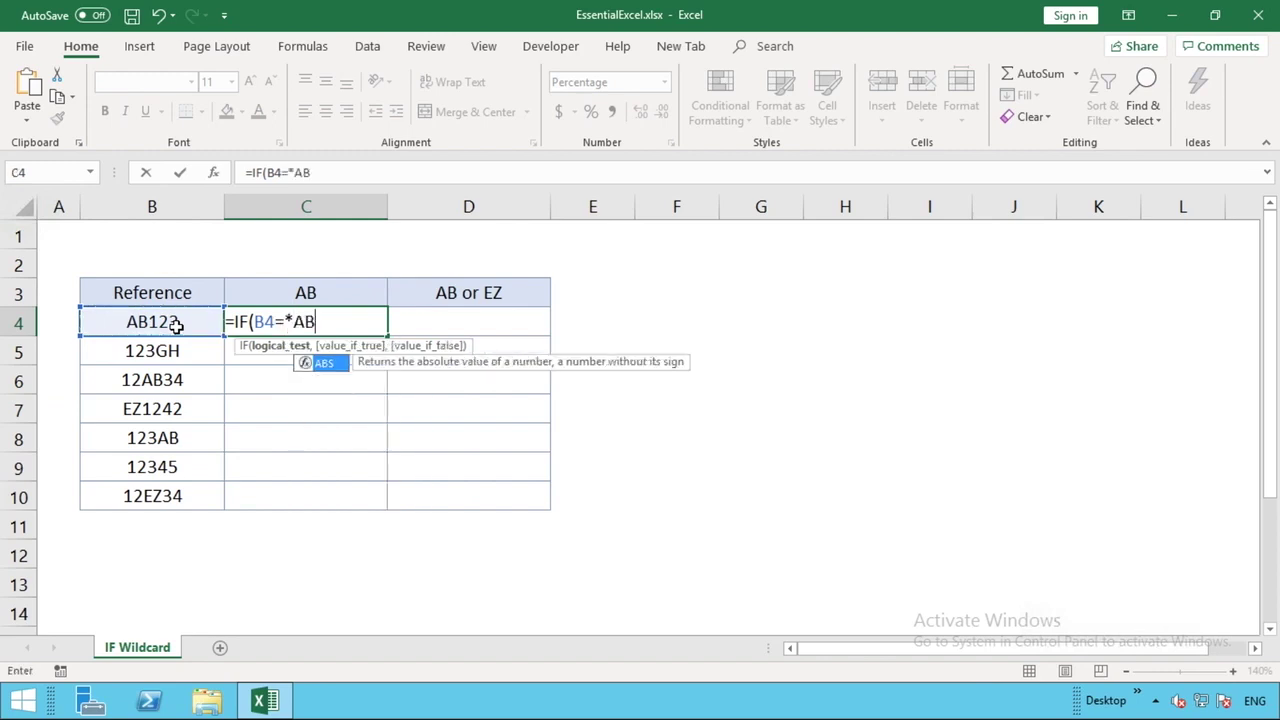
type("*\"")
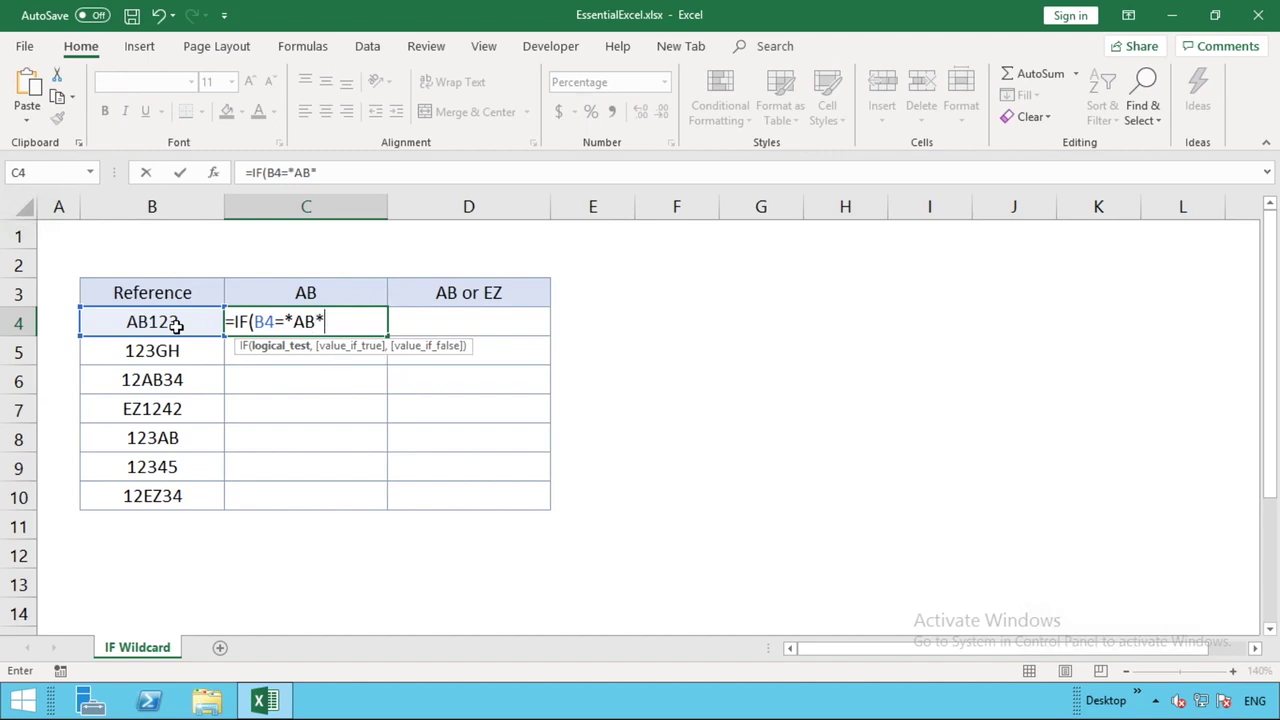
type(",")
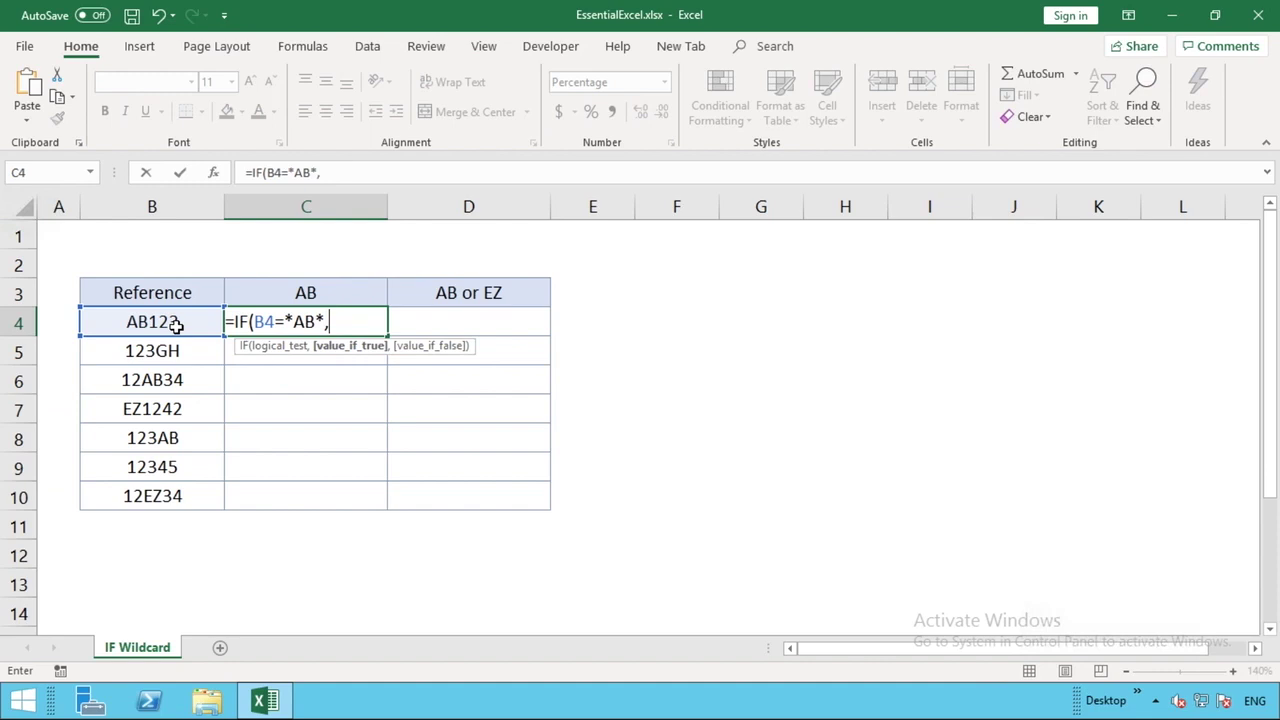
type("\"AB\",\"\"")
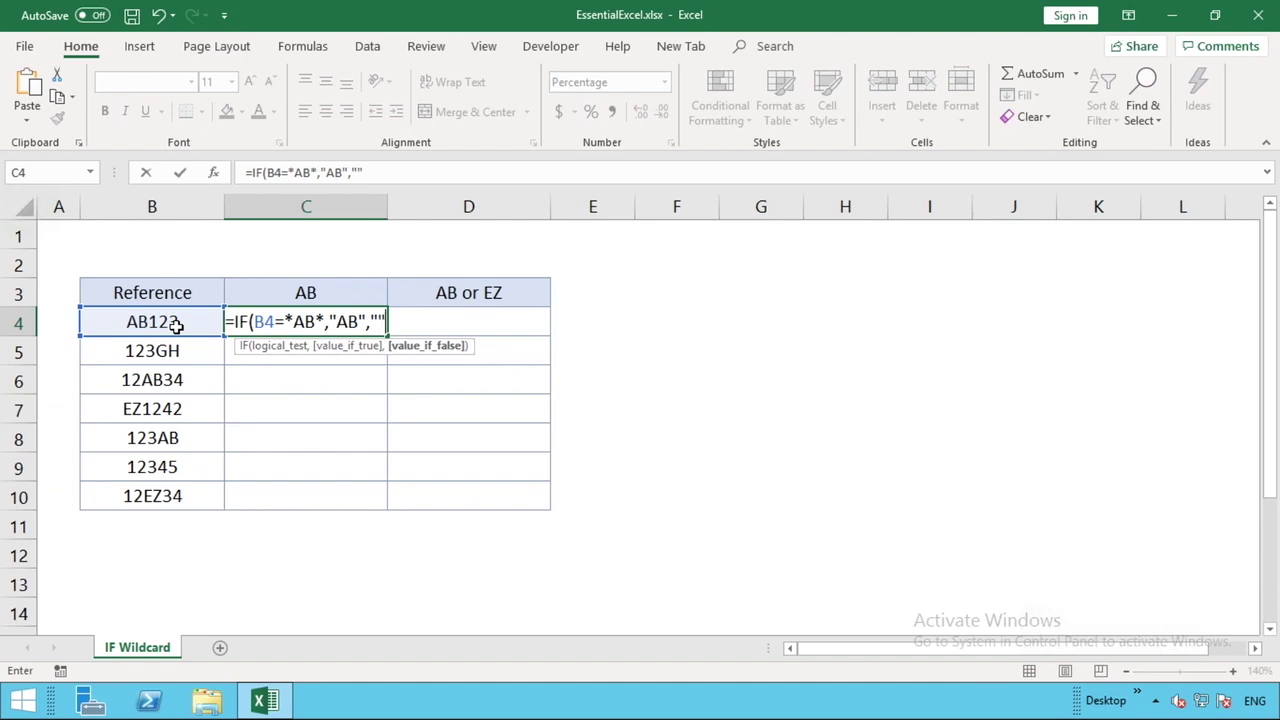
type(")")
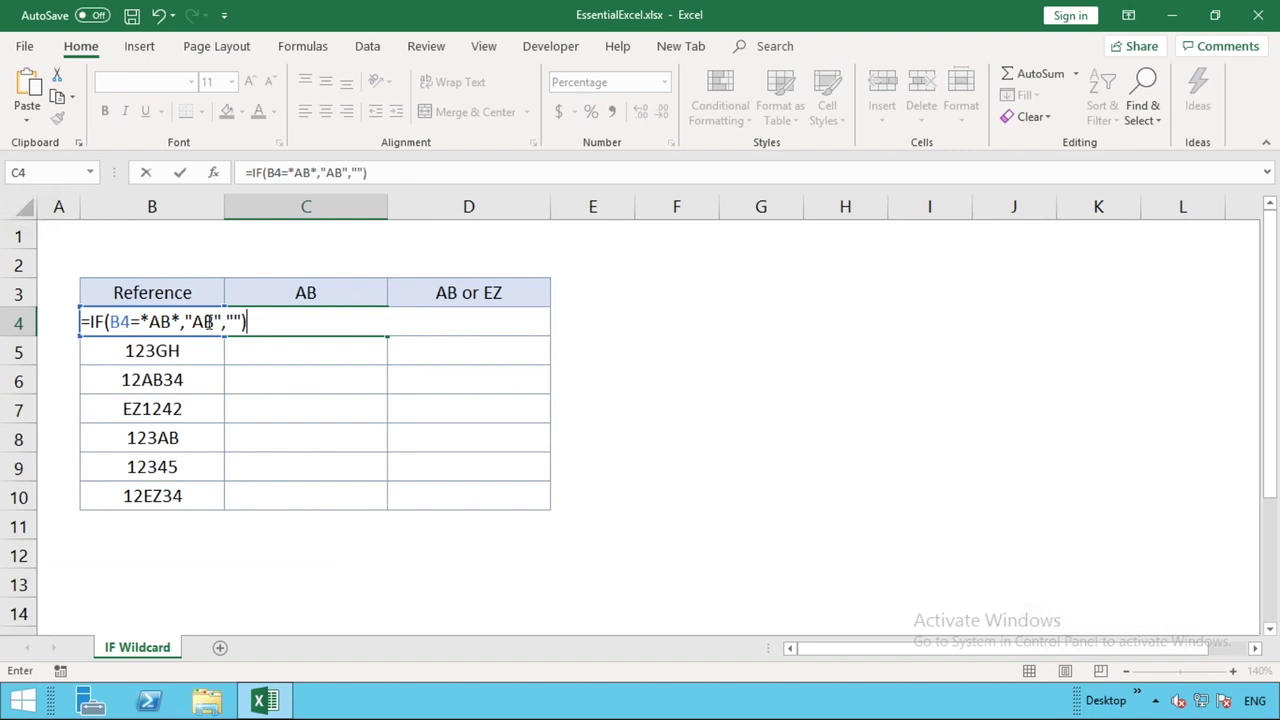
- Enclose *AB* in quotation marks so that the formula in C4 is =IF(B4="*AB*","AB","")
left_click(141, 321)
type("\"")
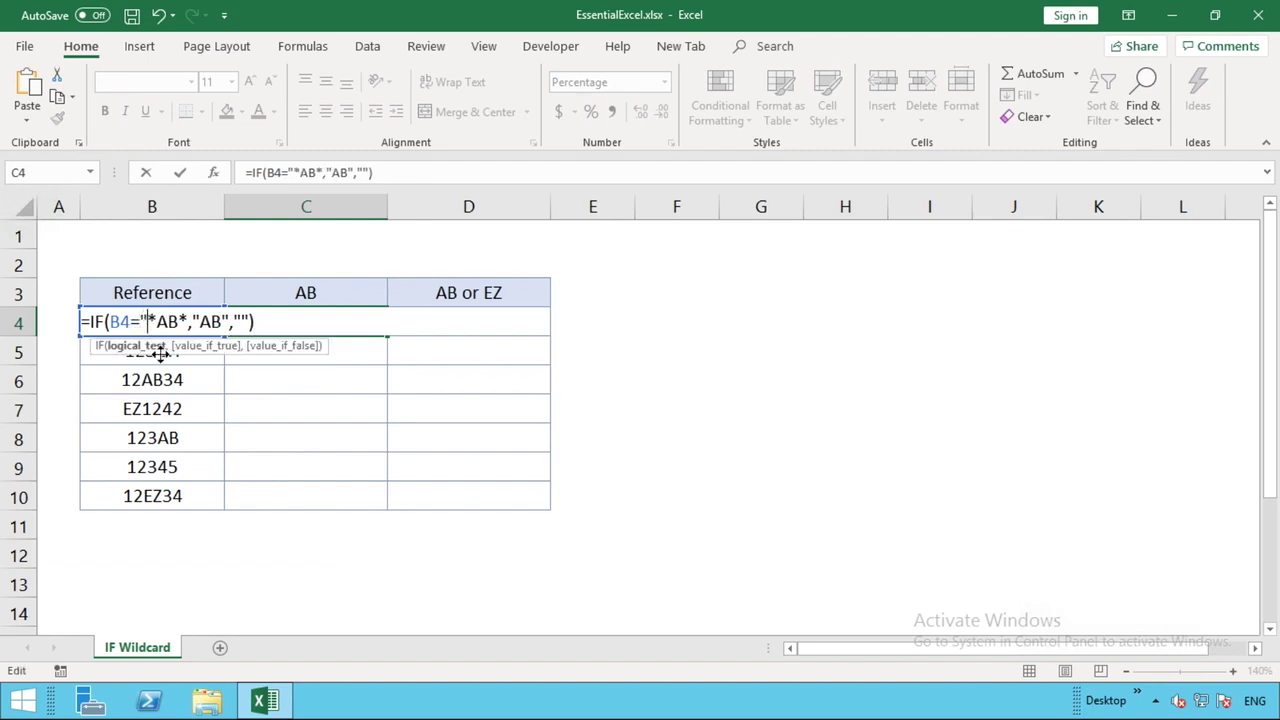
left_click(188, 321)
type("\"\"")
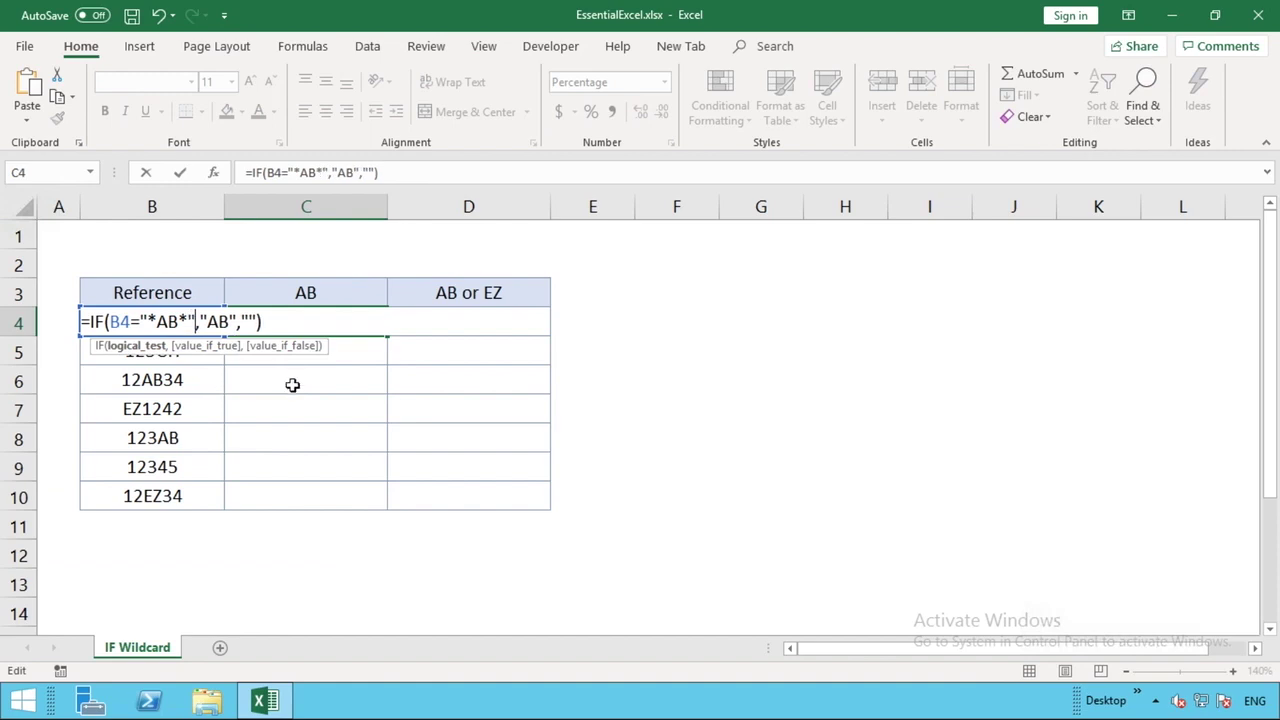
key("Return")
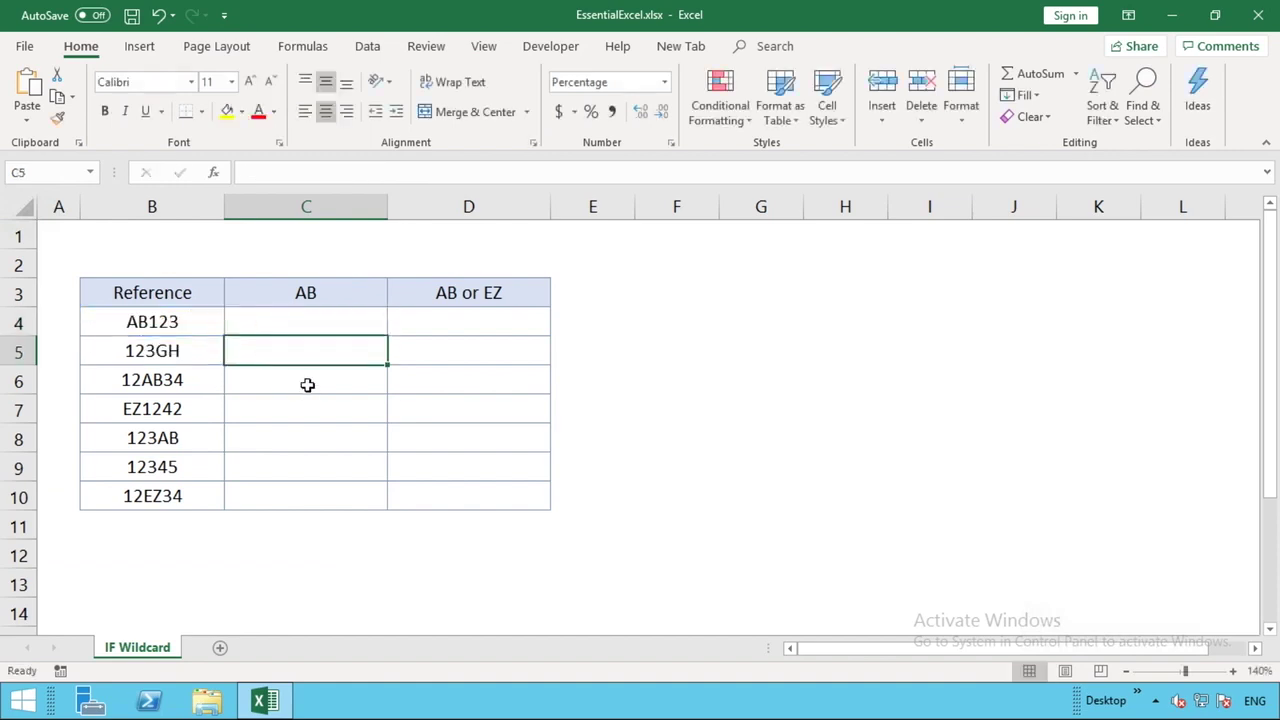
- Clear the IF formula from cell C4
left_click(306, 331)
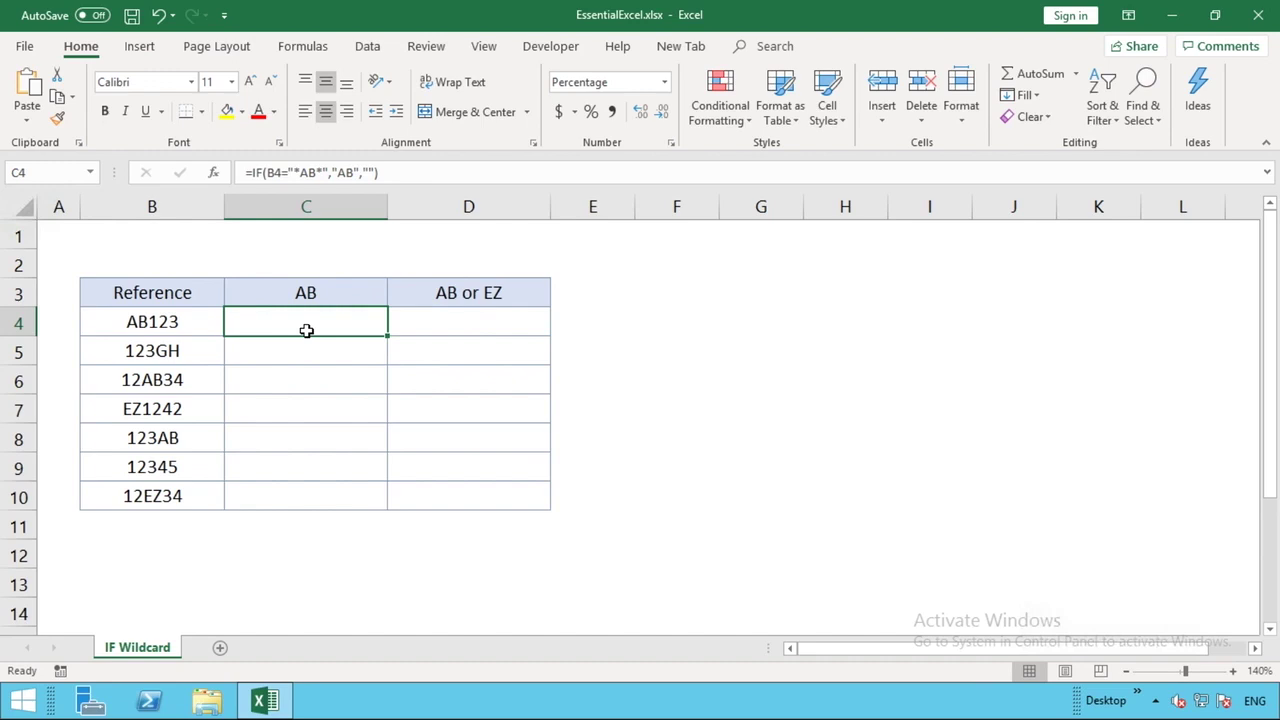
double_click(306, 330)
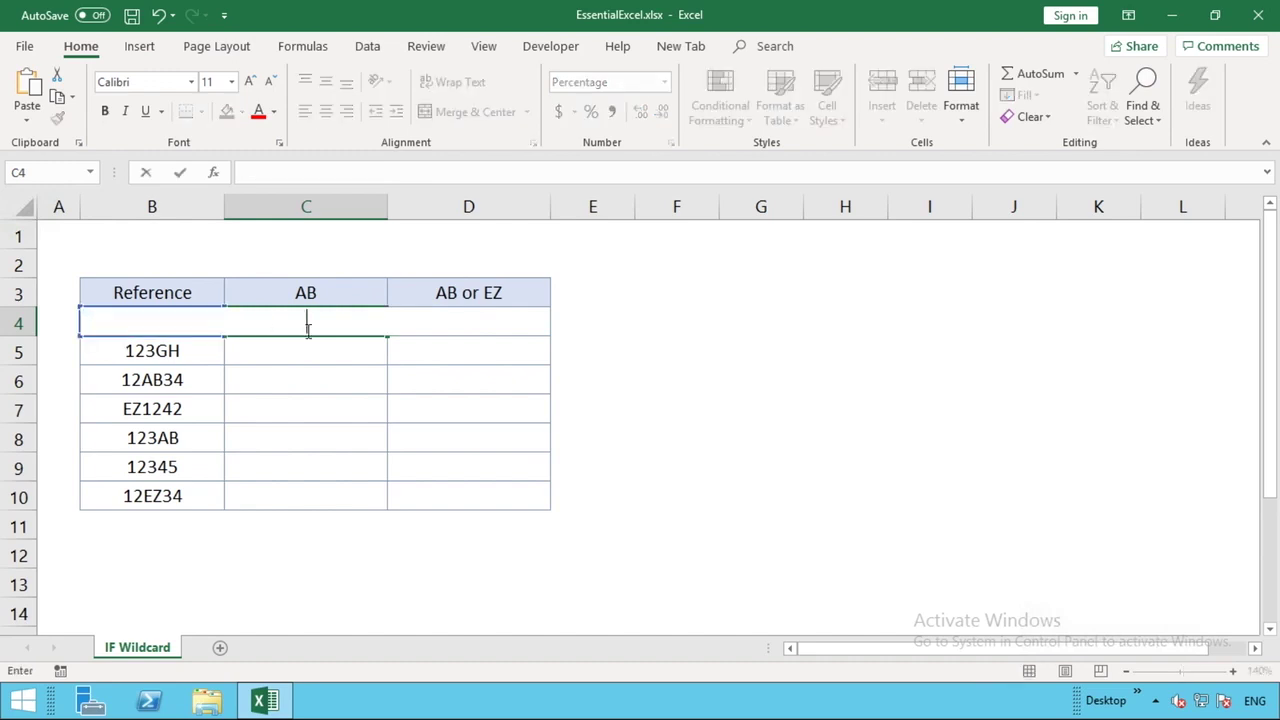
key("Return")
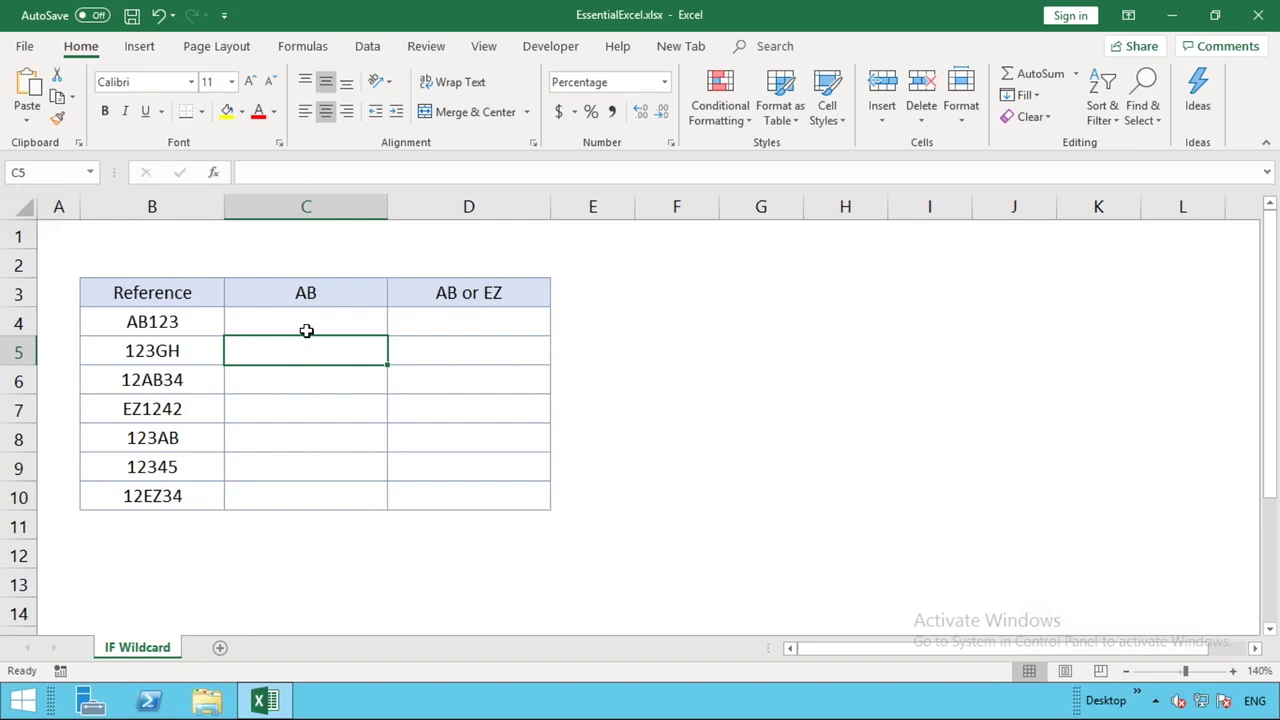
- Enter =SEARCH($C$3,B4) in cell E4, with an absolute reference to the AB header as the text to find
left_click(605, 325)
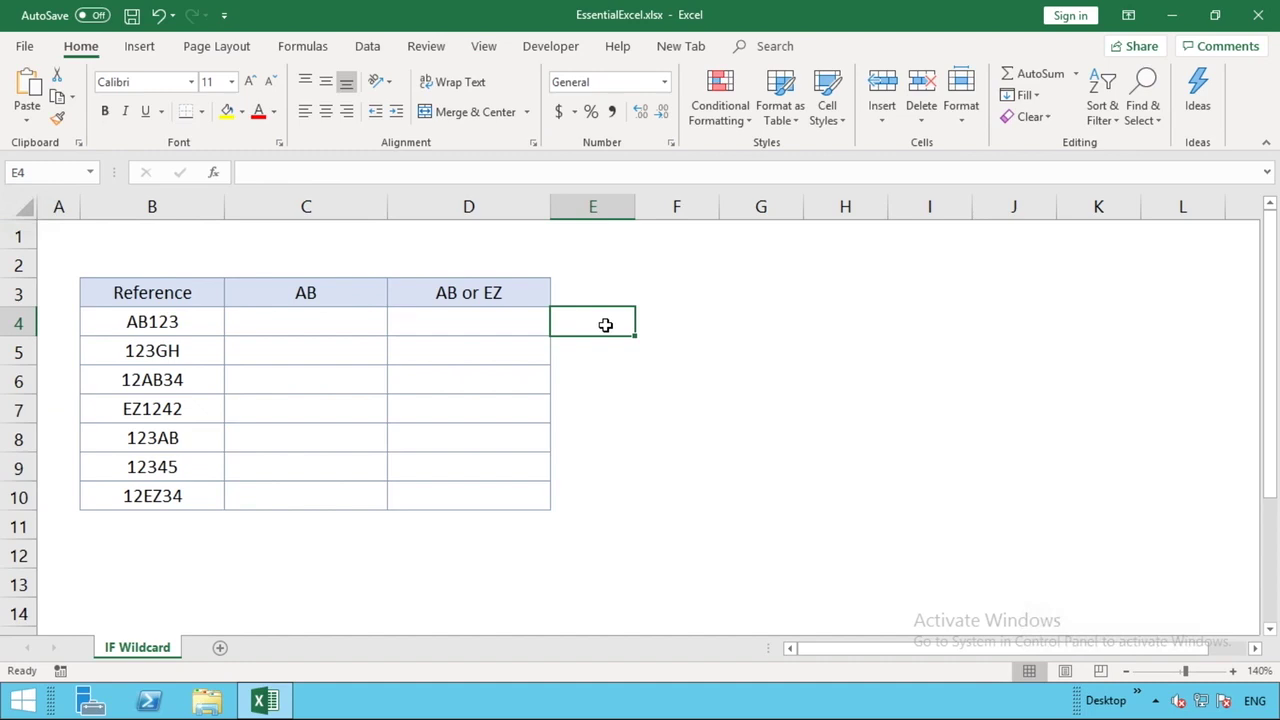
type("=SEA")
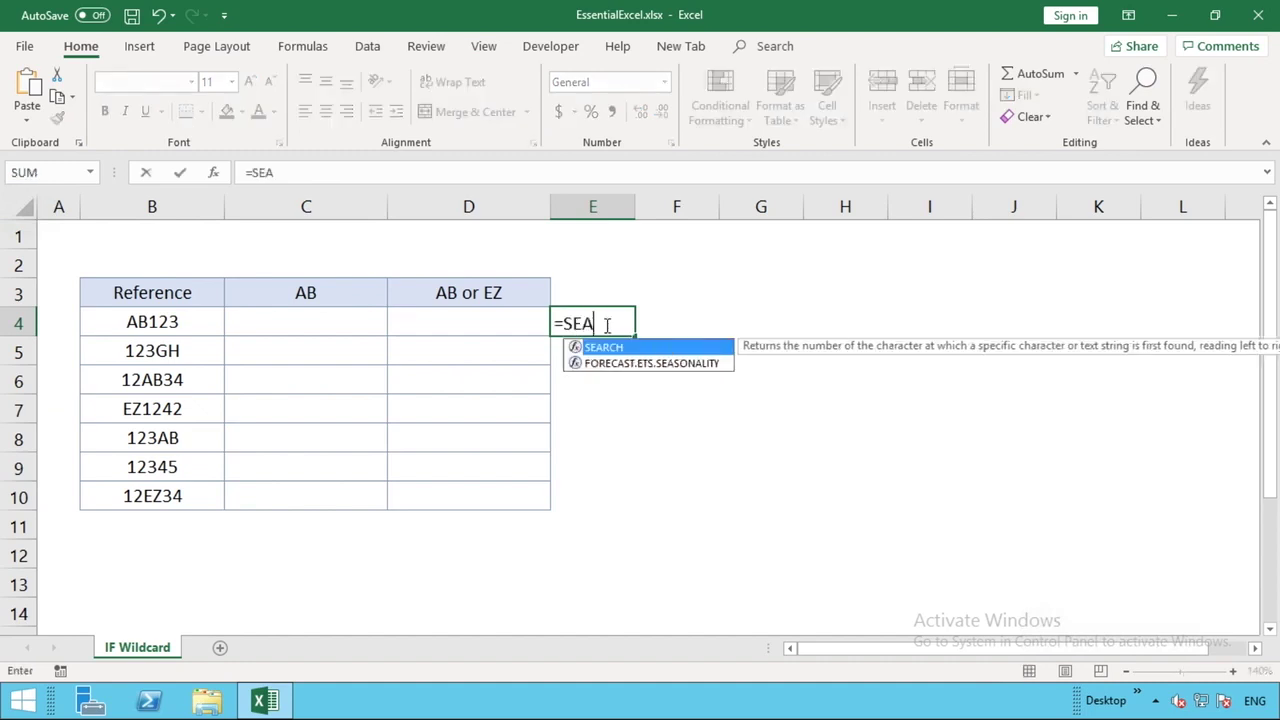
type("RCH(")
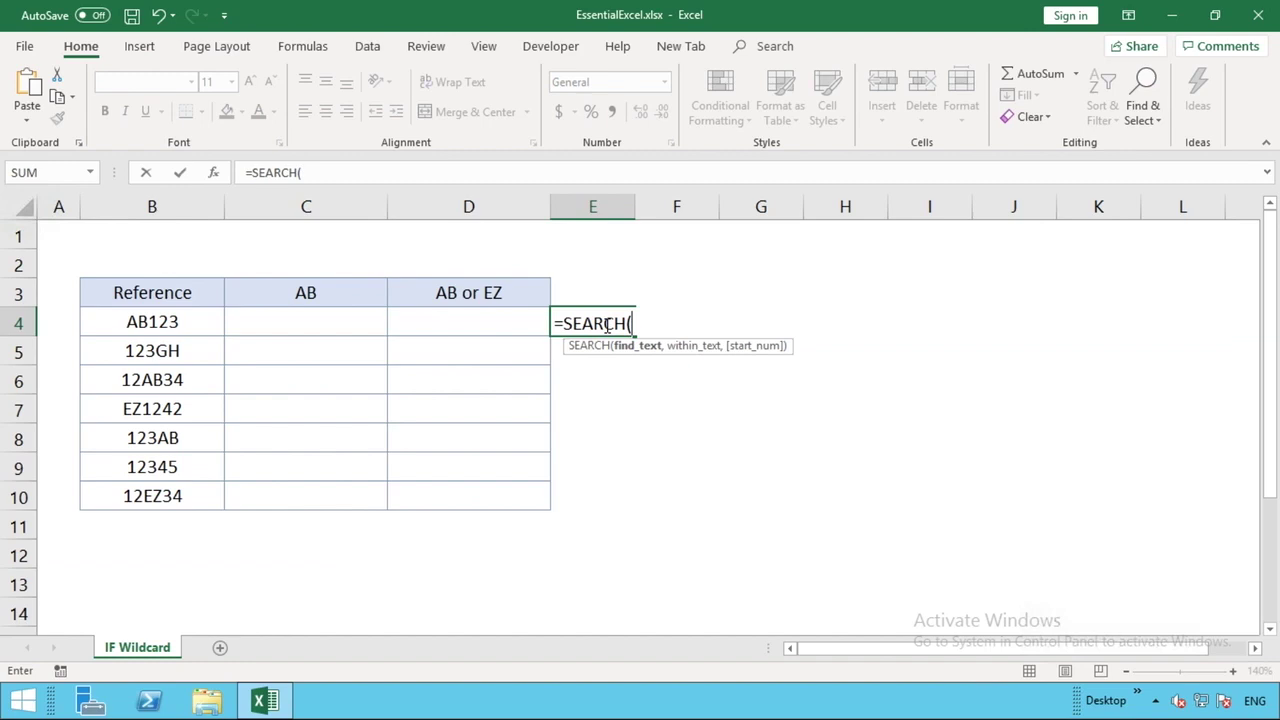
left_click(356, 292)
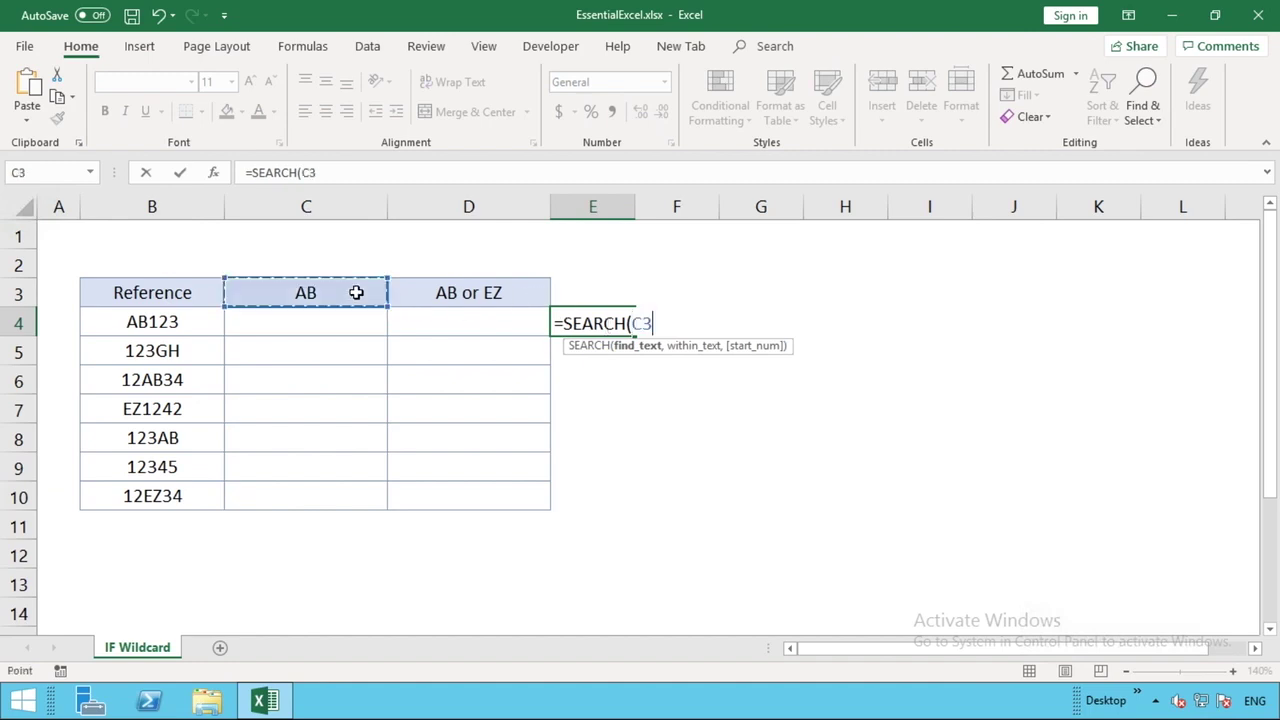
left_click(302, 172)
type("$")
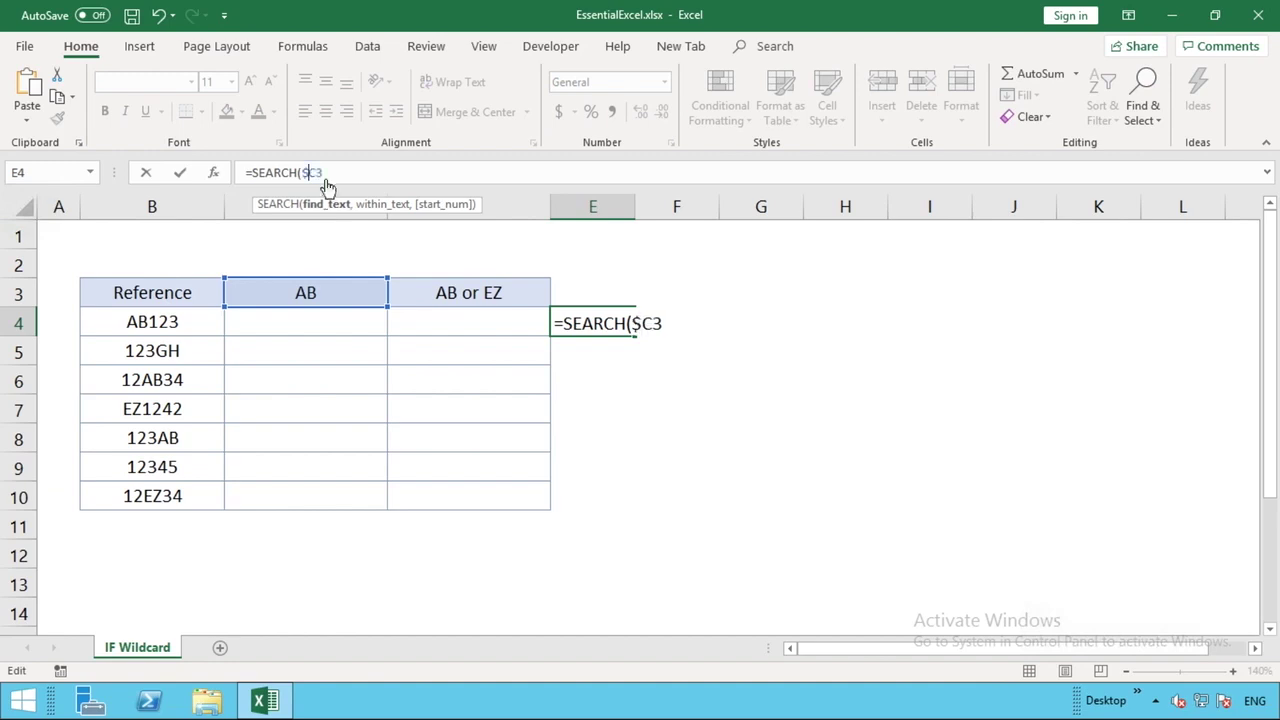
left_click(317, 172)
type("$3")
type(",")
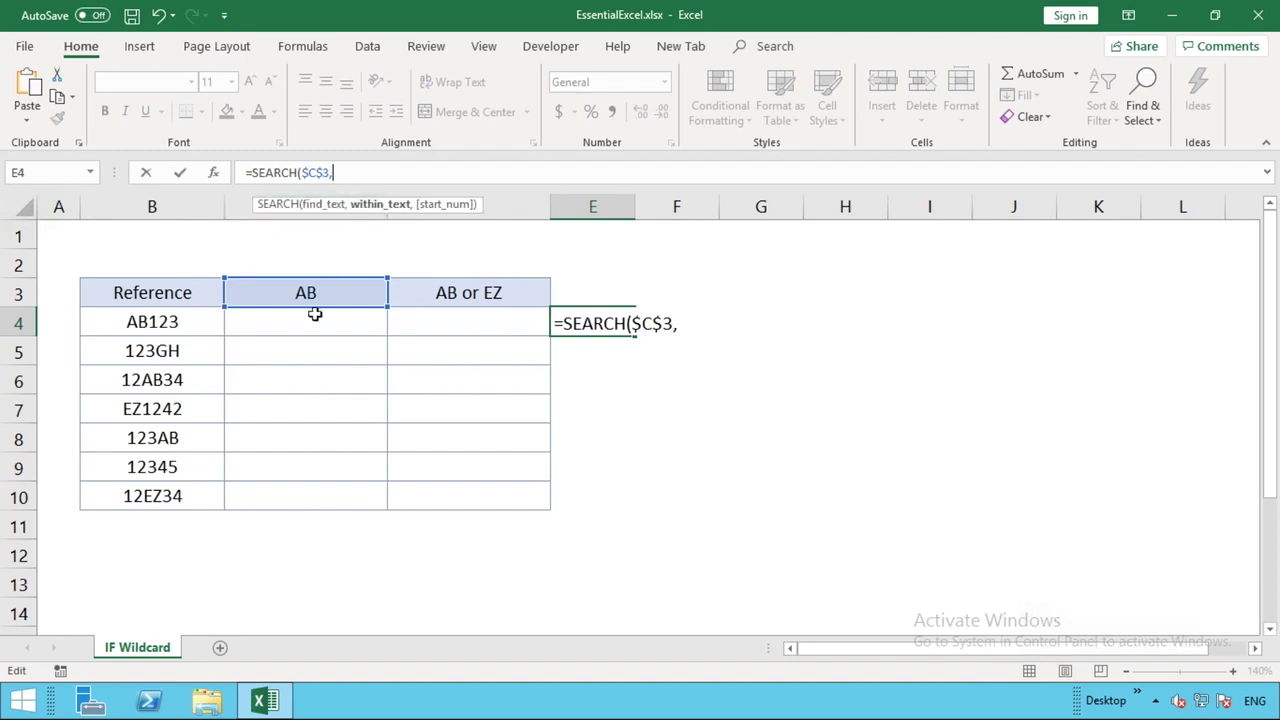
left_click(166, 320)
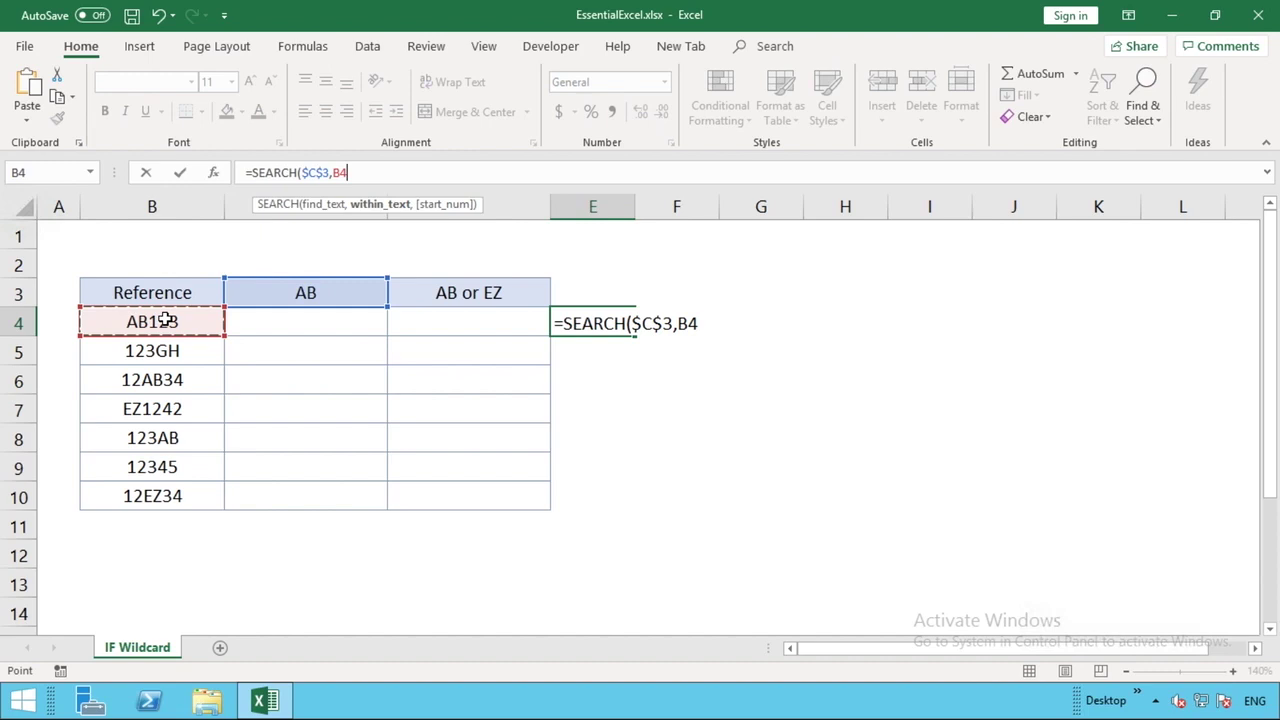
type(")")
key("Return")
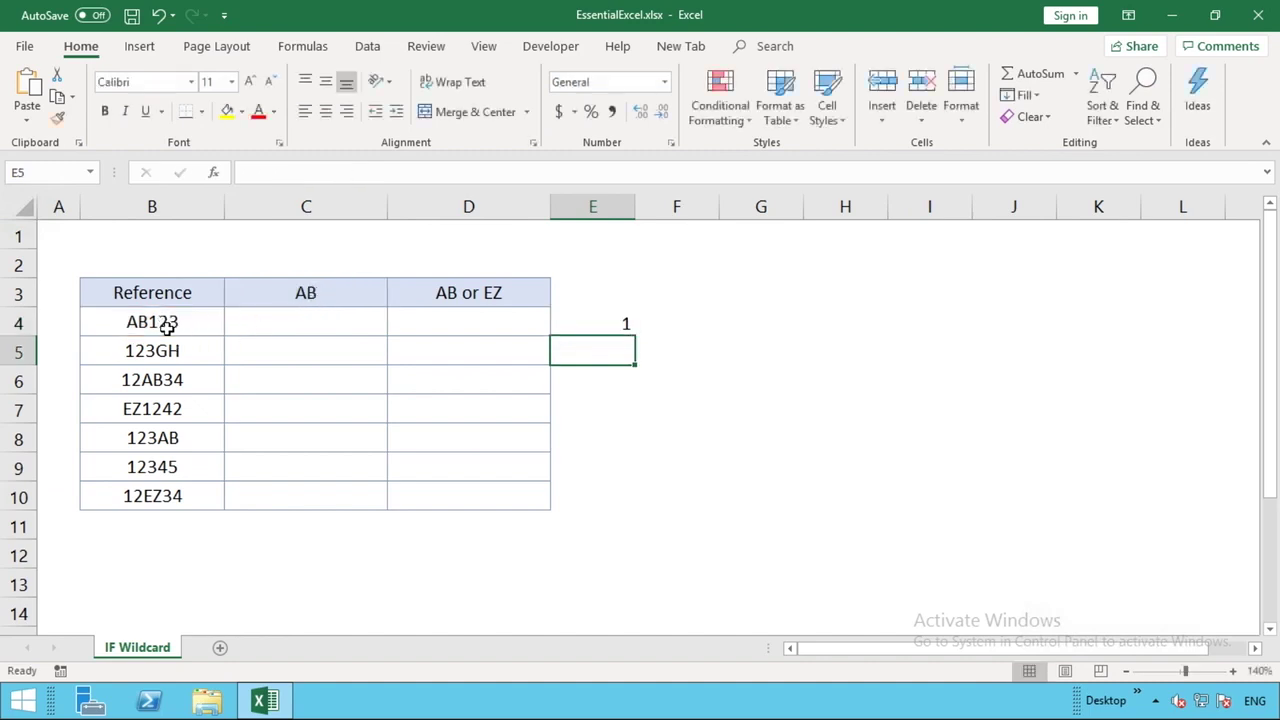
- Change the reference in cell B4 to 123AB, moving the letters to the end
left_click(167, 327)
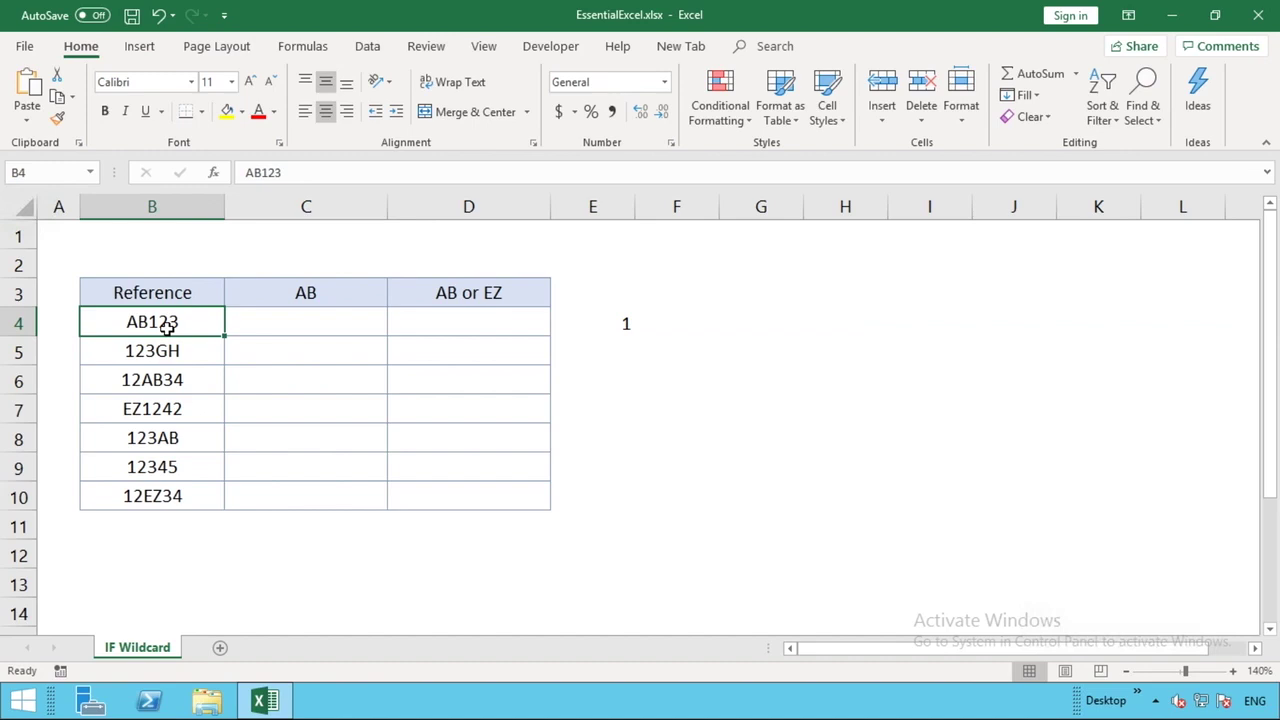
double_click(151, 322)
key("BackSpace")
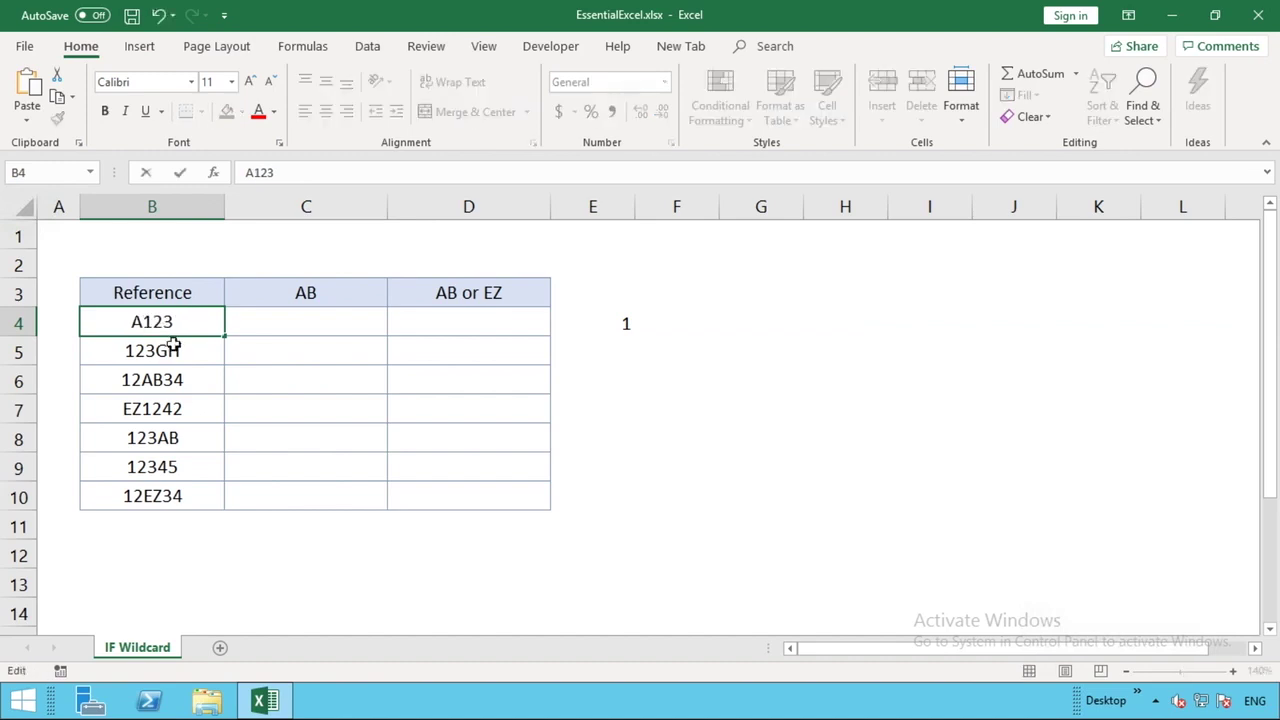
key("BackSpace")
left_click(180, 323)
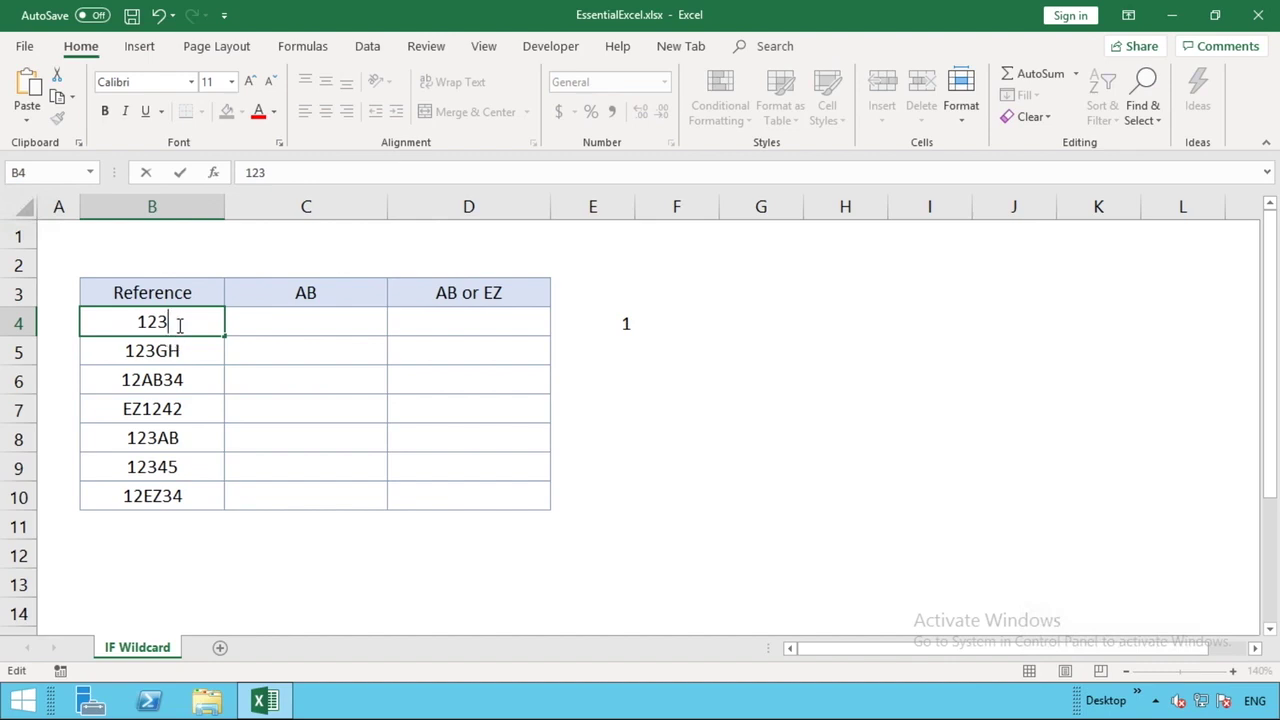
type("AB")
key("Return")
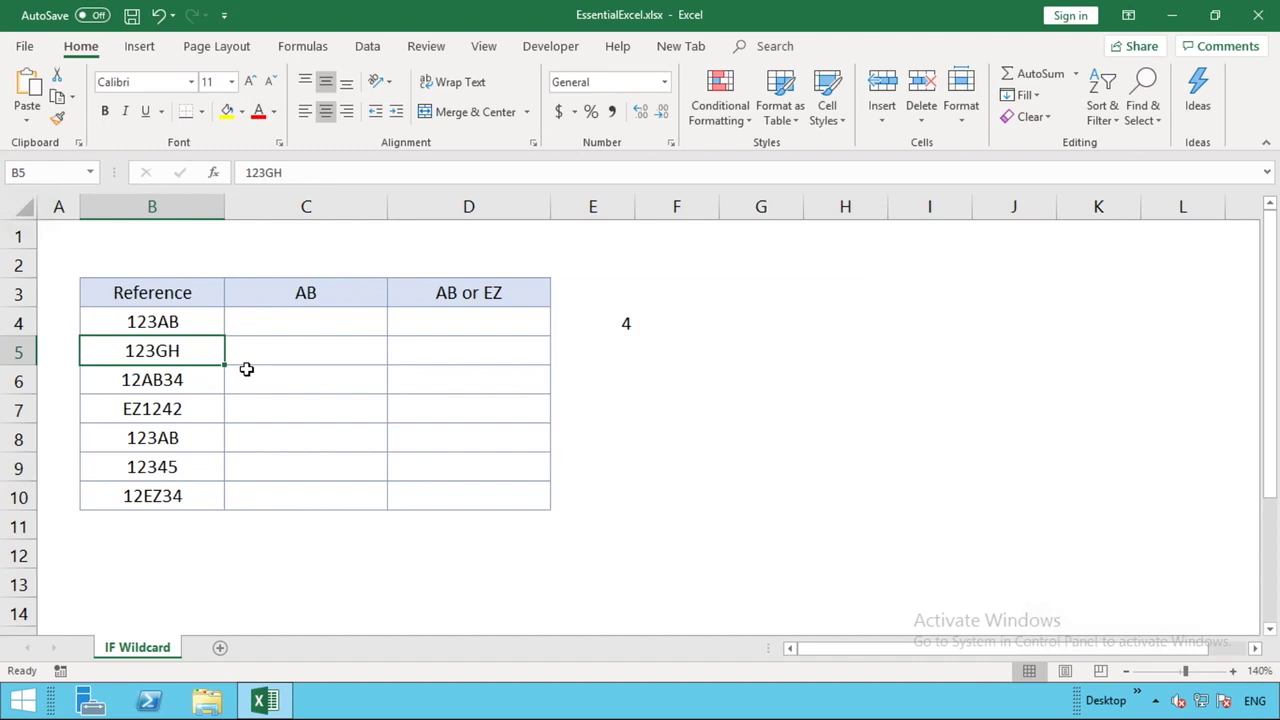
- Remove the letters AB from the reference in cell B4 so it reads 123
double_click(188, 321)
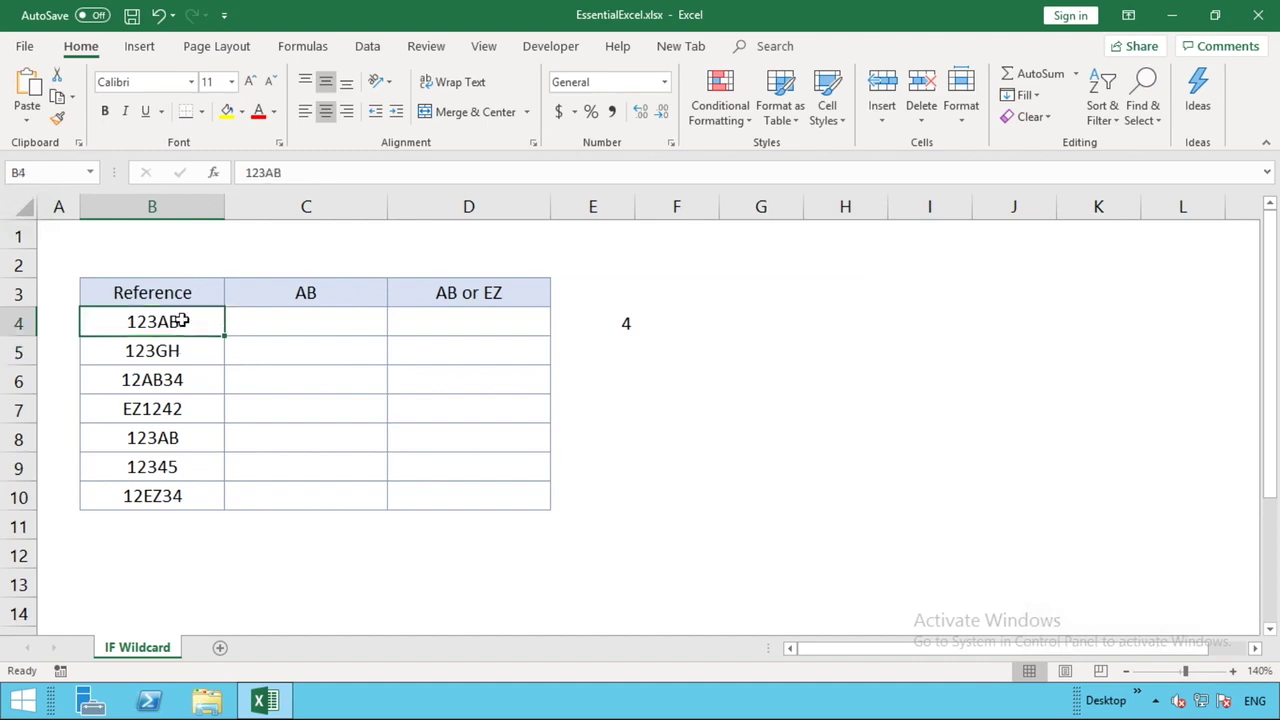
key("BackSpace")
key("BackSpace")
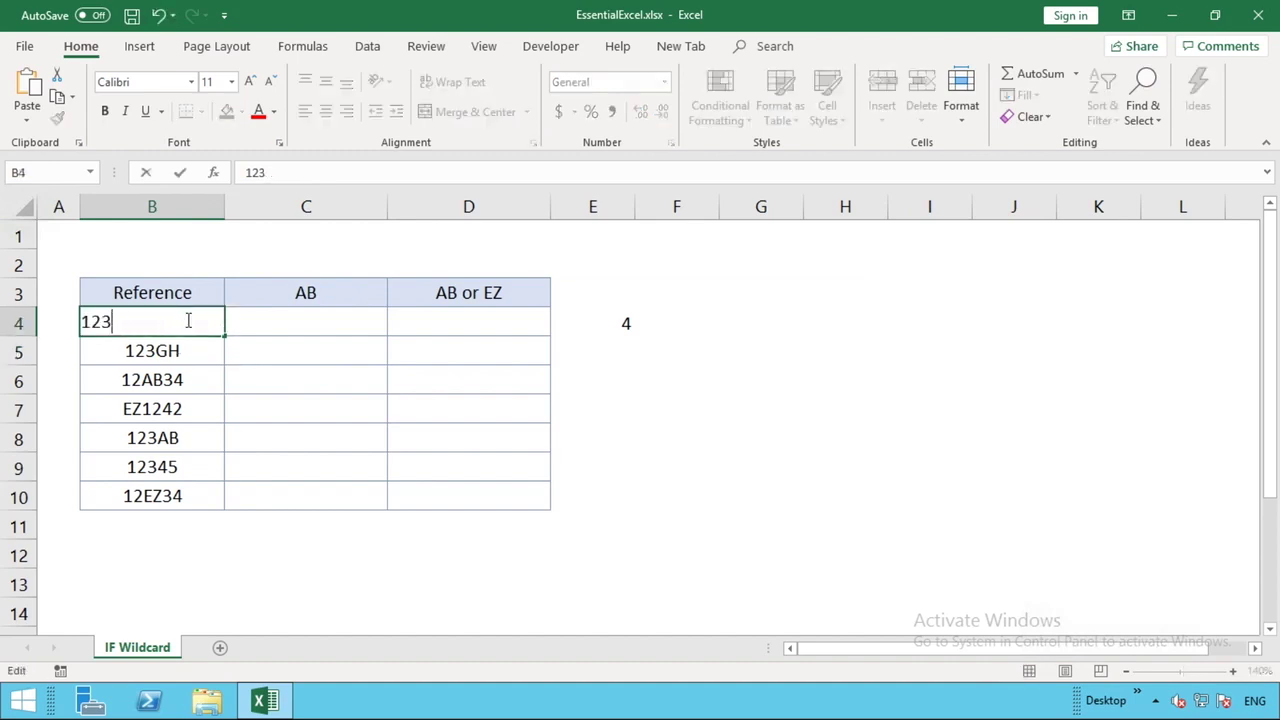
key("Return")
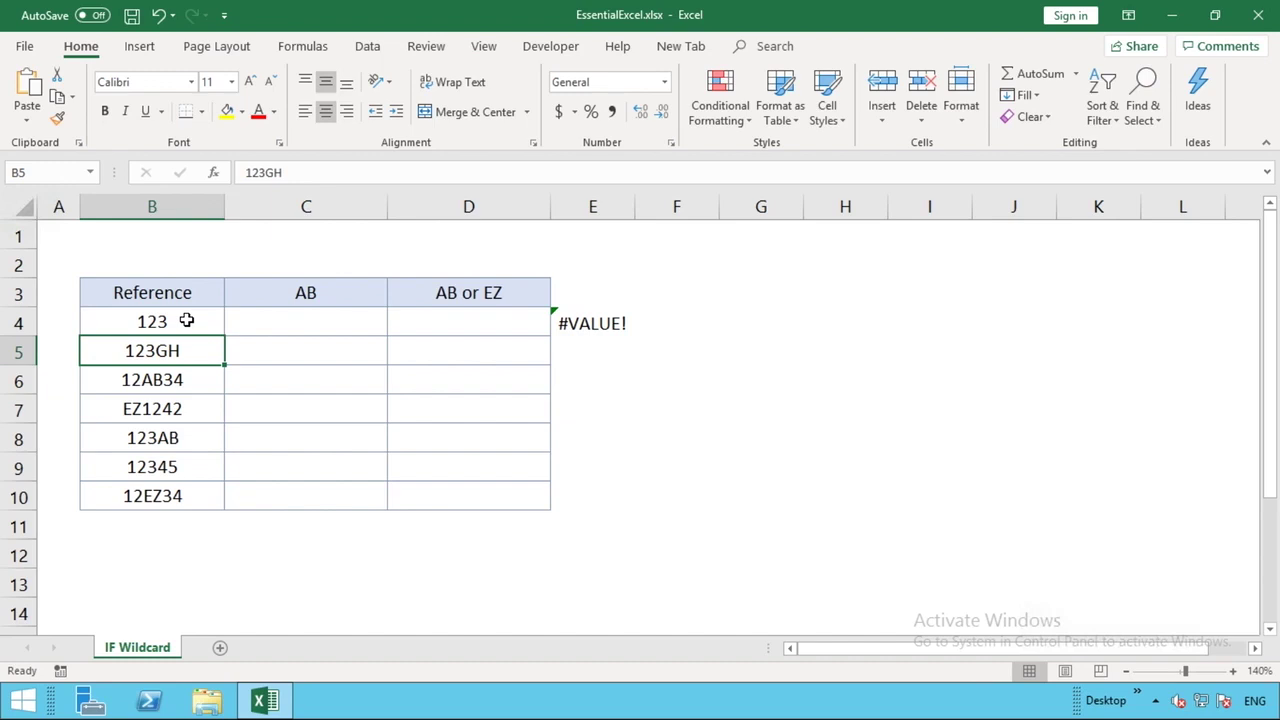
- Wrap the SEARCH formula in cell E4 in ISNUMBER, making it =ISNUMBER(SEARCH($C$3,B4))
left_click(597, 325)
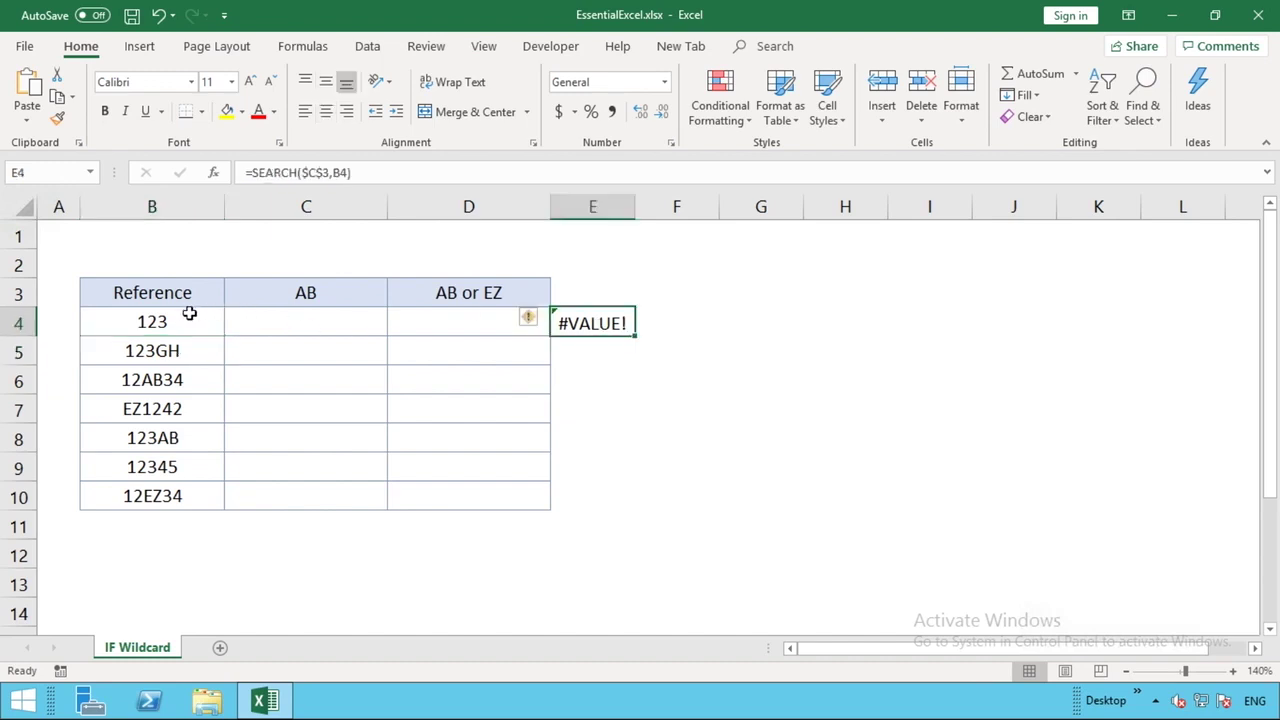
left_click(250, 173)
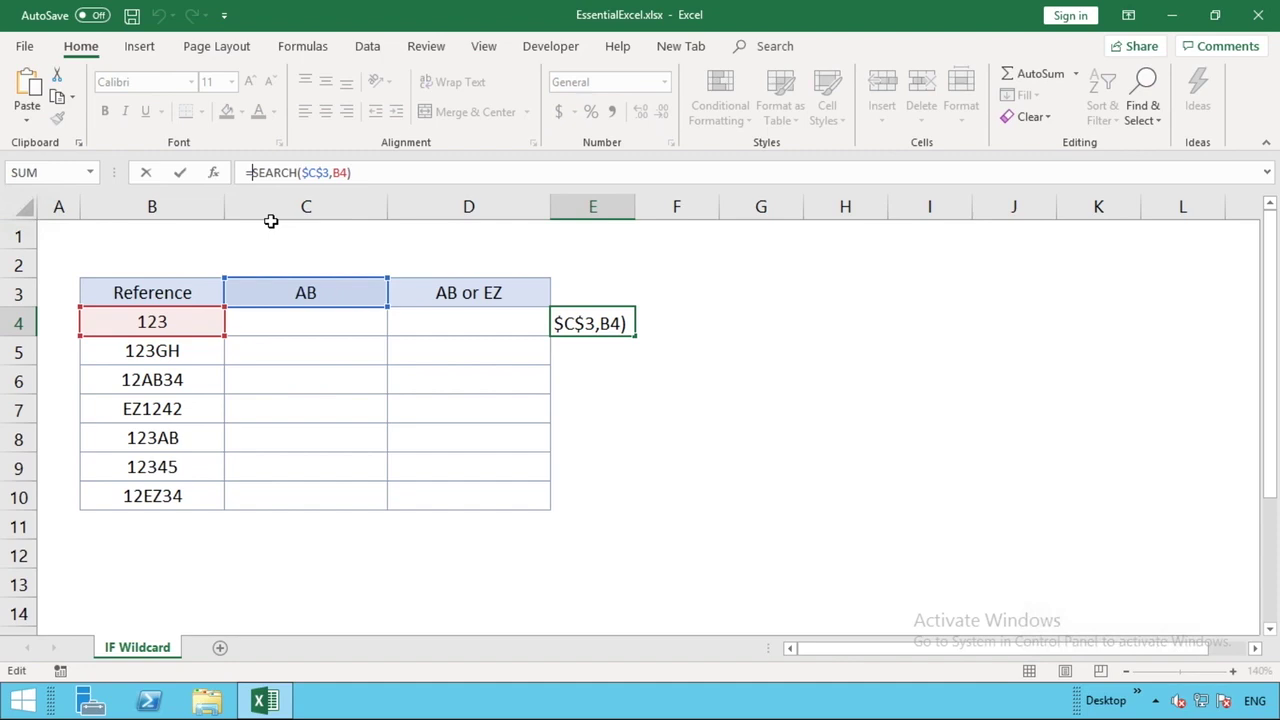
type("I")
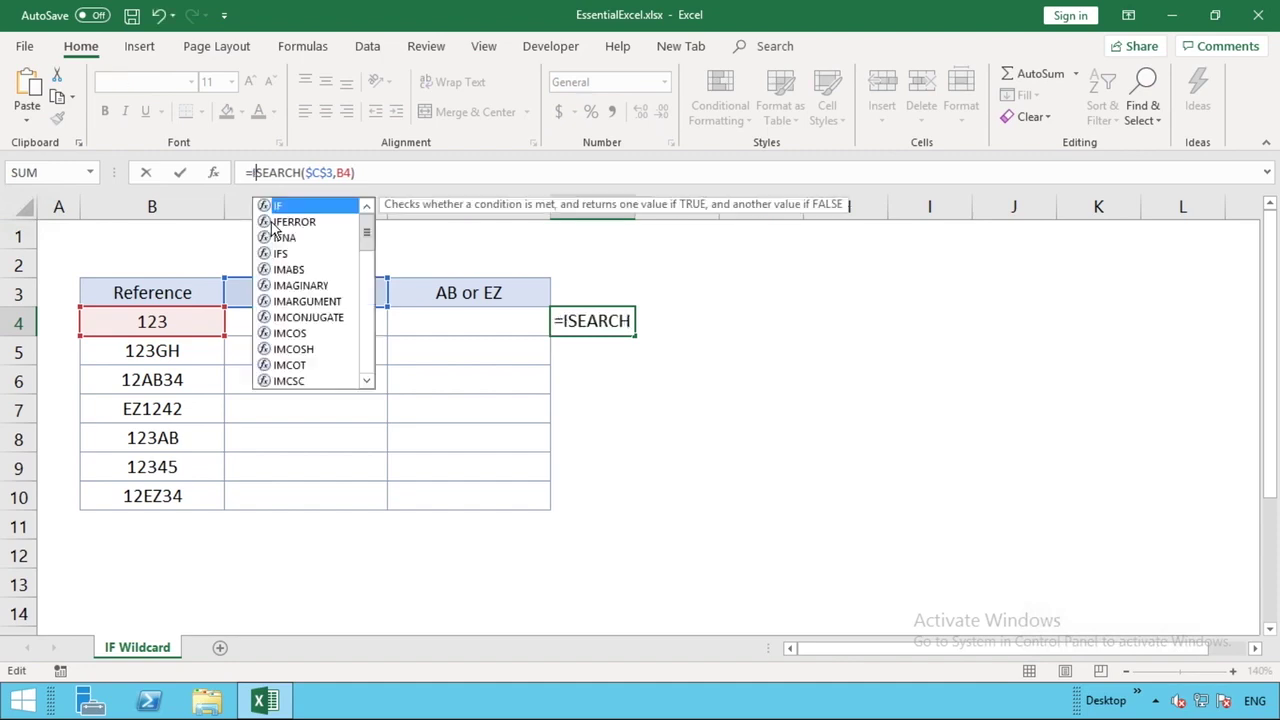
type("SNUMBER")
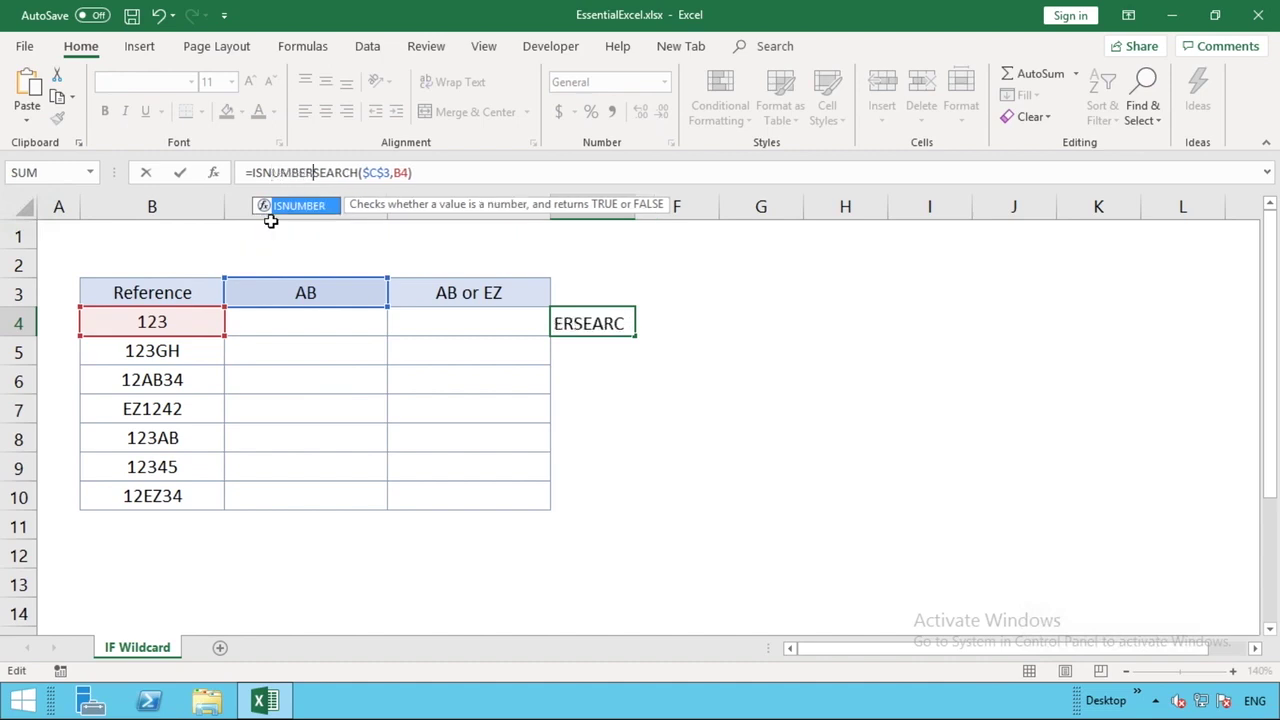
type("(")
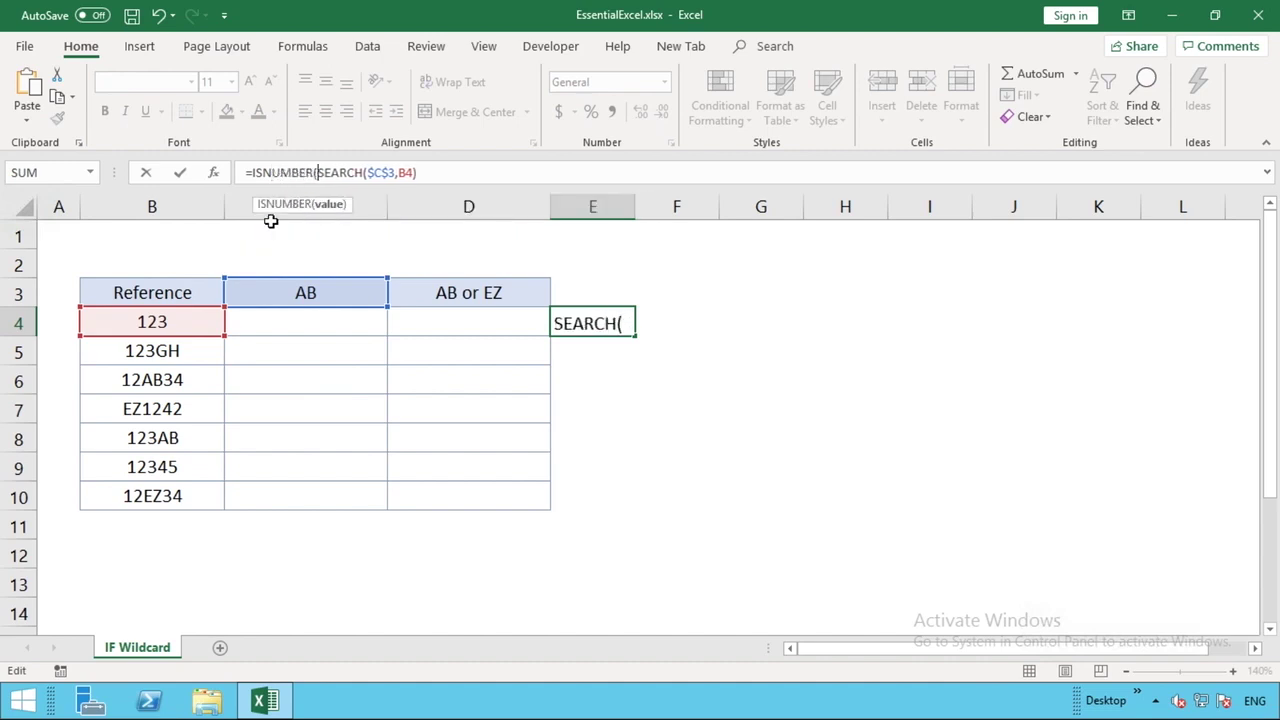
left_click(457, 180)
type(")")
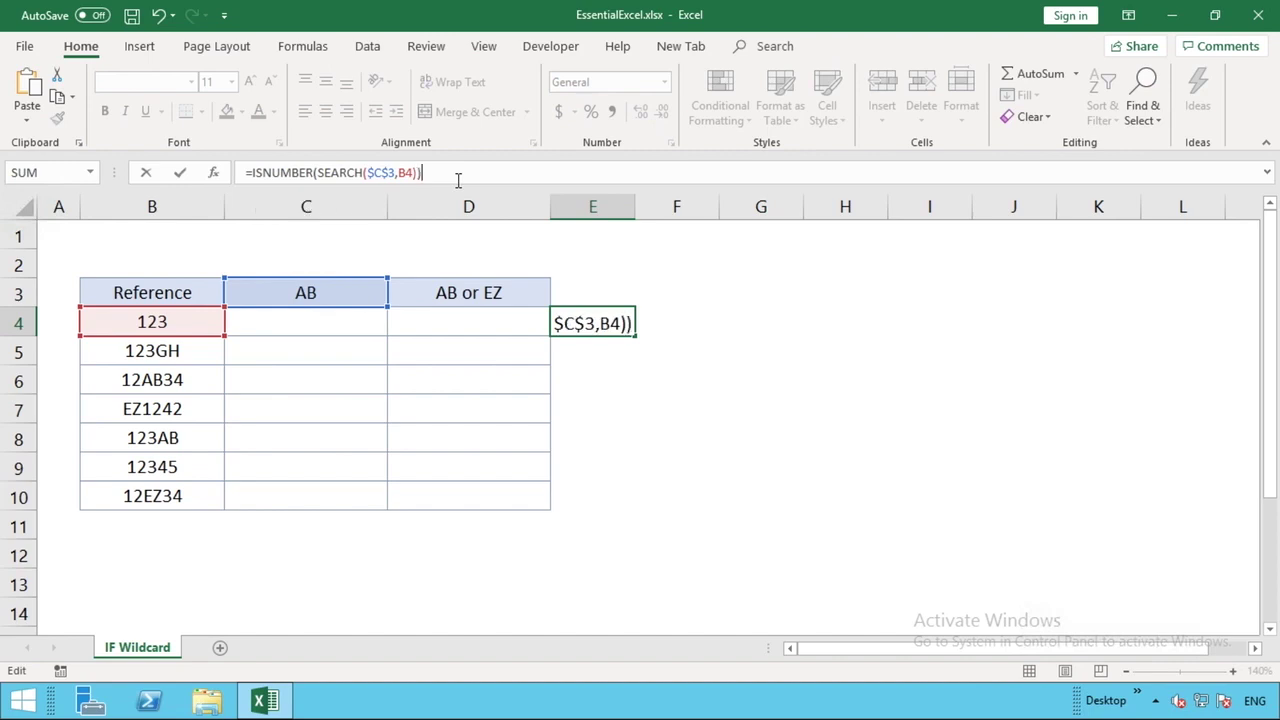
key("Return")
key("Up")
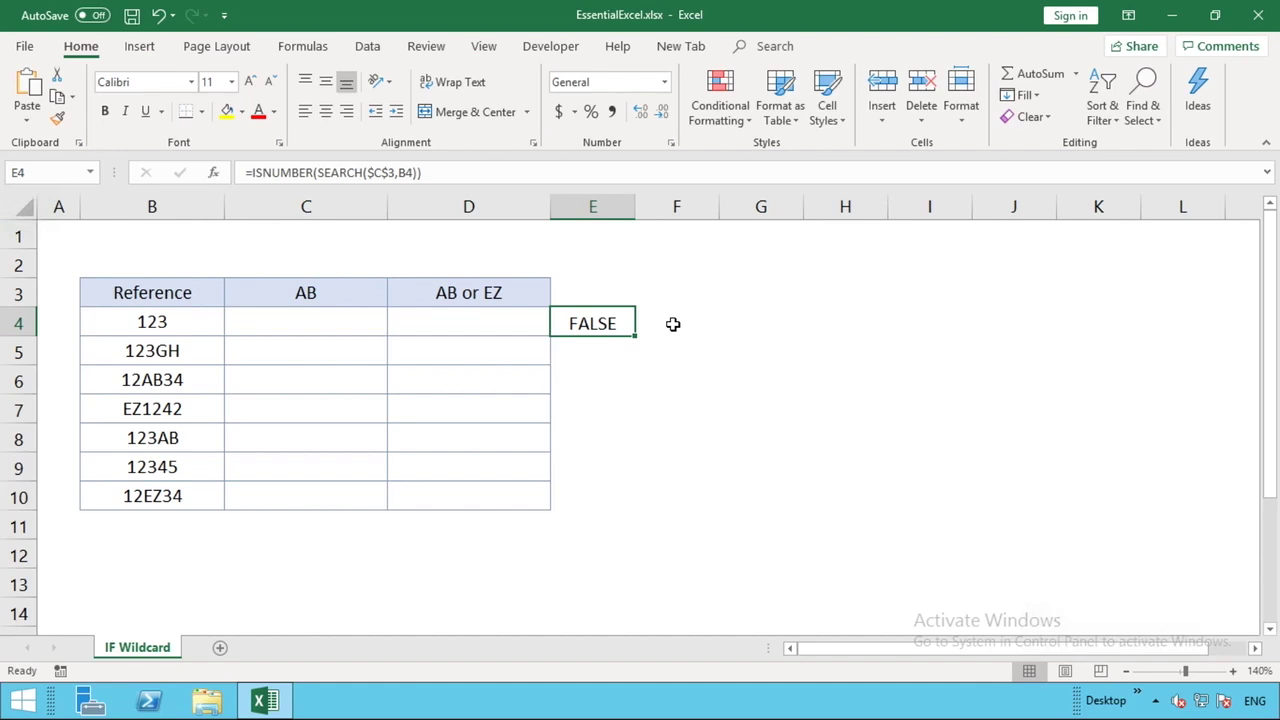
- Copy the expression ISNUMBER(SEARCH($C$3,B4)) from the E4 formula, without its equals sign
left_click(440, 172)
left_click_drag(423, 172, 238, 170)
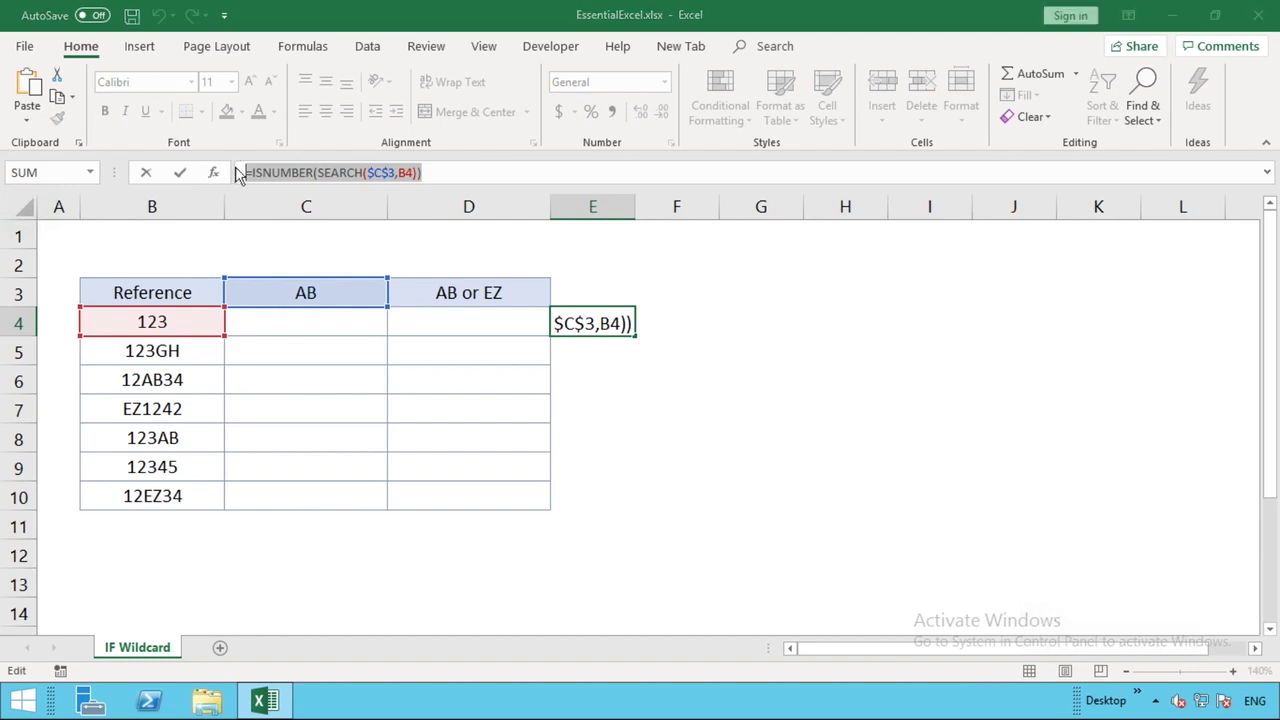
key("super+c")
key("Escape")
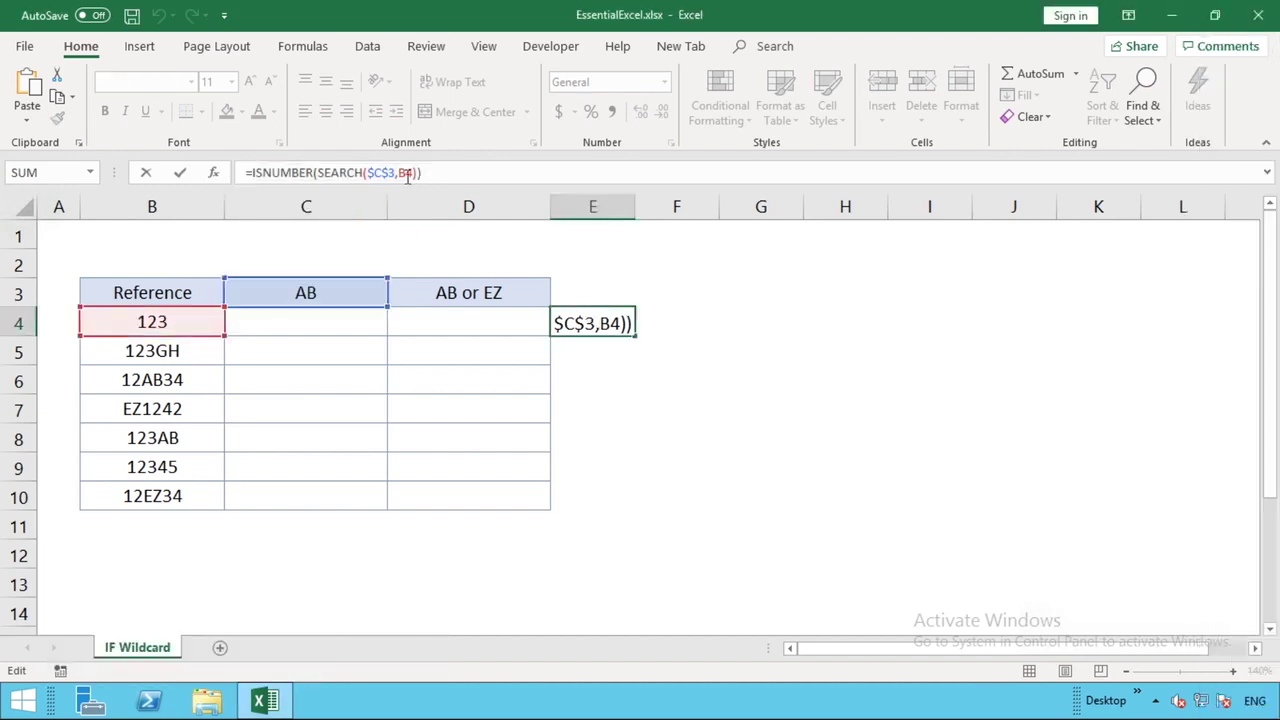
left_click_drag(422, 172, 251, 172)
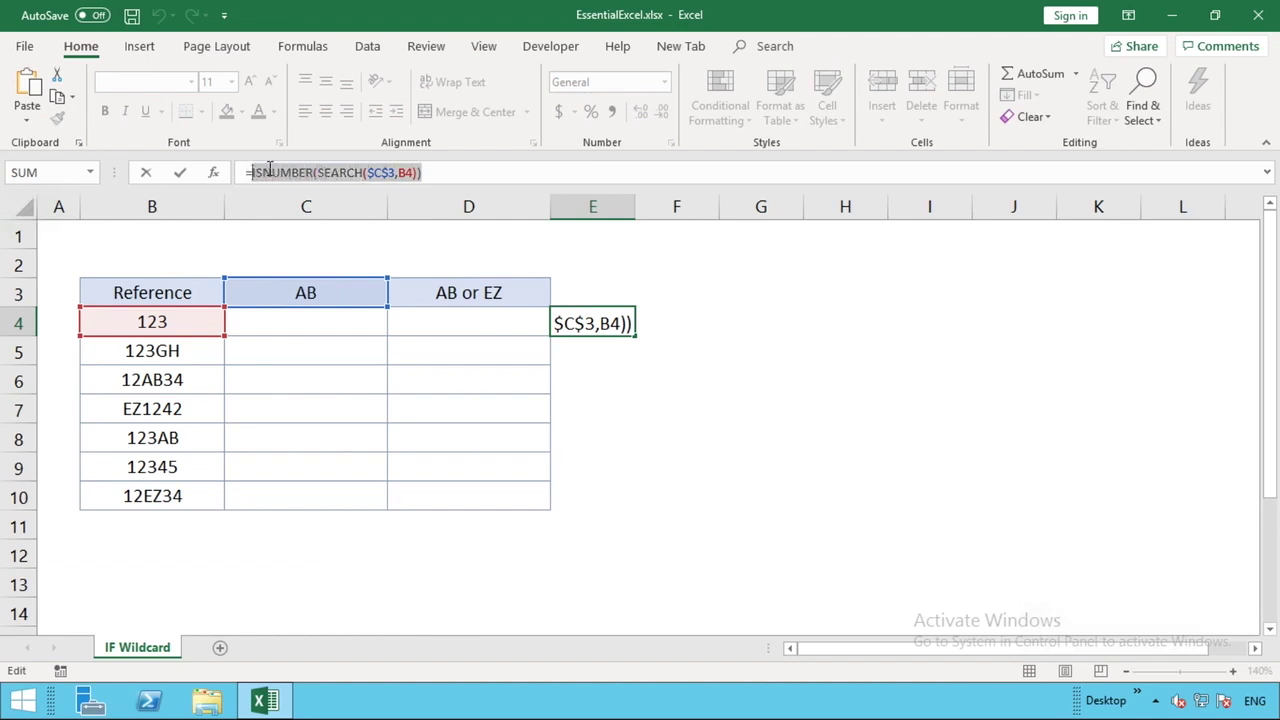
right_click(267, 171)
left_click(312, 205)
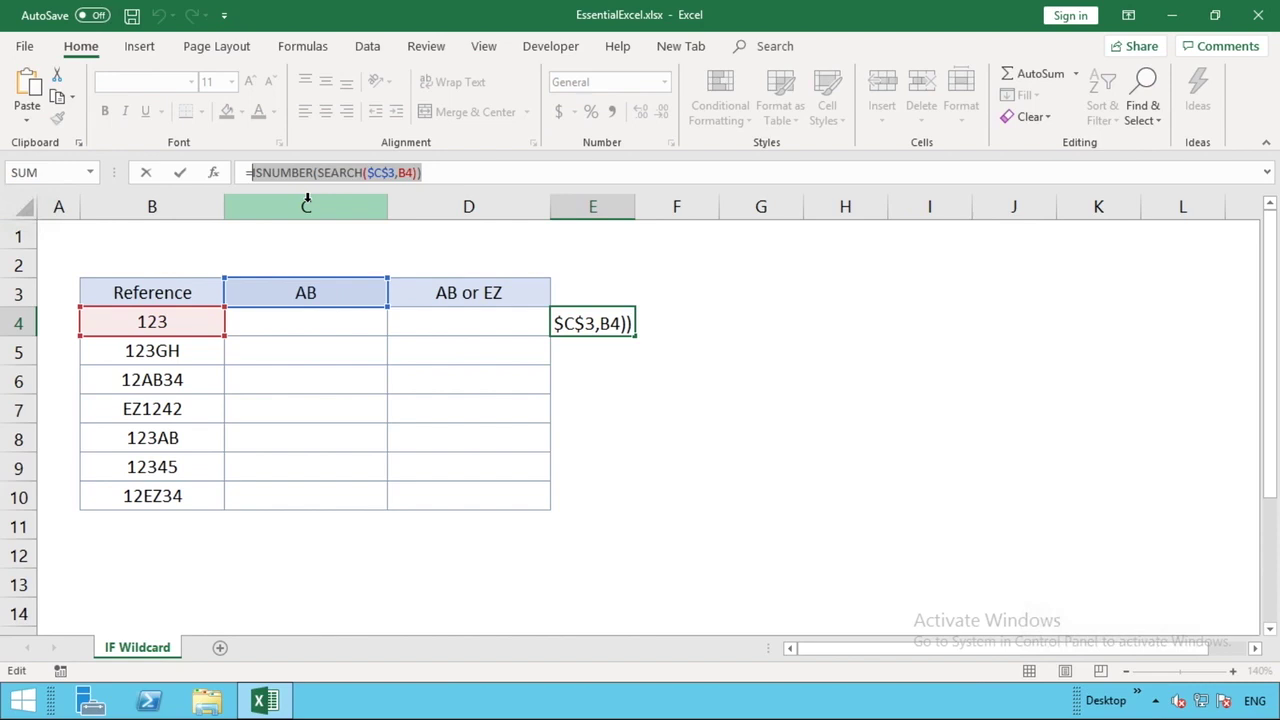
key("Return")
- Enter =IF(ISNUMBER(SEARCH($C$3,B4)),"AB","") in cell C4, pasting the copied expression as the logical test
left_click(305, 322)
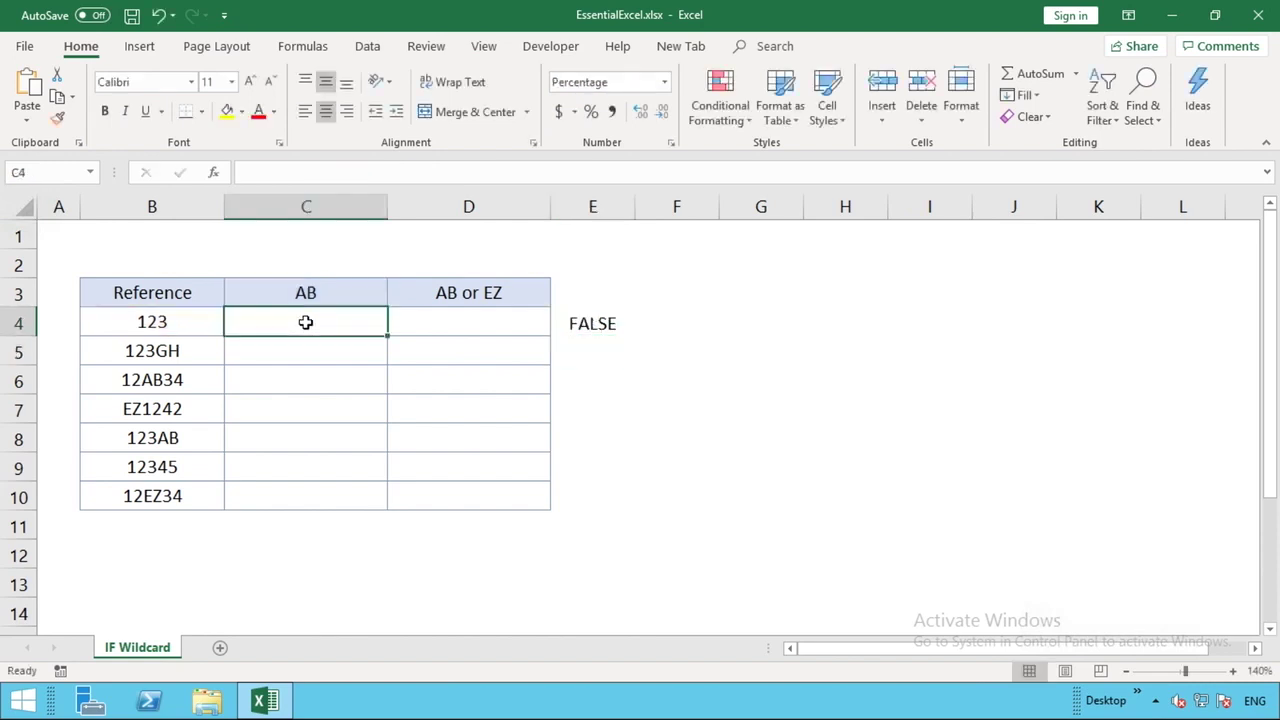
type("=IF(")
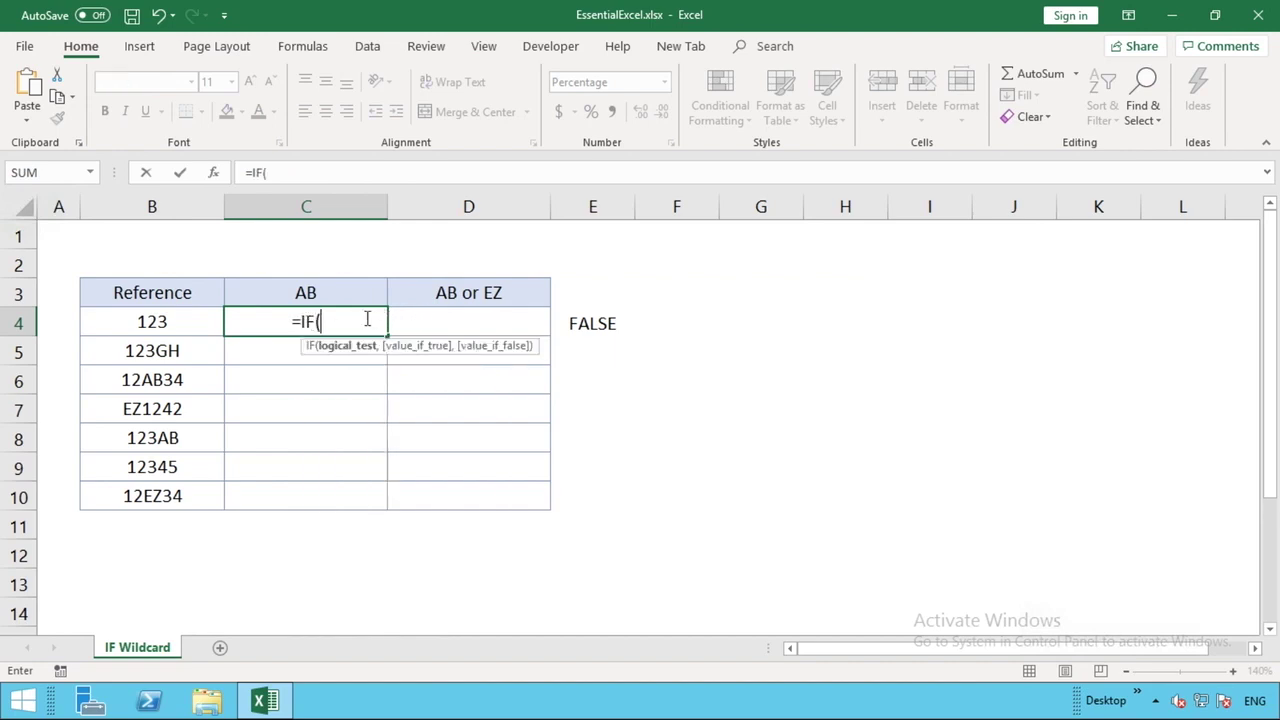
right_click(358, 318)
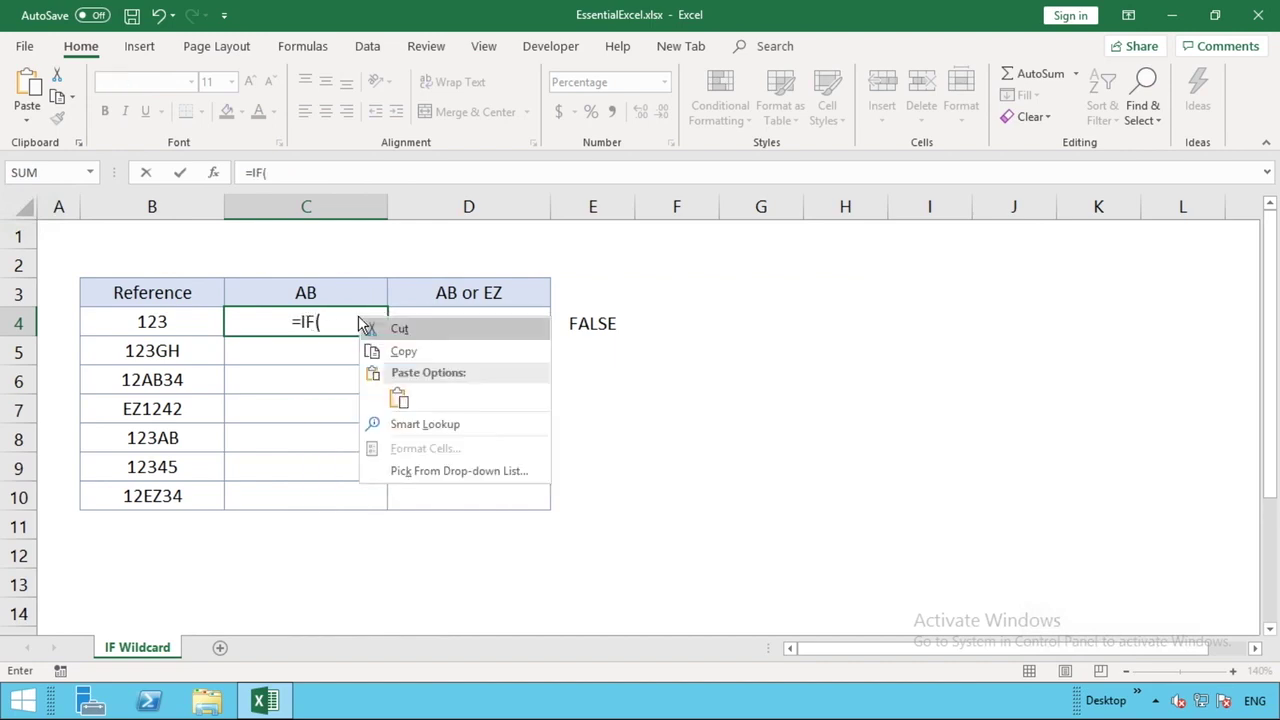
left_click(399, 398)
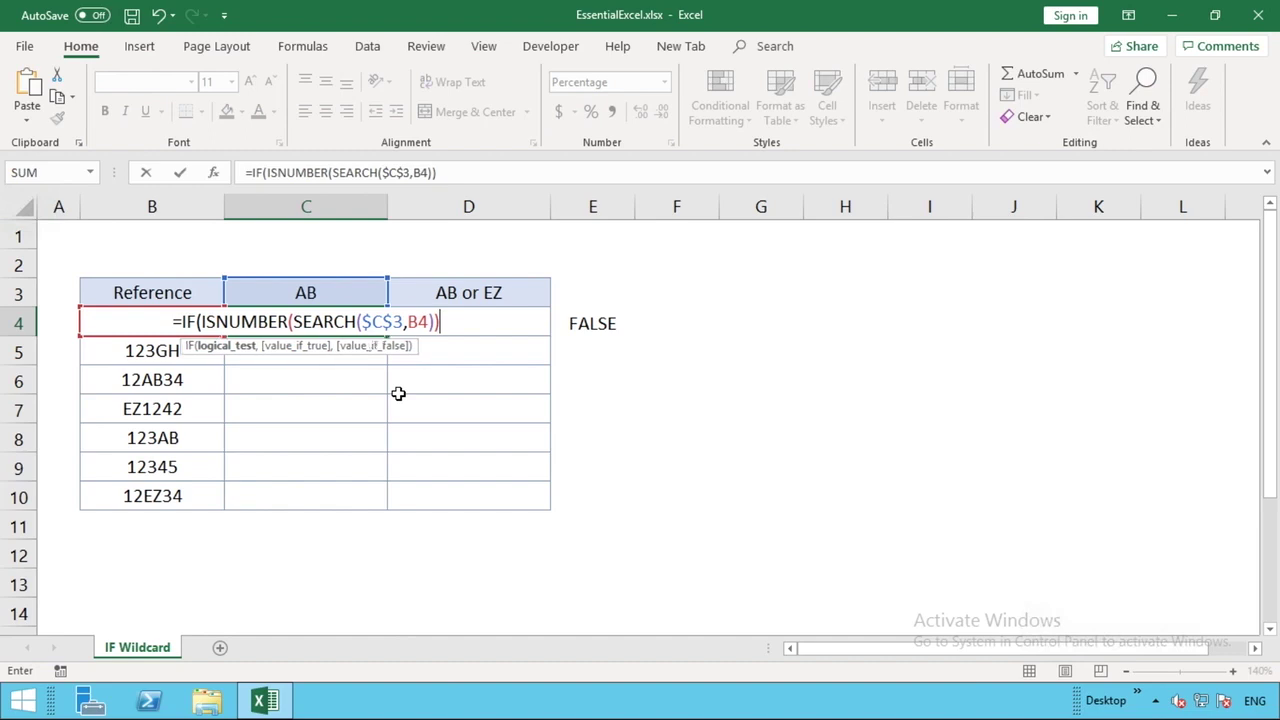
type(",")
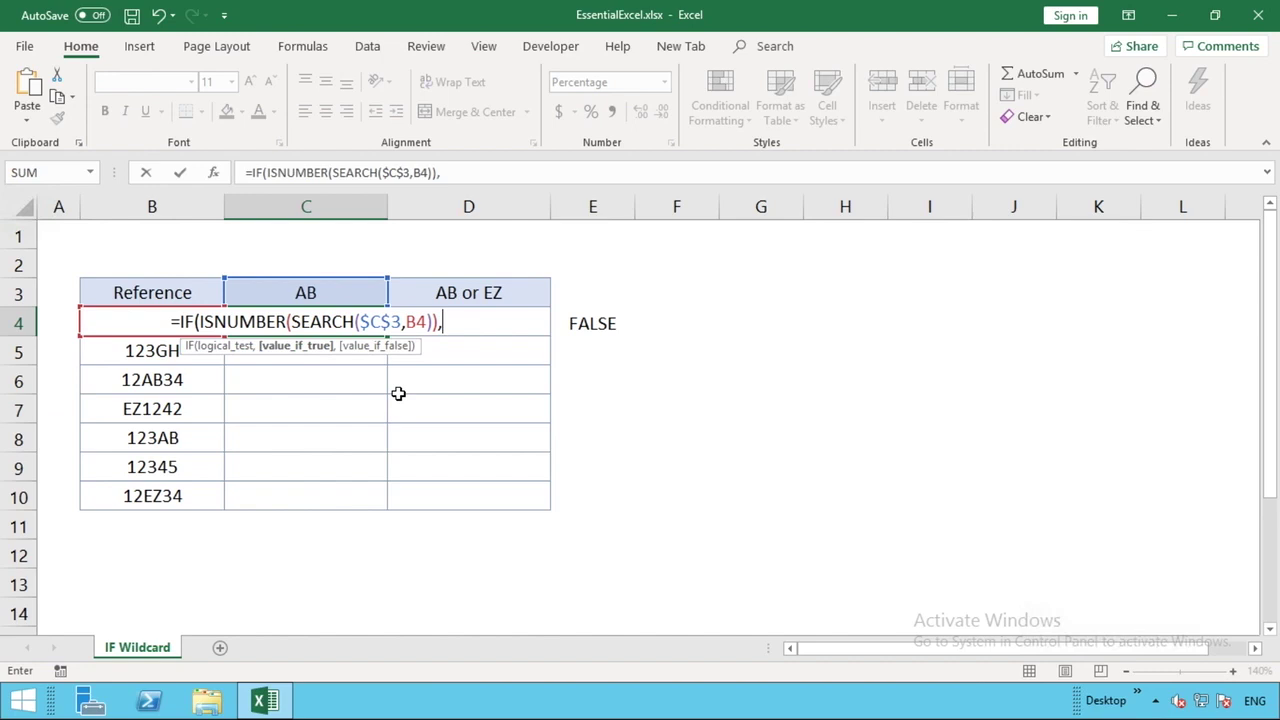
type("\"AB\"")
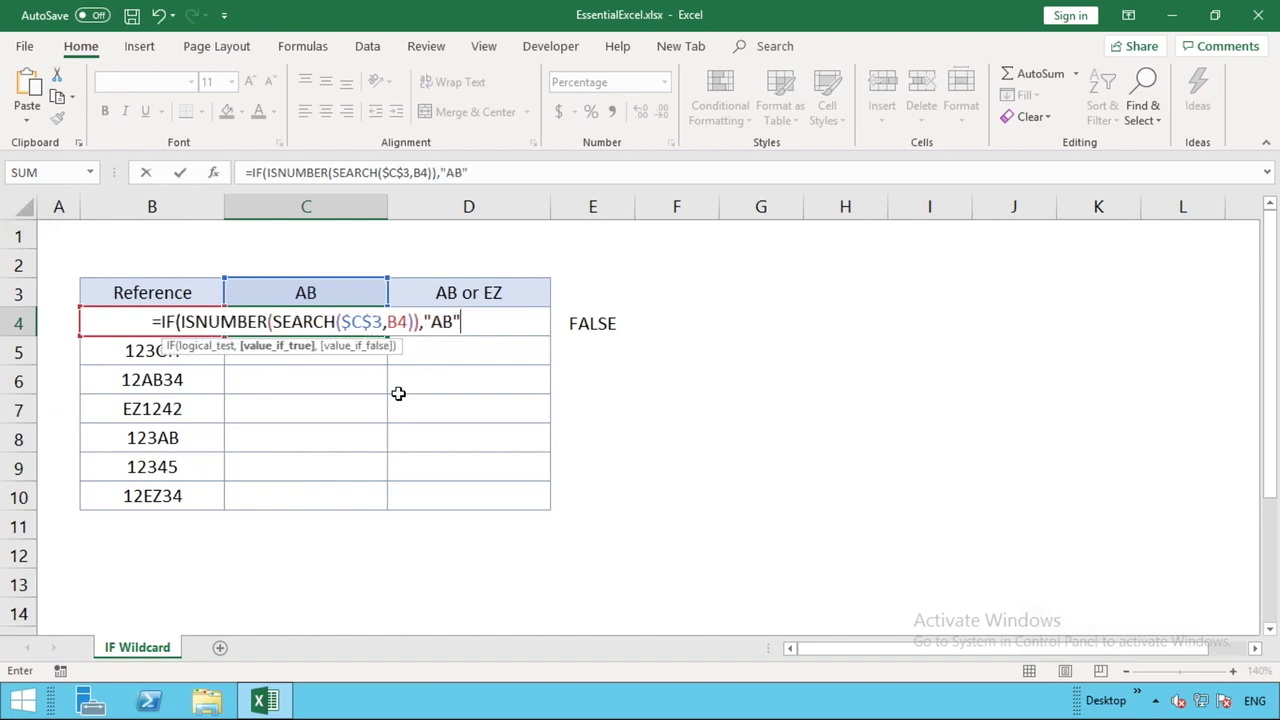
type(",")
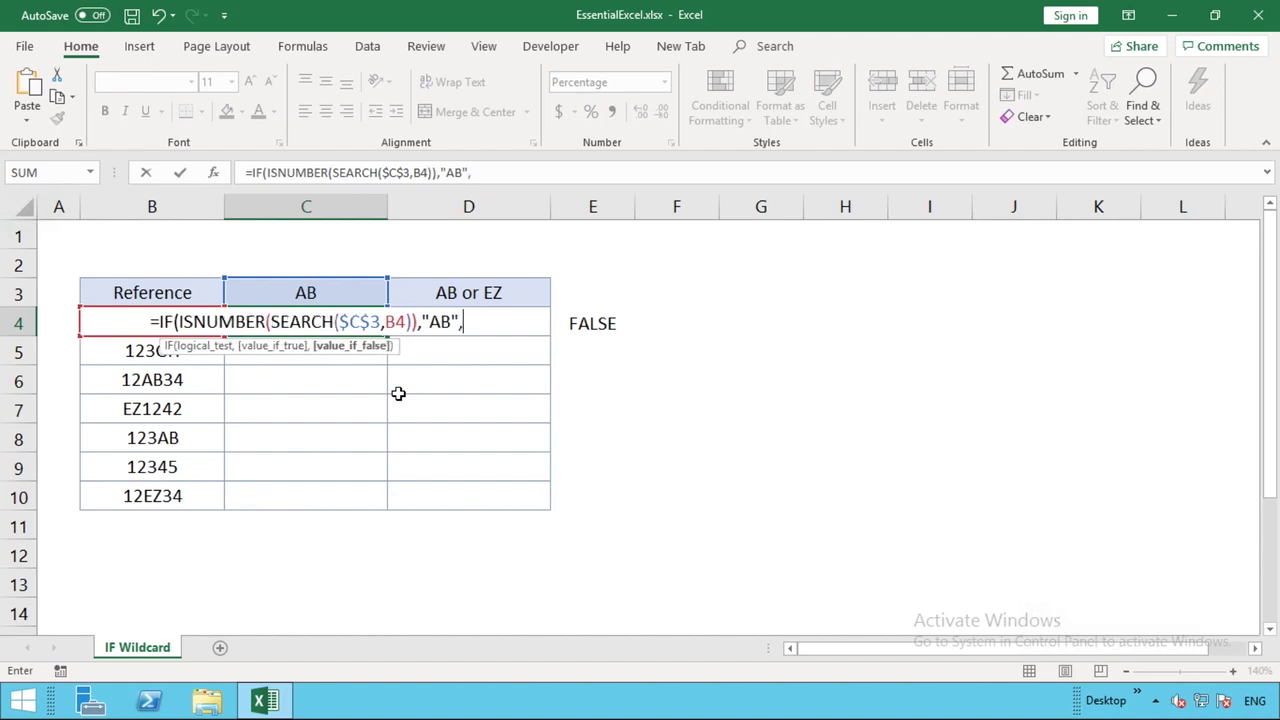
type("\"\"")
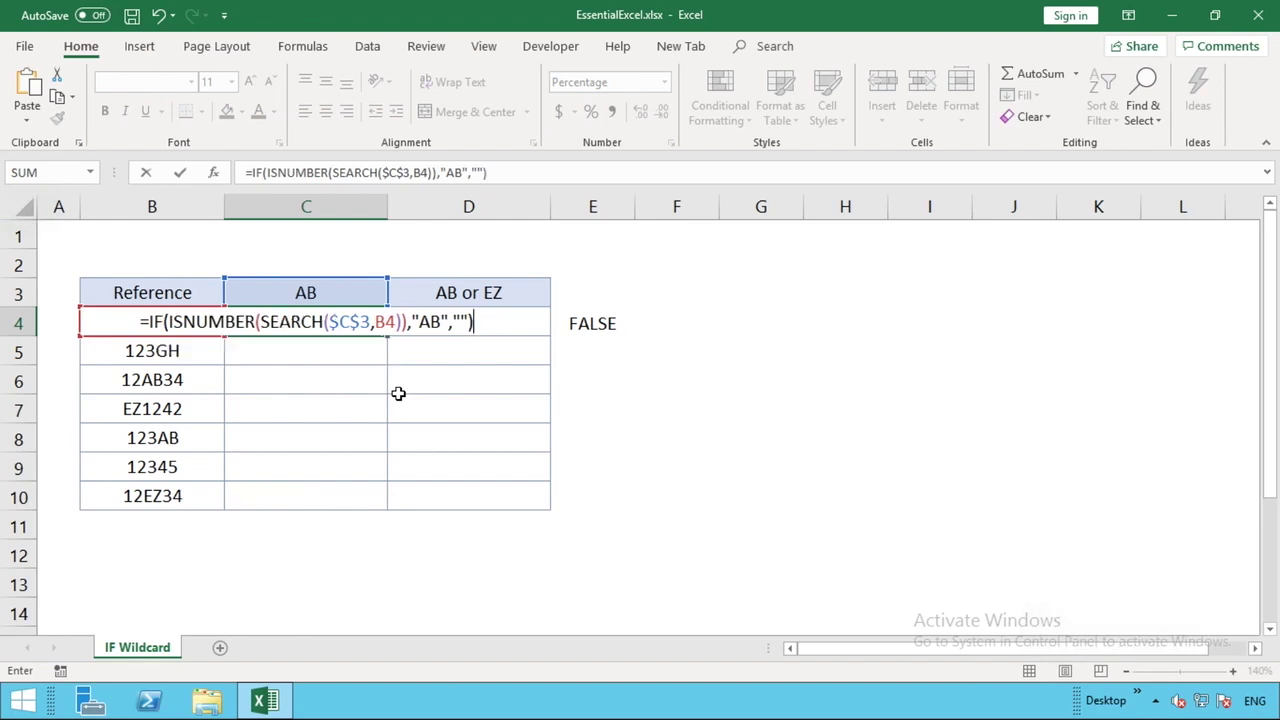
key("Return")
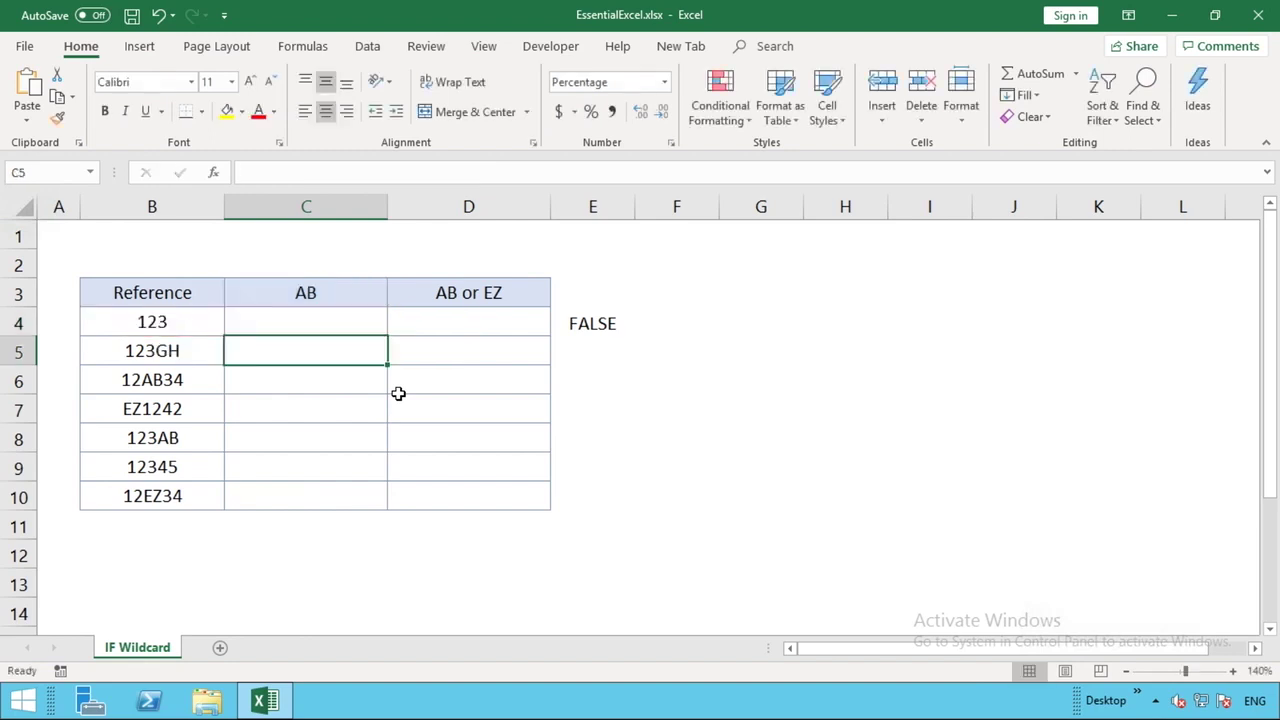
left_click(328, 319)
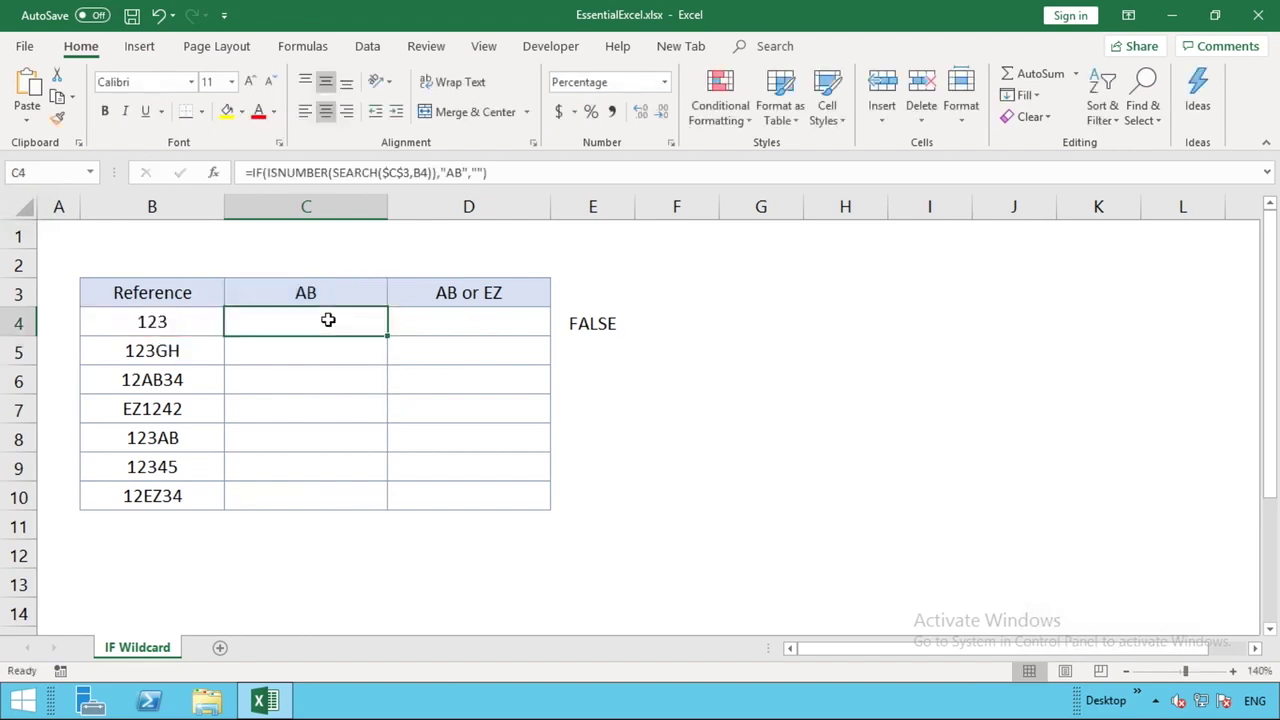
- Insert AB before the digits in cell B4 so the reference reads AB123
double_click(134, 320)
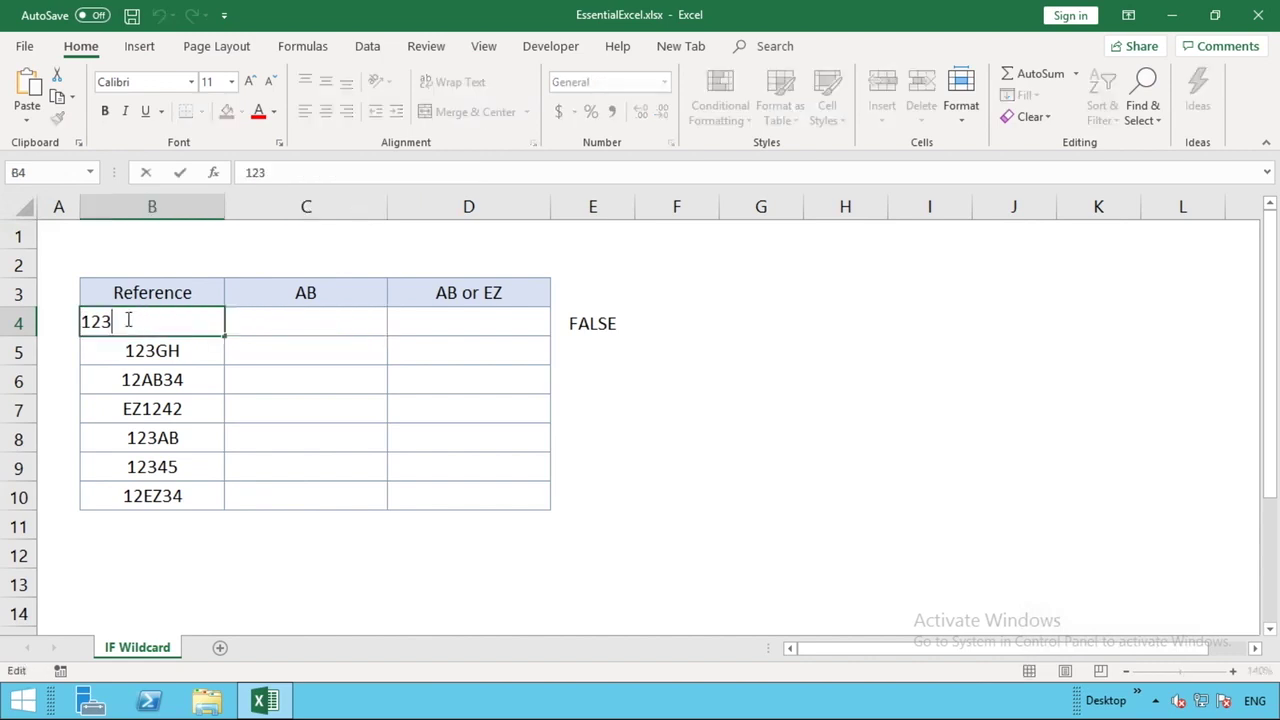
key("Left")
key("Left")
key("Left")
type("AB")
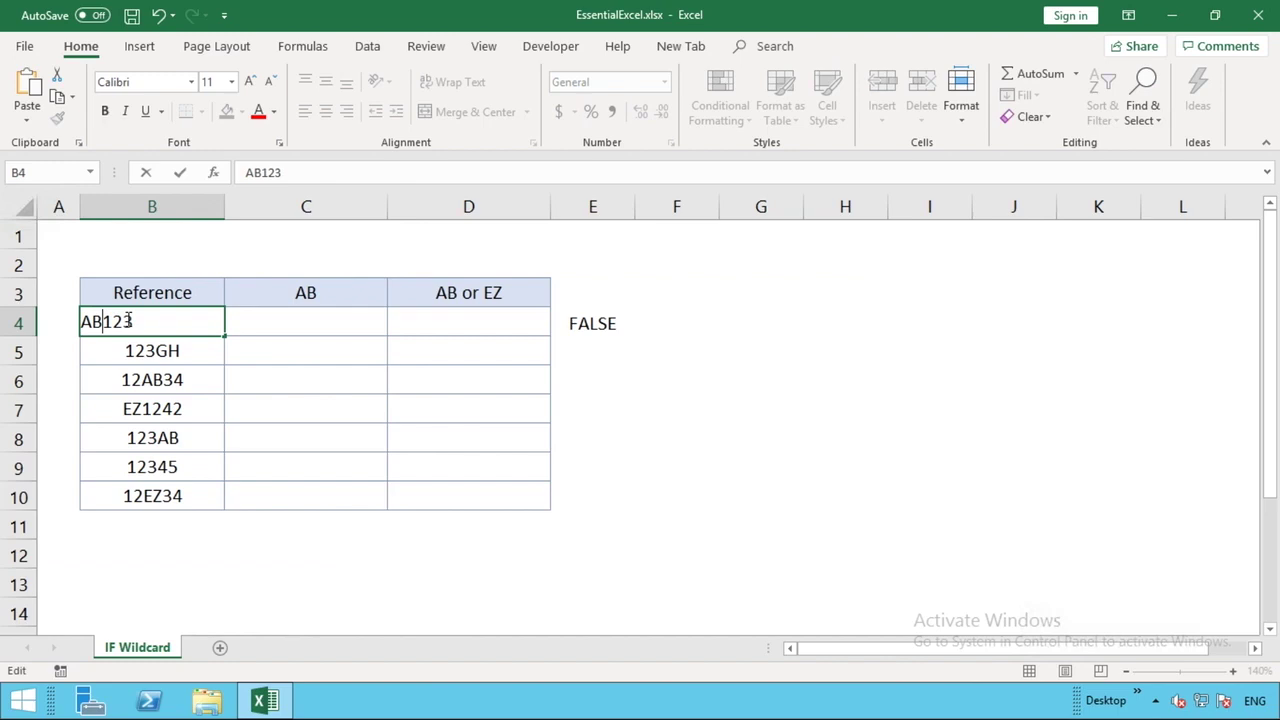
key("Return")
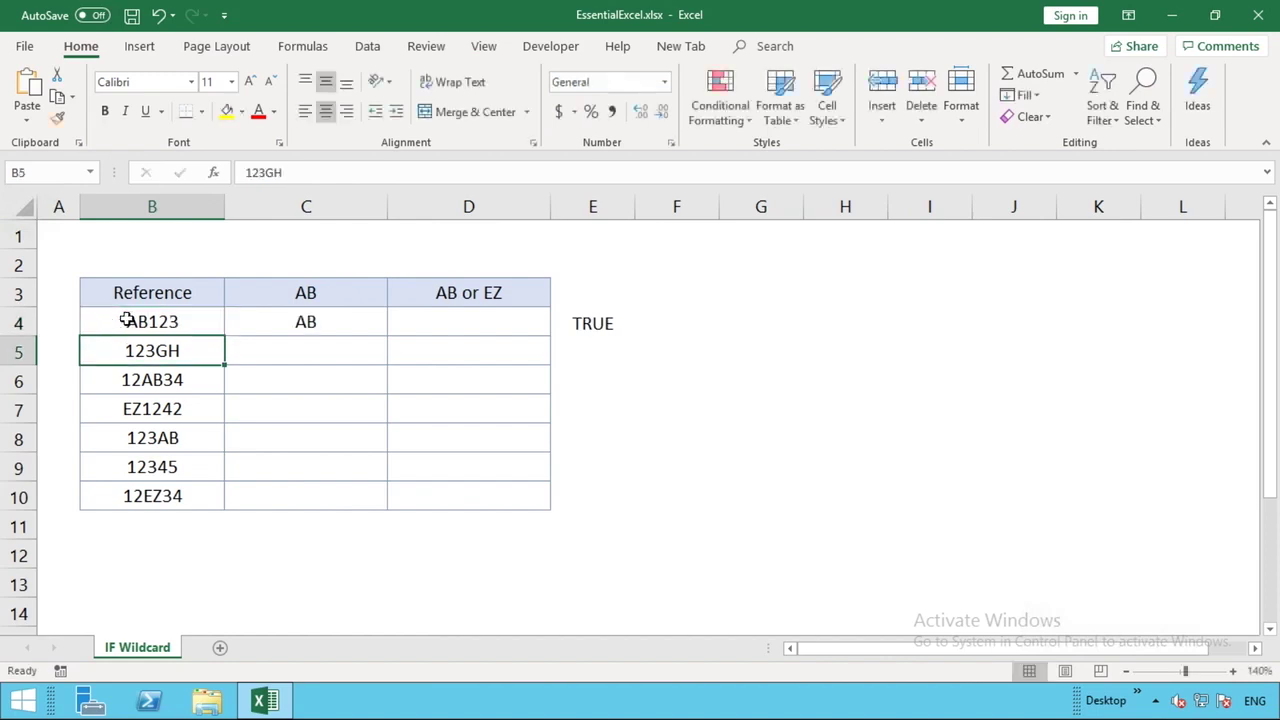
- Fill the C4 formula down to C10 and check it against the references in column B
left_click(336, 334)
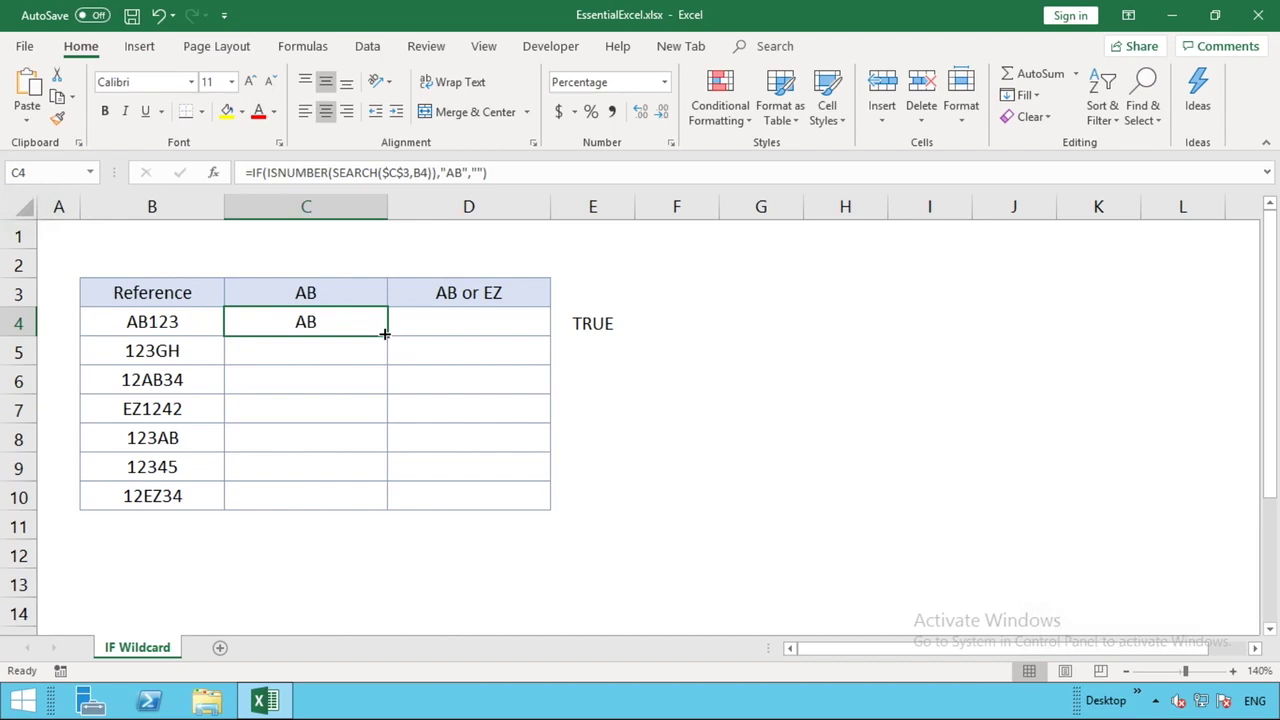
left_click_drag(385, 334, 364, 510)
left_click(325, 545)
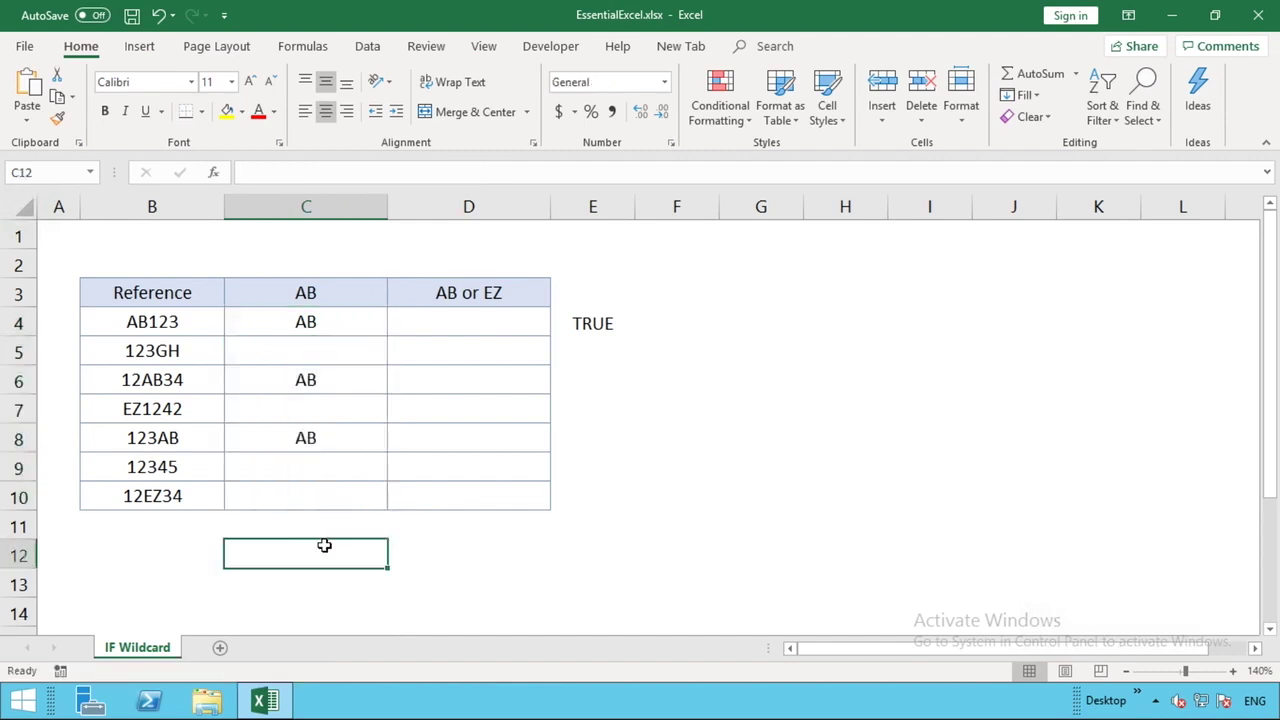
key("Down")
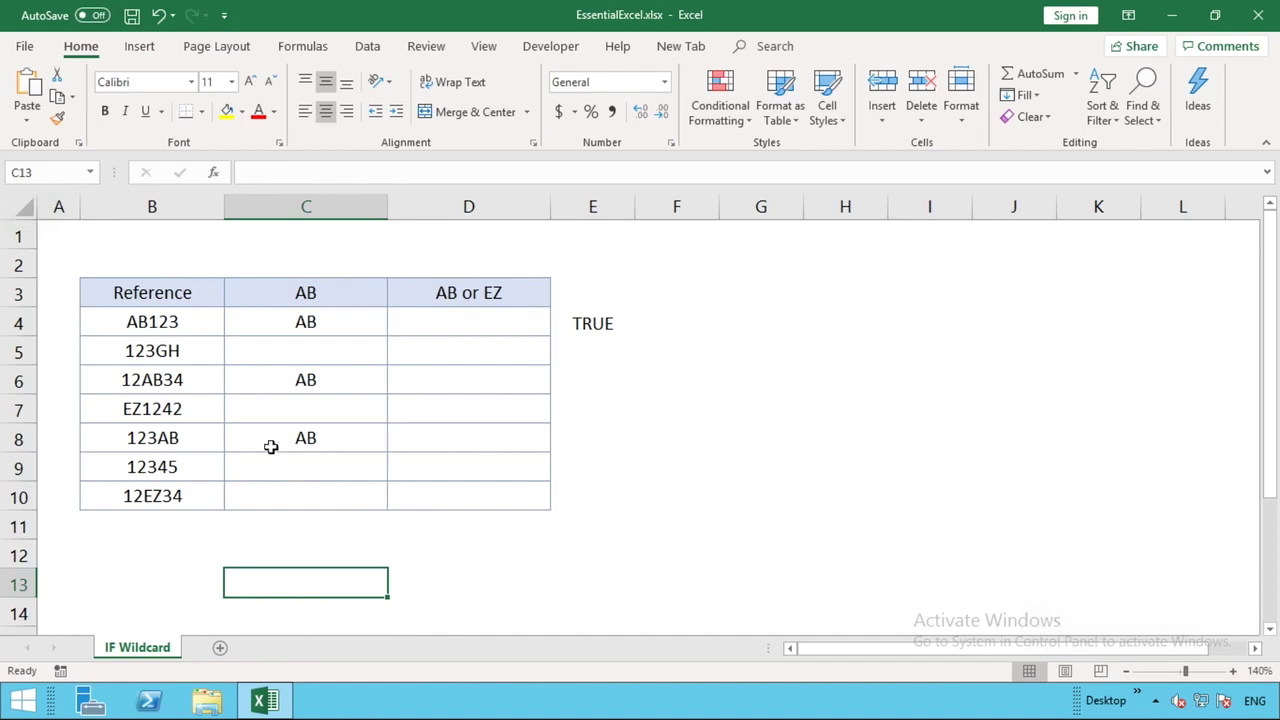
left_click(172, 378)
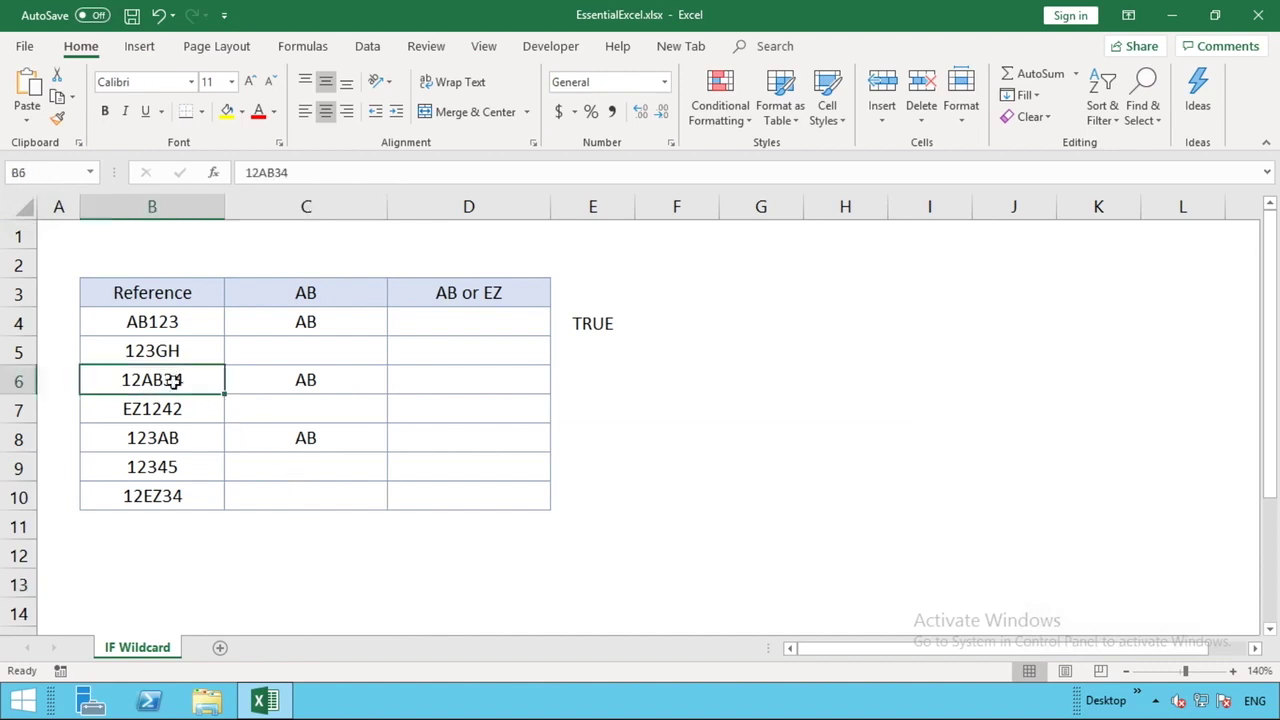
left_click(171, 436)
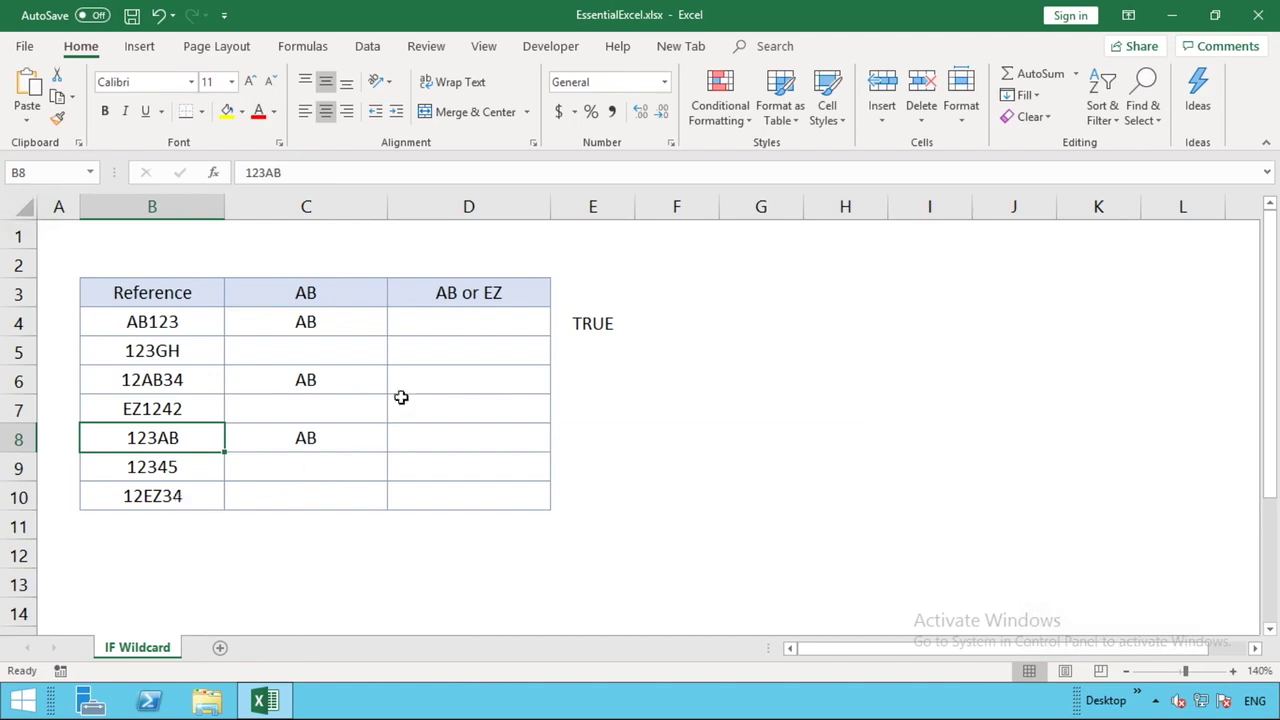
- Copy the logical test ISNUMBER(SEARCH($C$3,B4)) from the formula in cell C4, leaving that formula intact
left_click(457, 326)
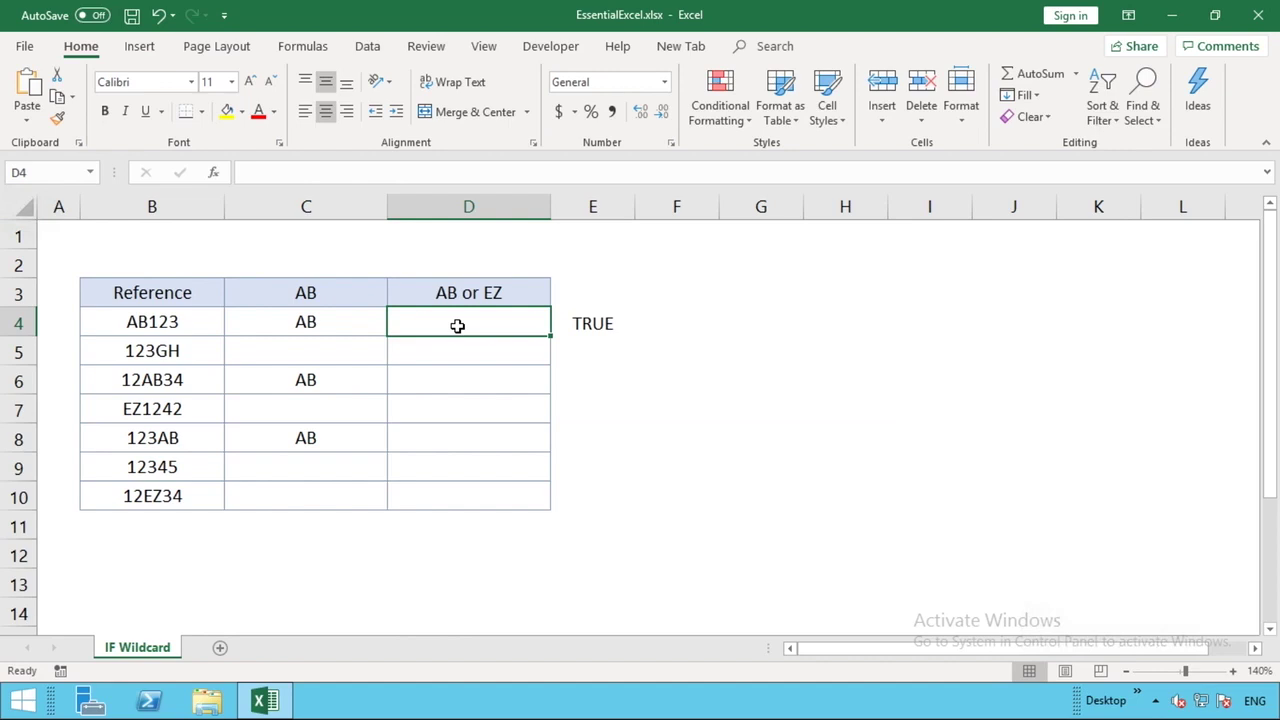
left_click(350, 320)
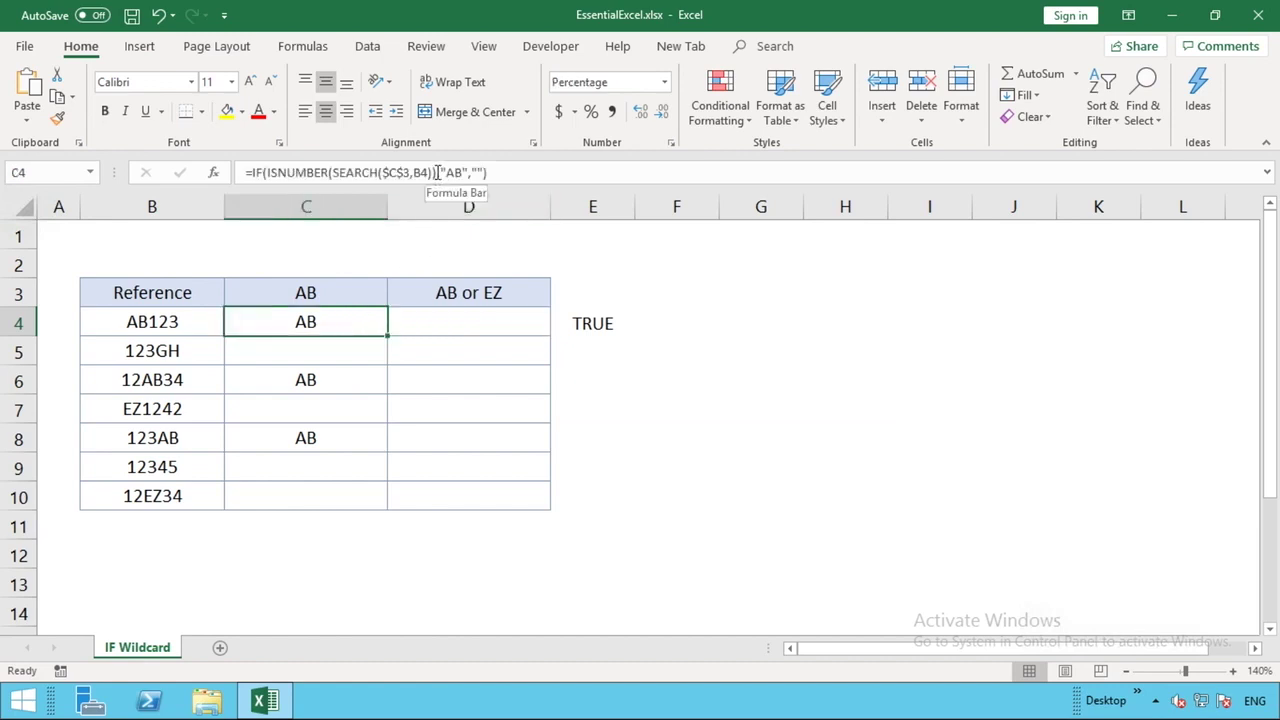
left_click_drag(437, 174, 268, 177)
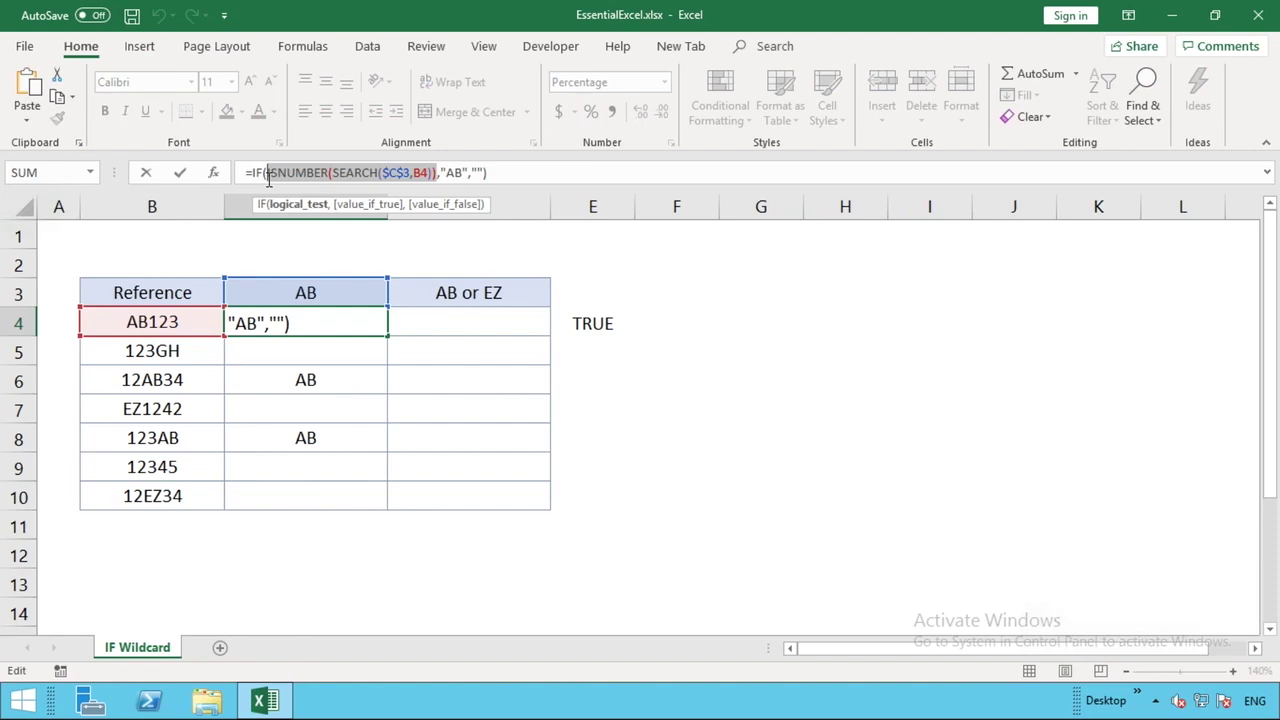
right_click(322, 172)
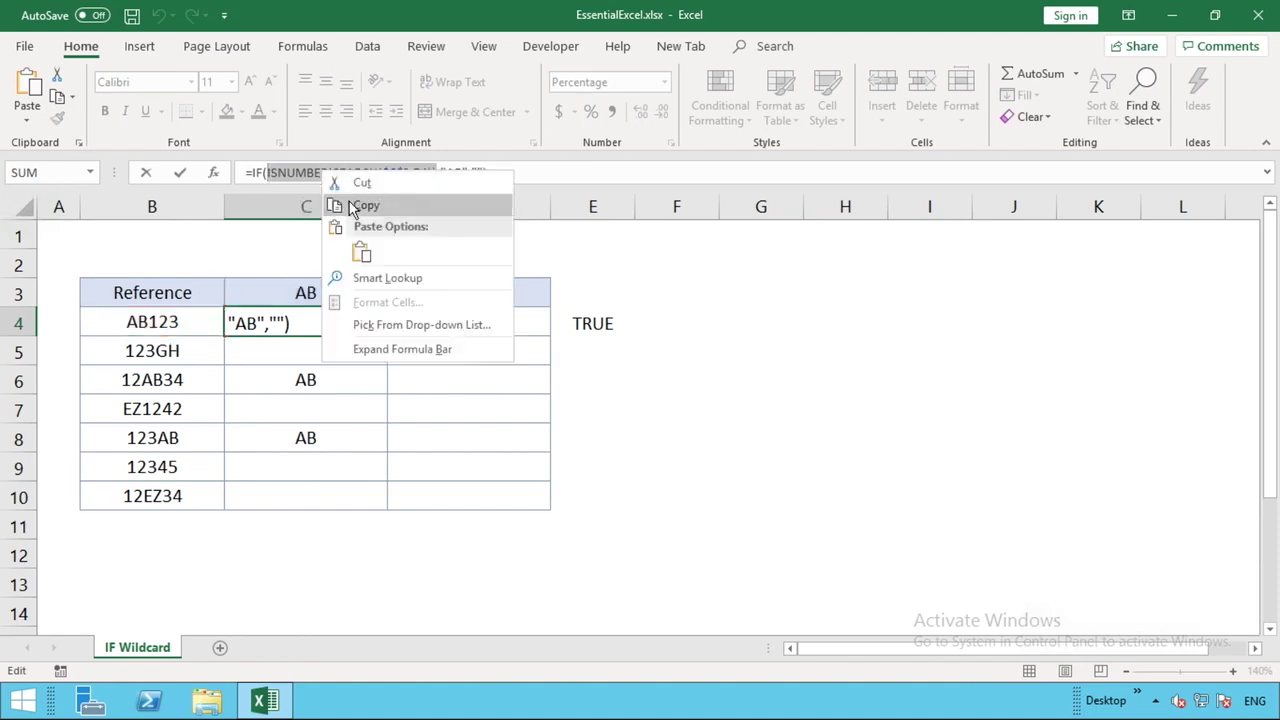
left_click(350, 205)
key("Return")
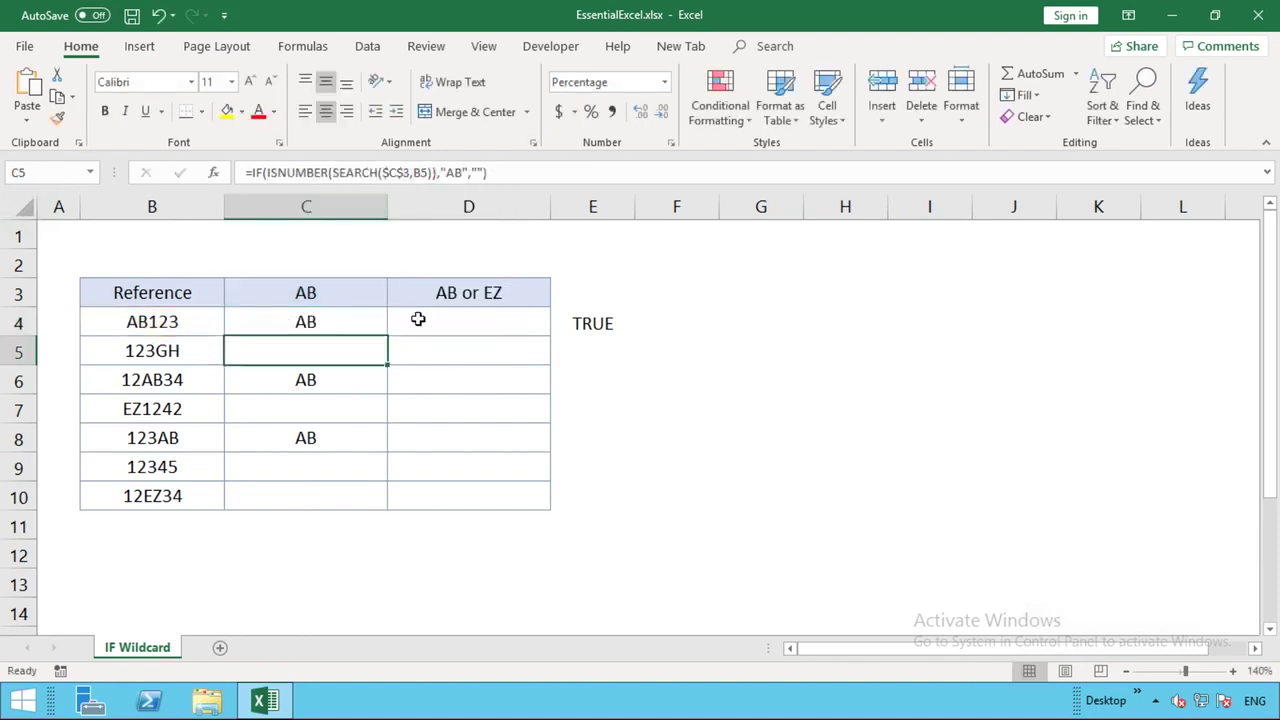
- Start the formula =IF(OR( in cell D4 and paste the copied ISNUMBER(SEARCH($C$3,B4)) as the first OR condition
left_click(418, 319)
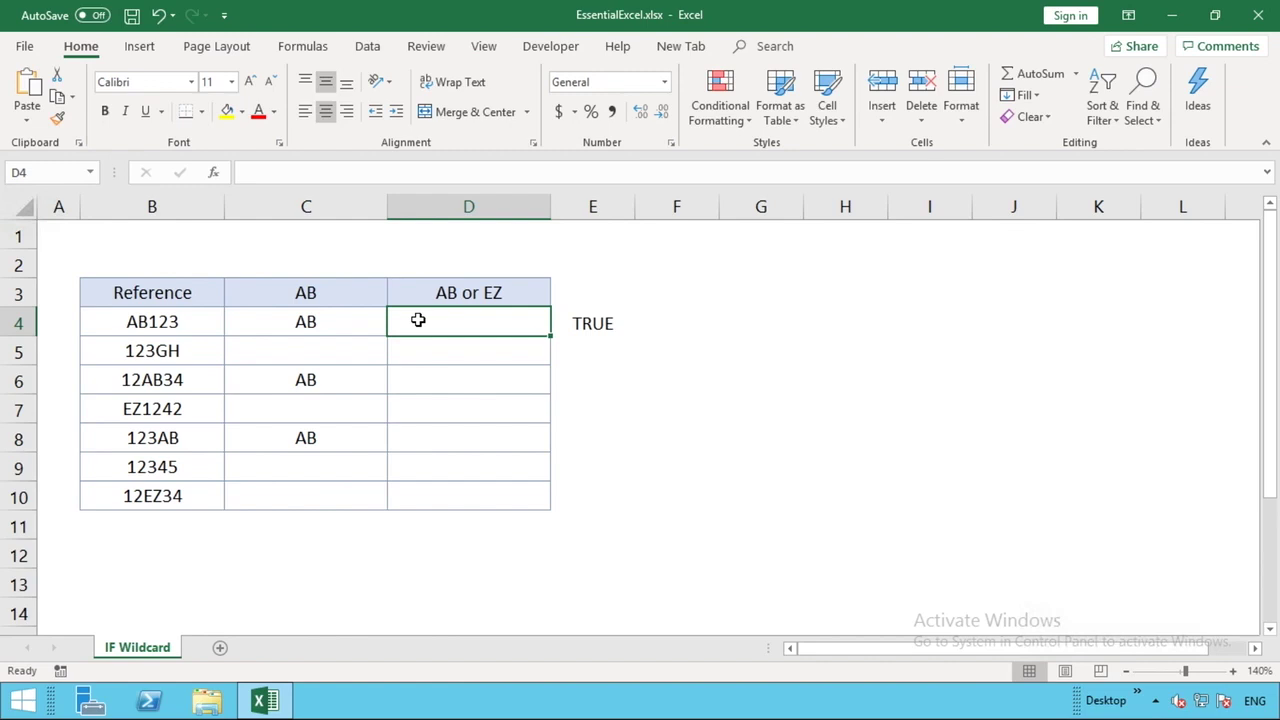
type("=IF")
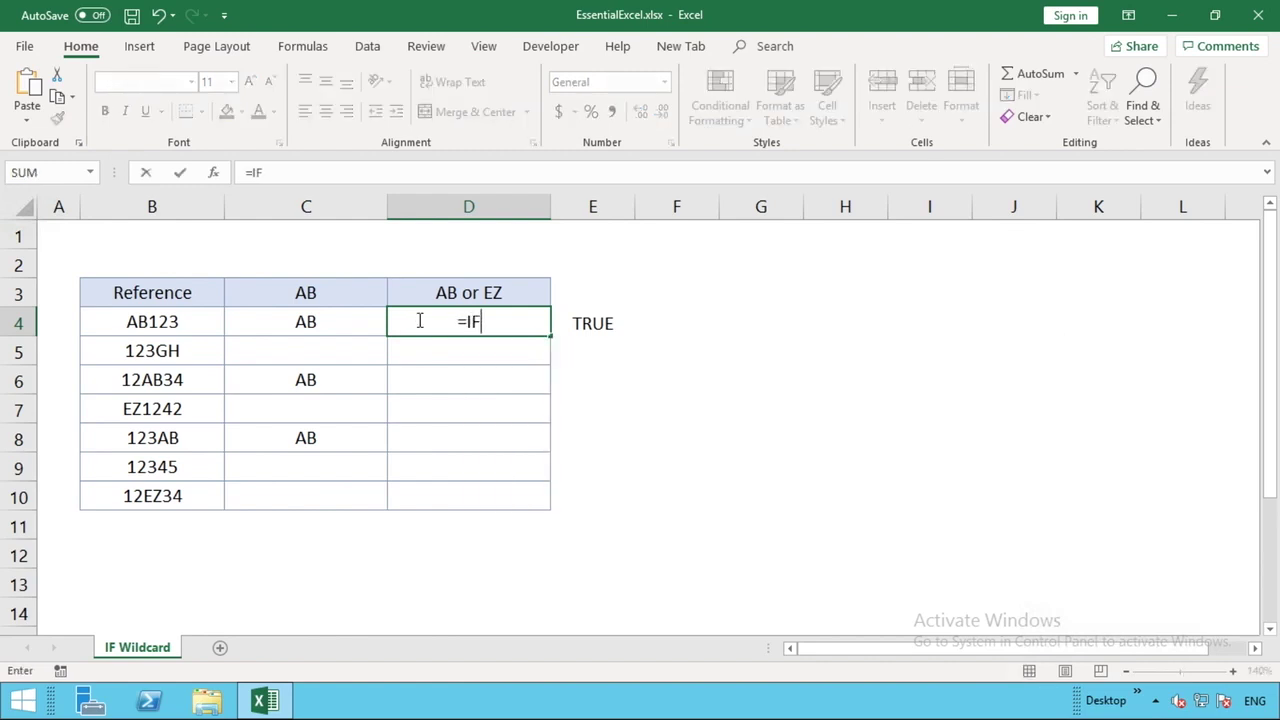
type("(")
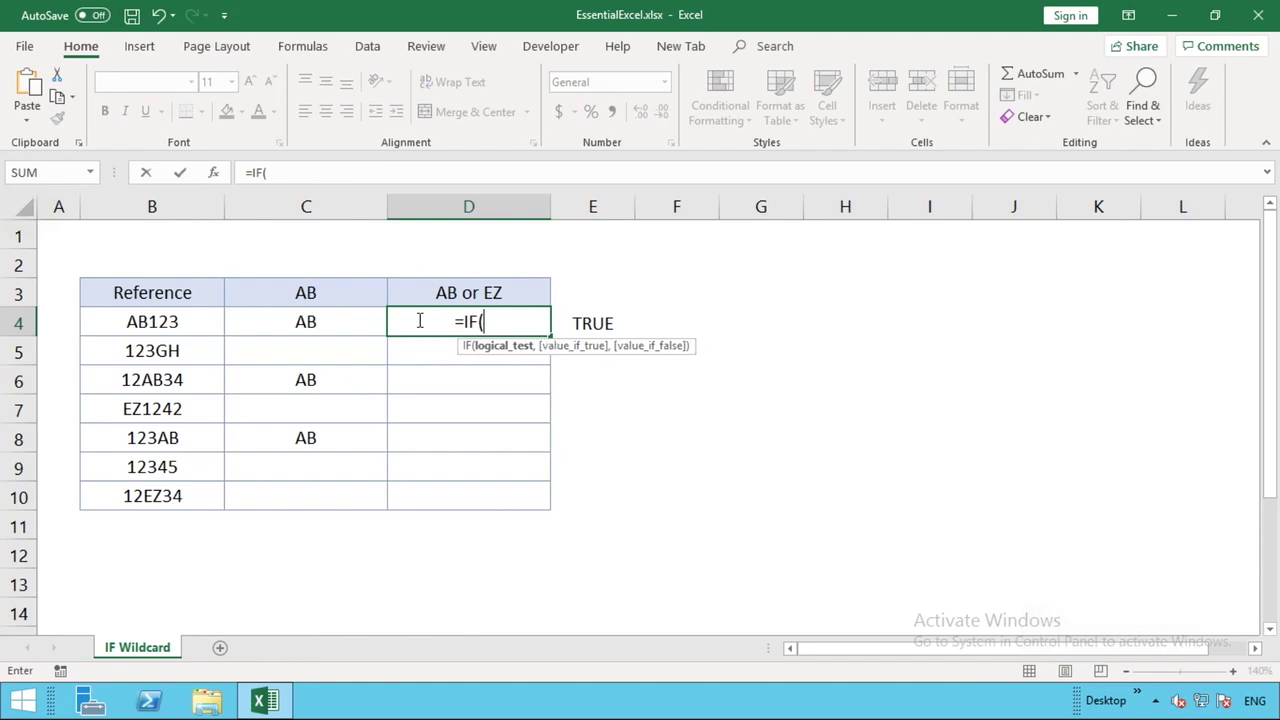
type("OR(")
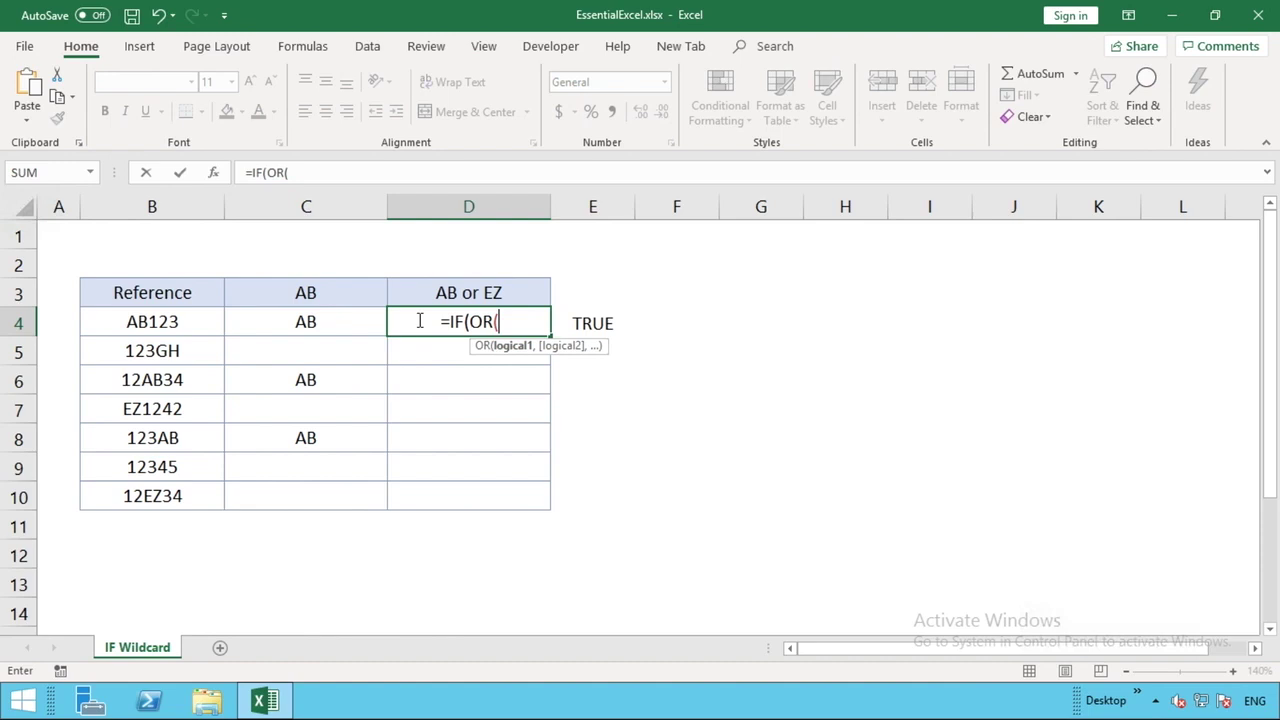
right_click(515, 322)
left_click(553, 399)
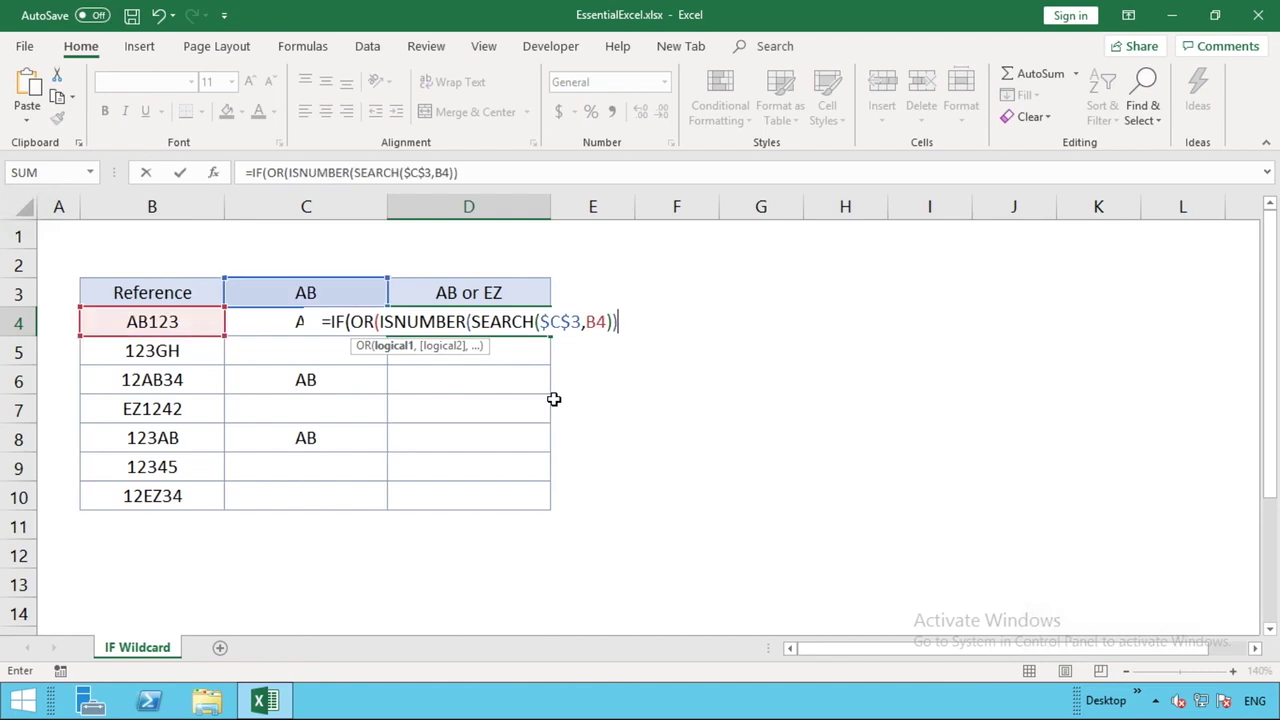
- Paste the copied expression again as the second OR condition and repoint the first condition's search text to $D$2
type(",")
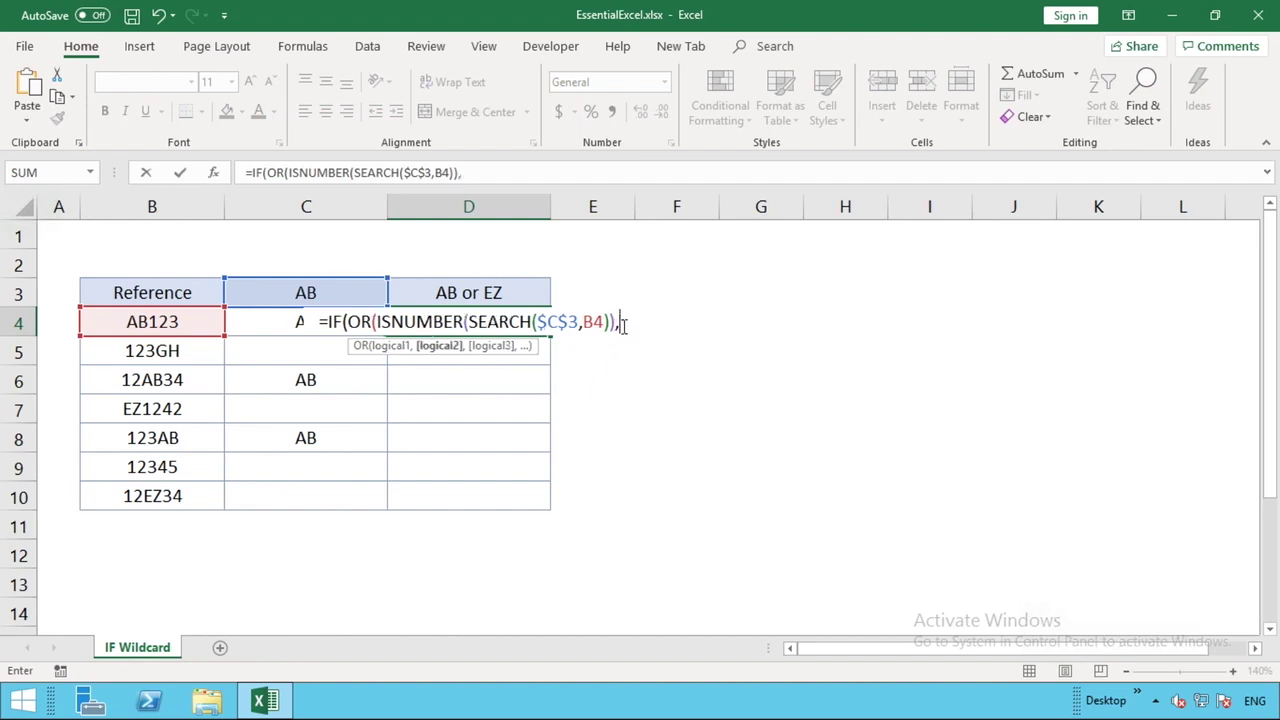
left_click(491, 173)
right_click(489, 172)
left_click(548, 258)
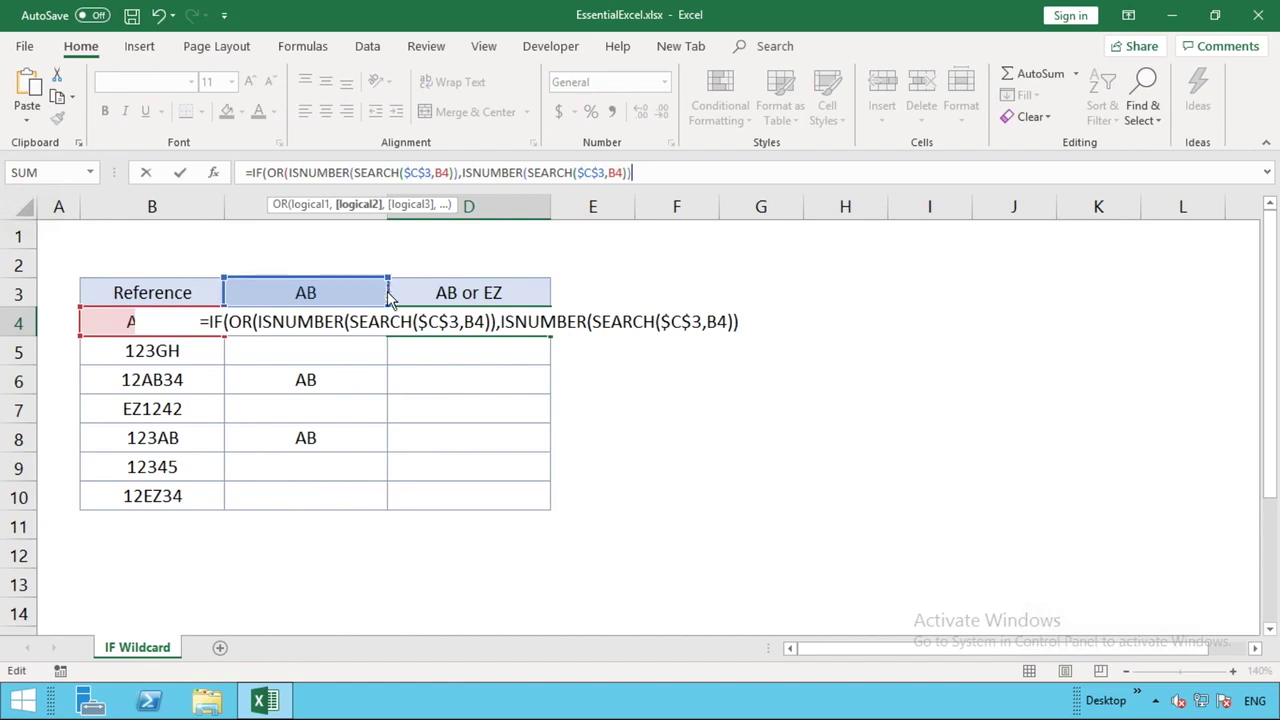
left_click_drag(390, 298, 470, 275)
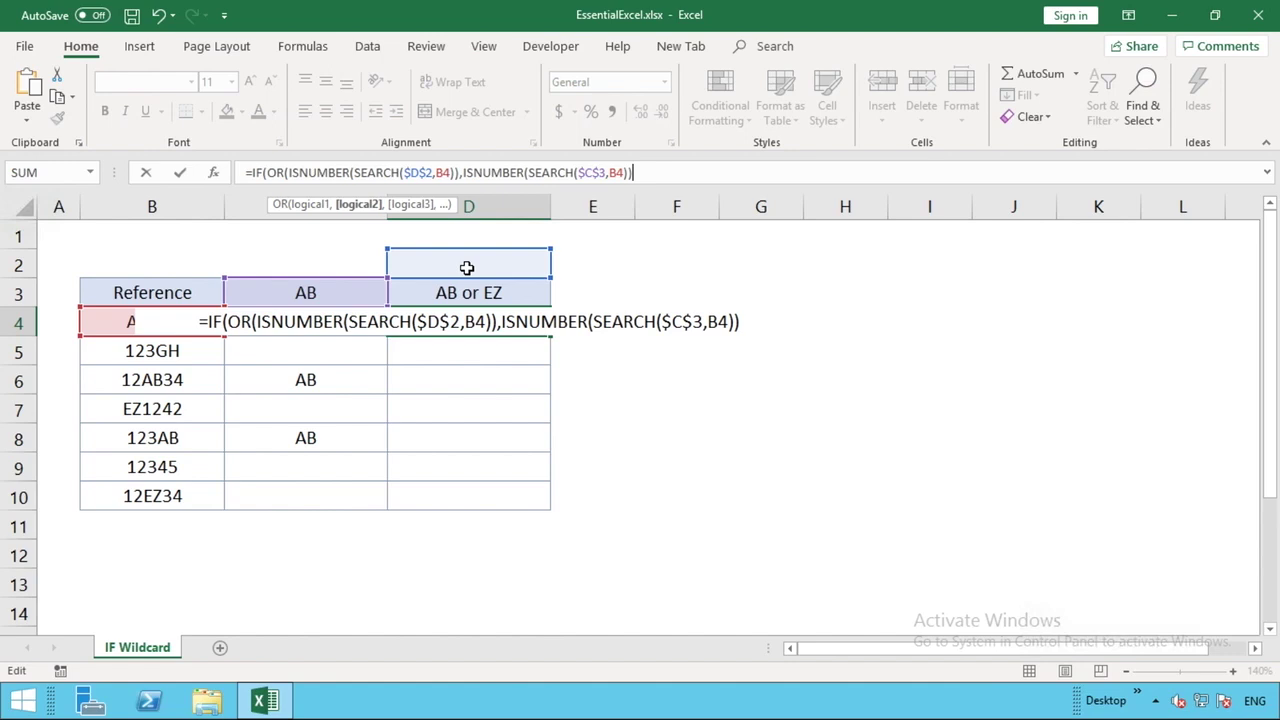
- Close the OR test and complete the D4 formula with "YES" as the true result and "NO" as the false result
type(")")
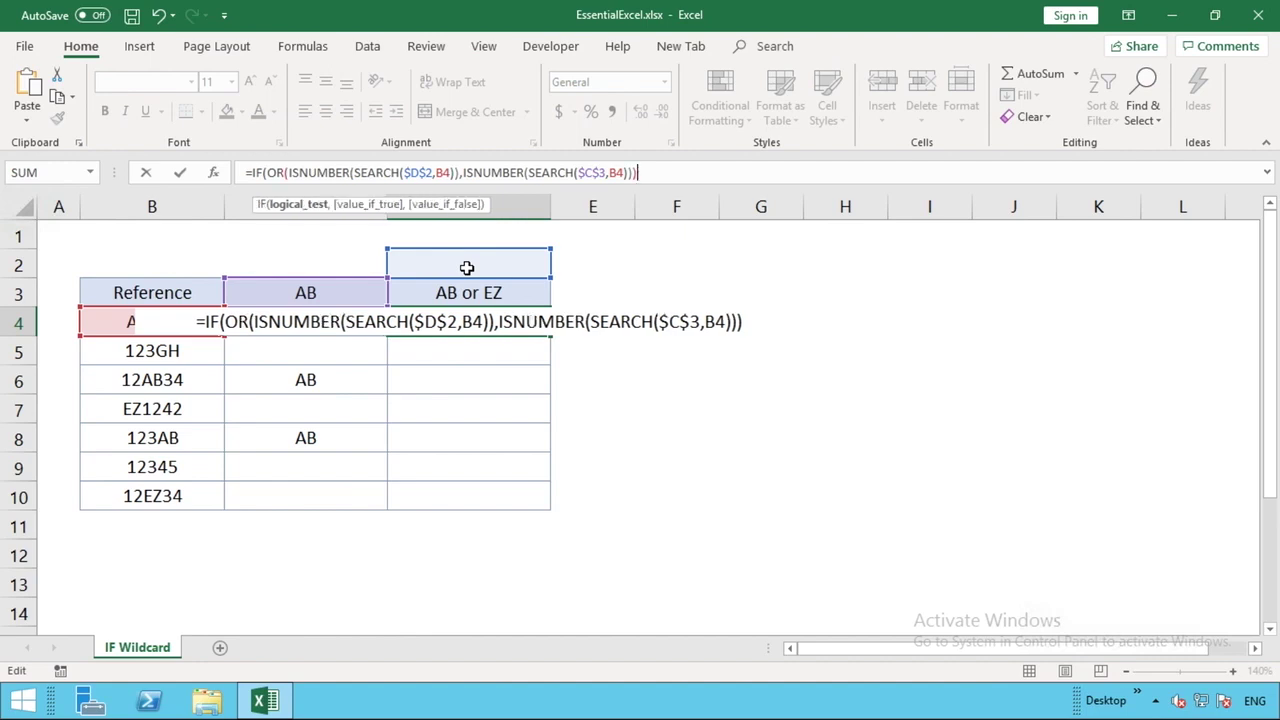
type(",")
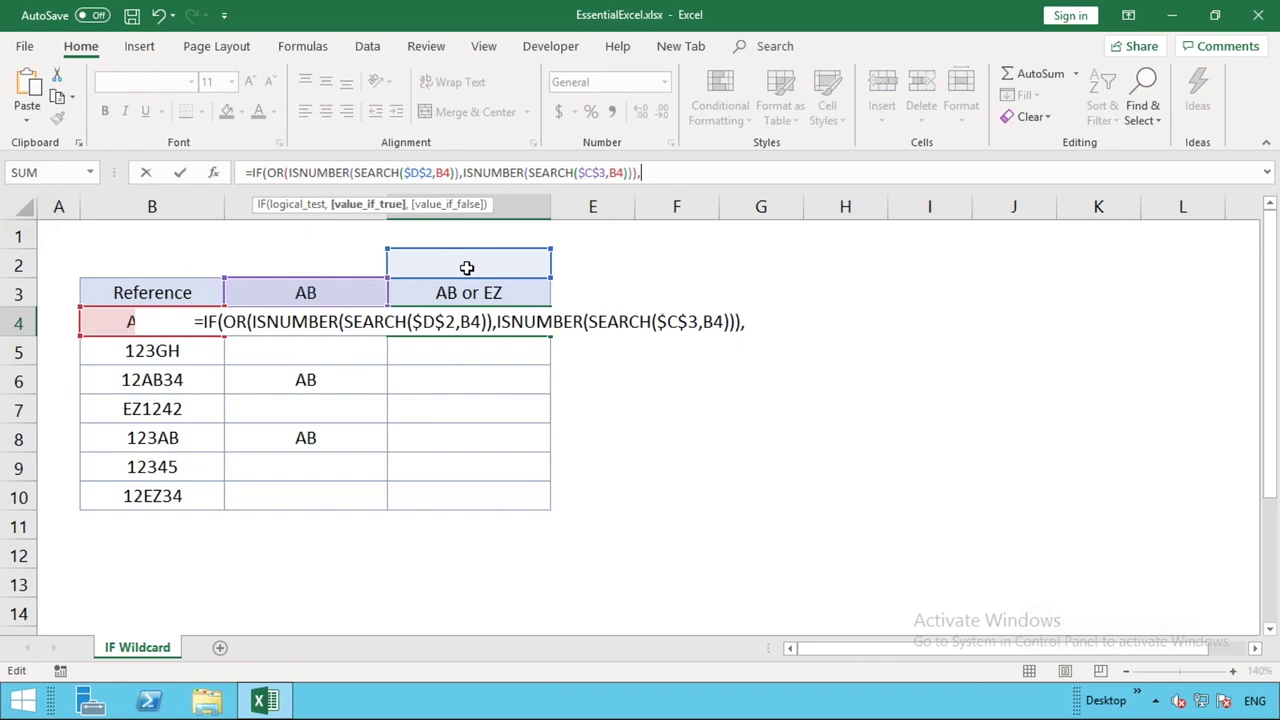
type("\"")
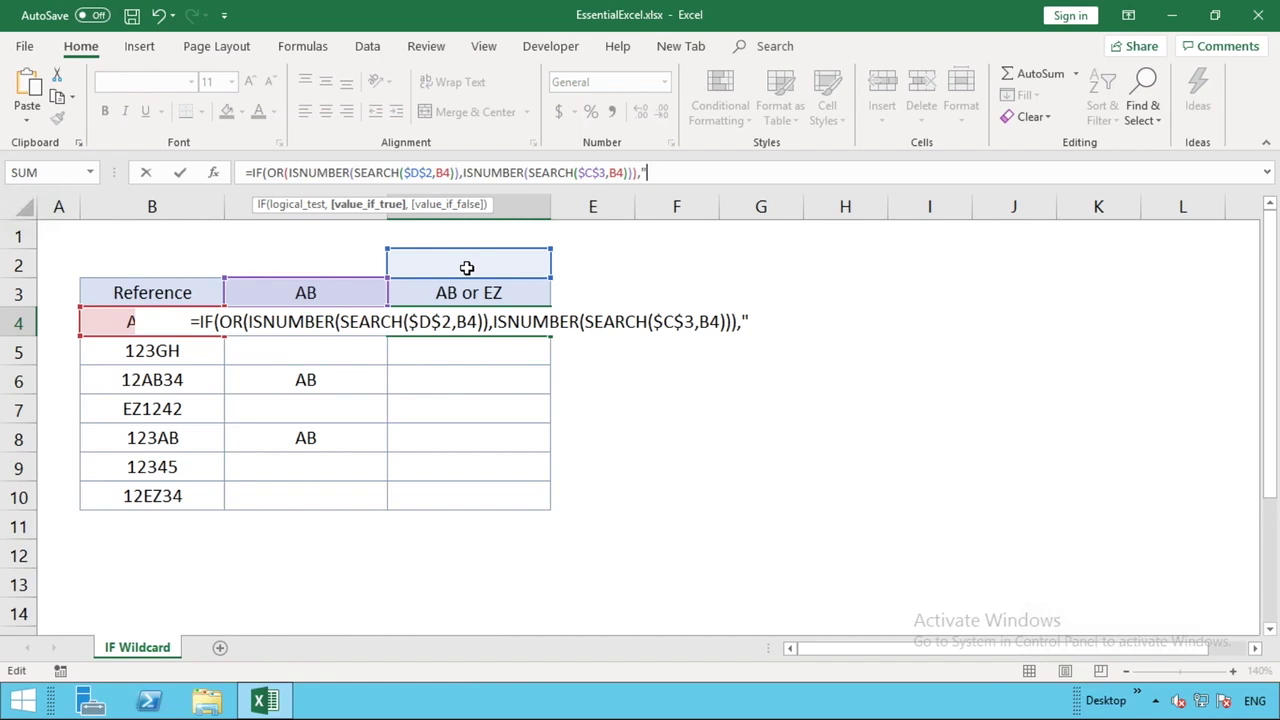
type("YES\"")
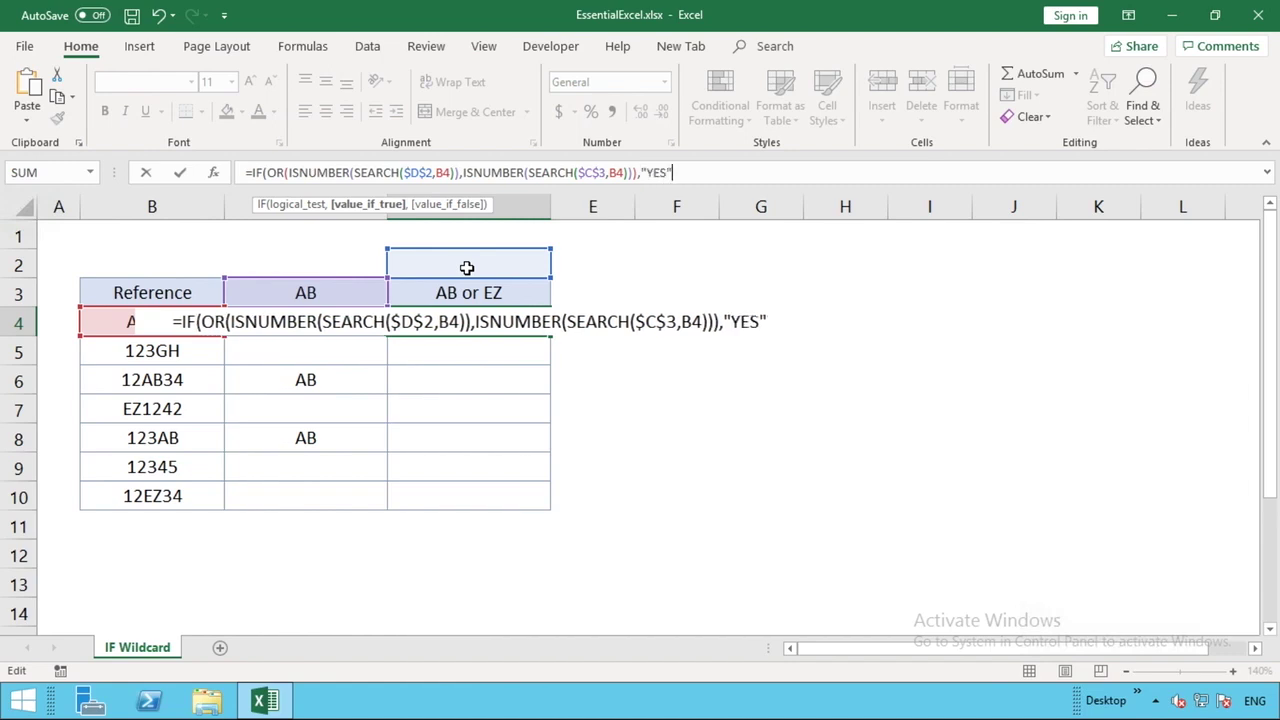
type(",")
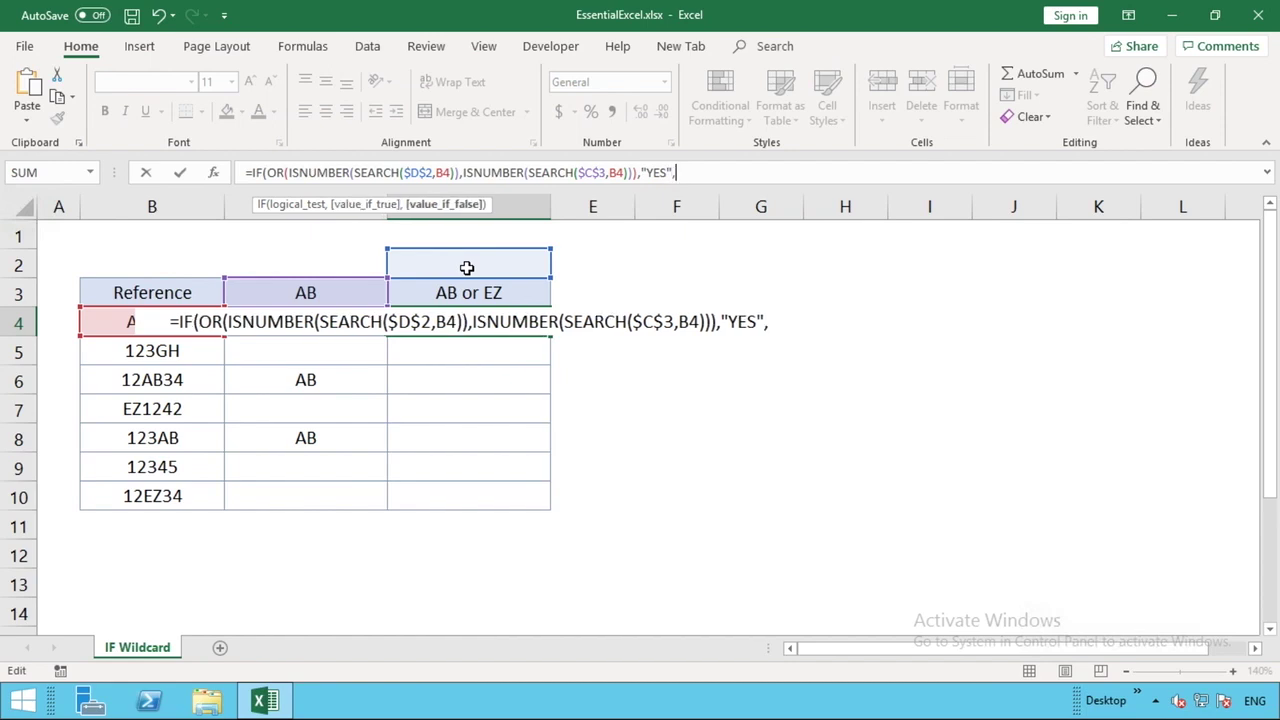
type("\"NO\")")
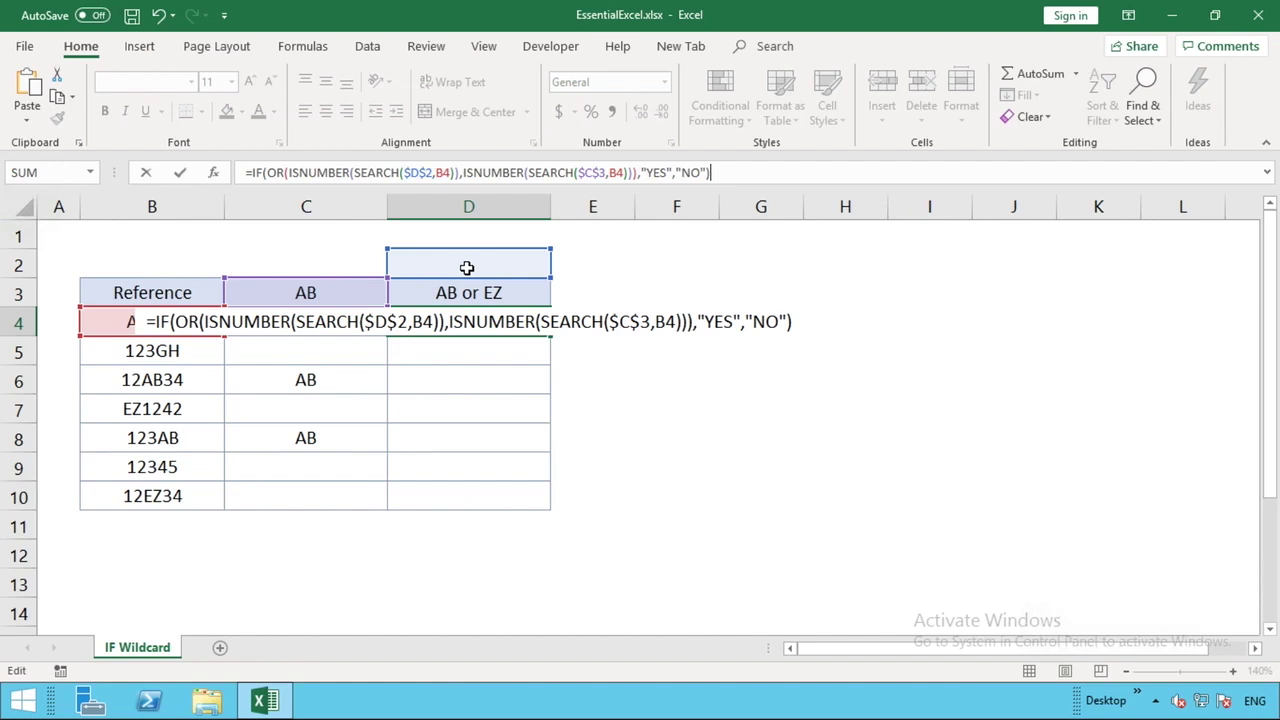
key("Return")
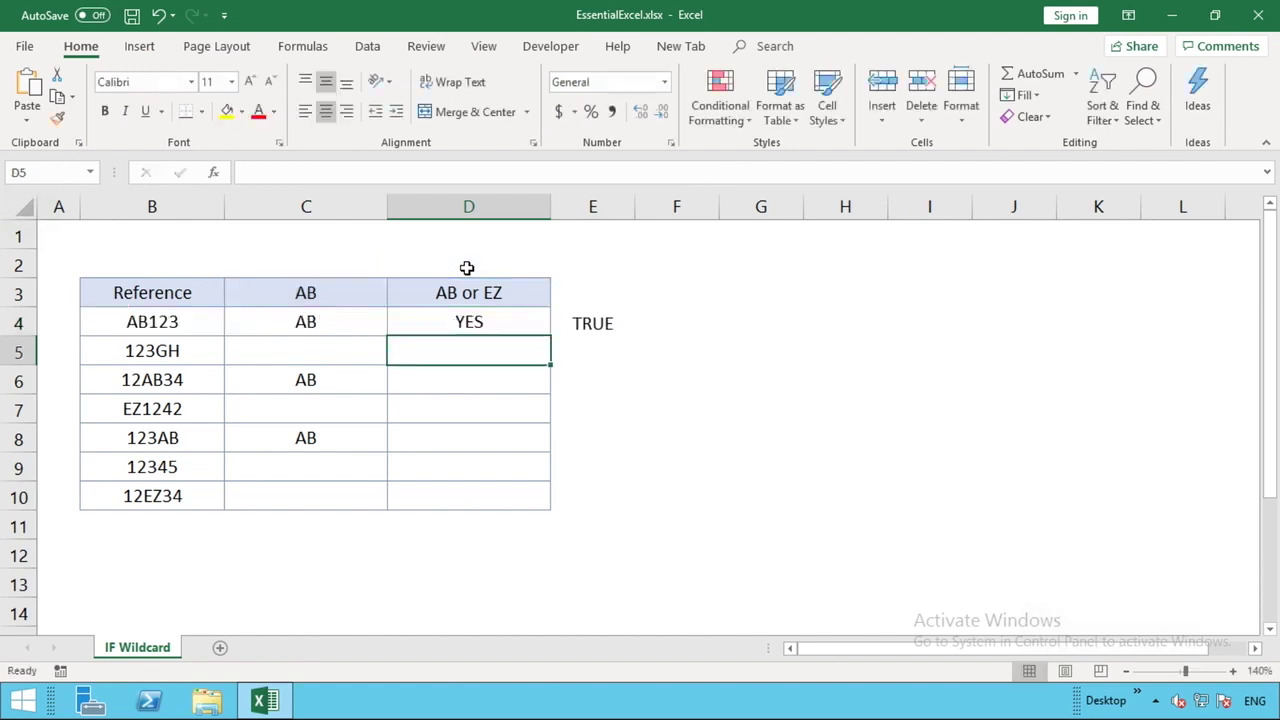
- Enter EZ in cell D2 as the second search text for the D4 formula
left_click(185, 322)
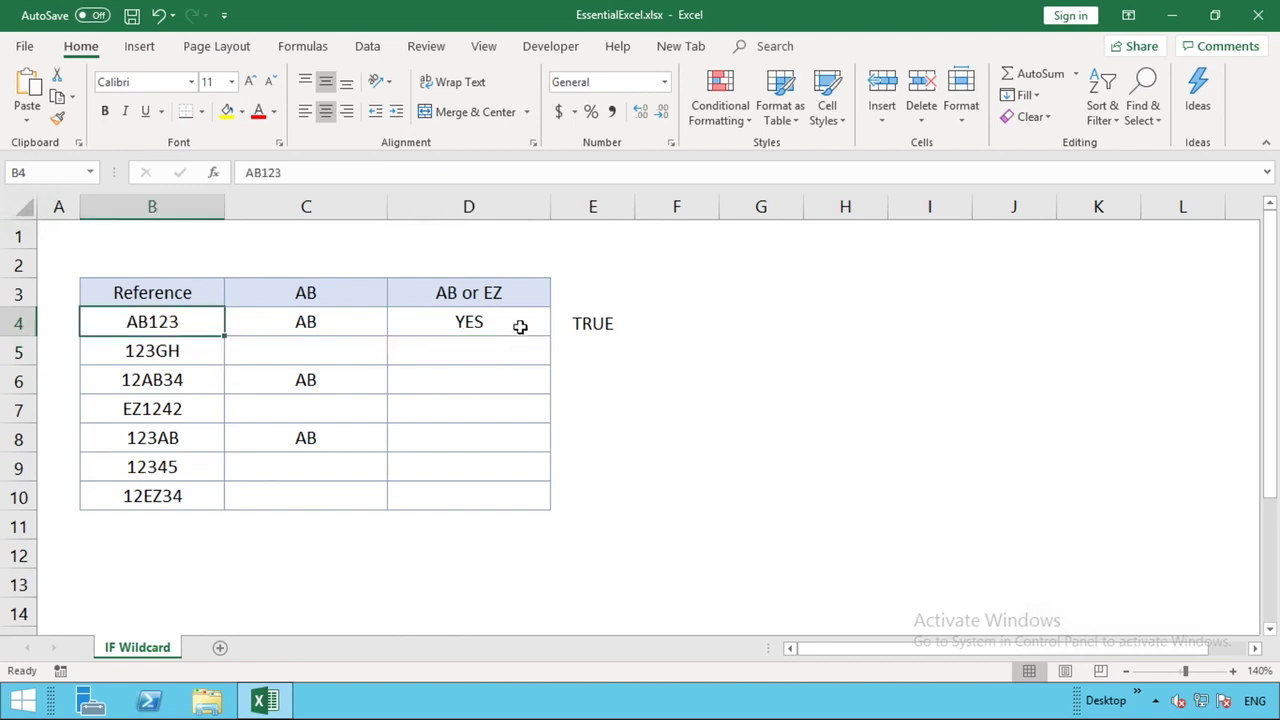
left_click(478, 264)
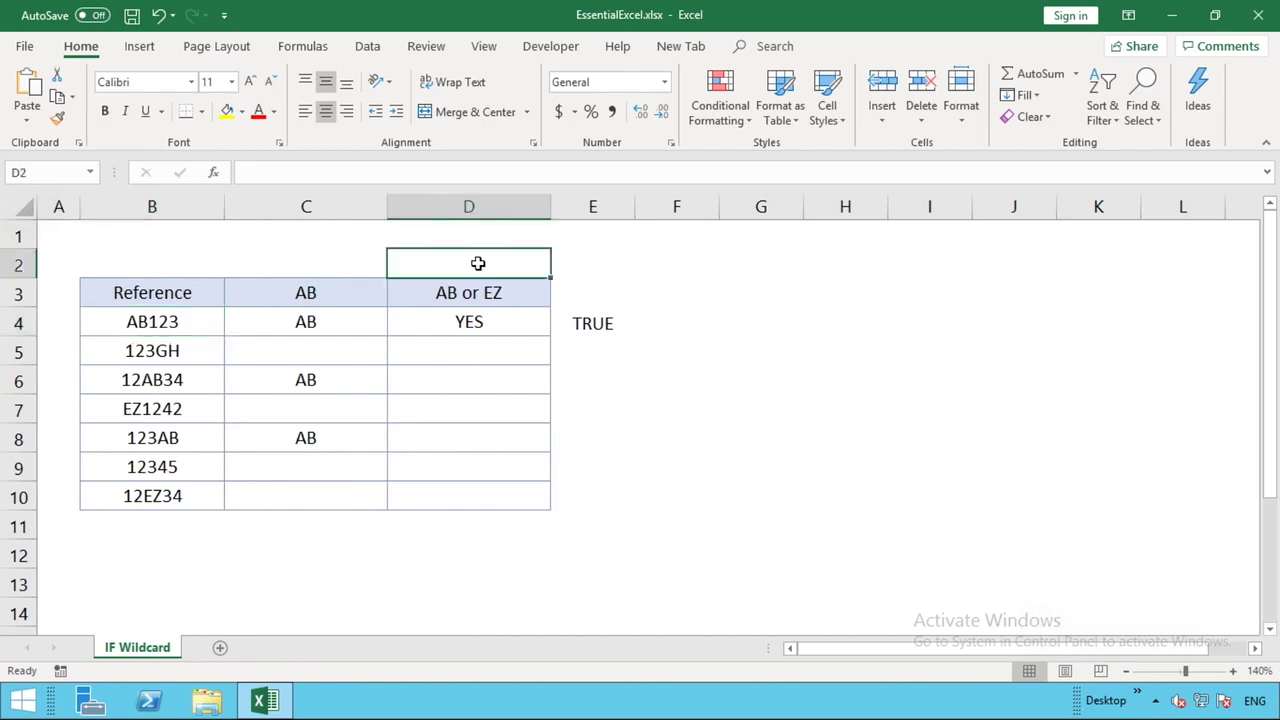
type("EZ")
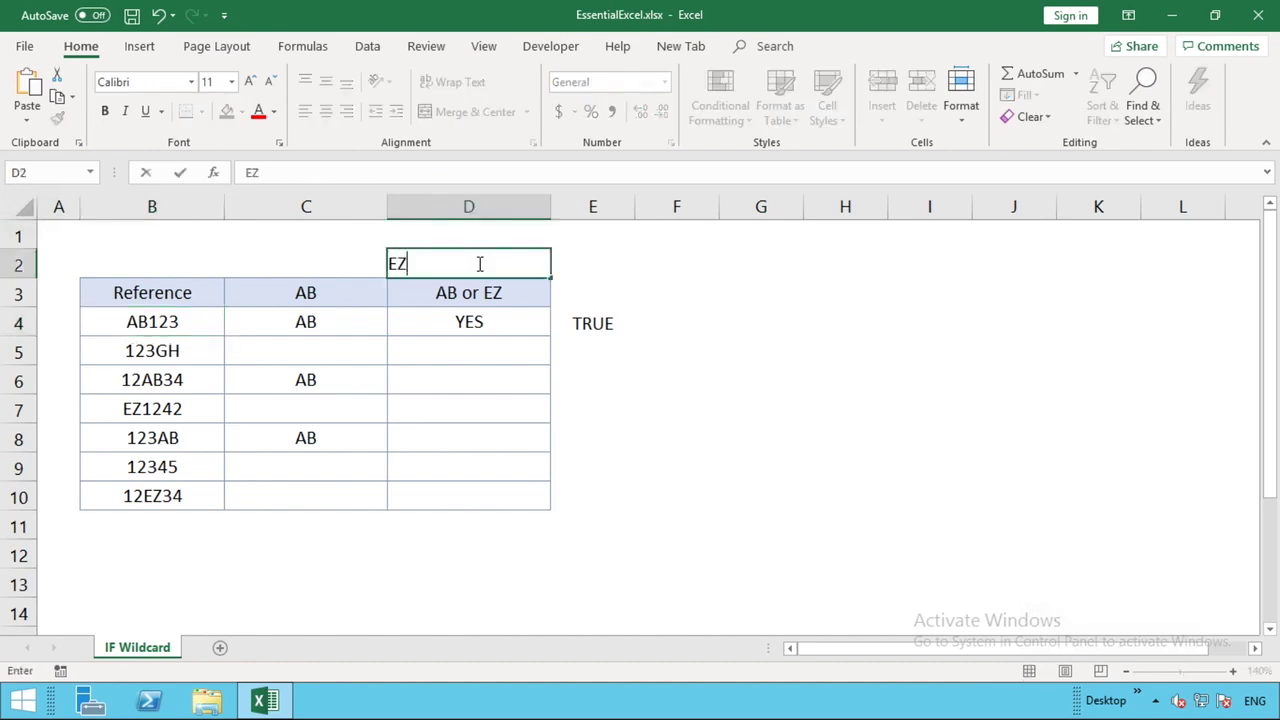
key("Return")
- Examine how the two SEARCH conditions in the D4 formula refer to cells D2 and C3
left_click(413, 329)
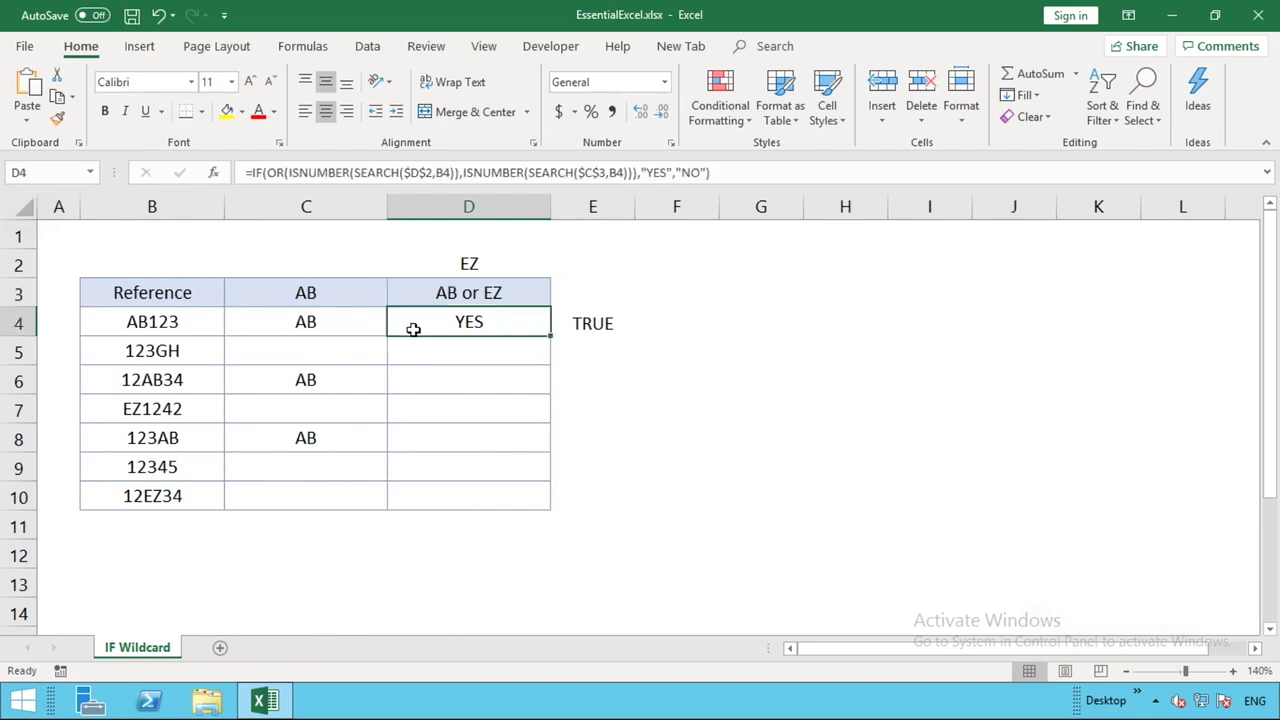
left_click(318, 294)
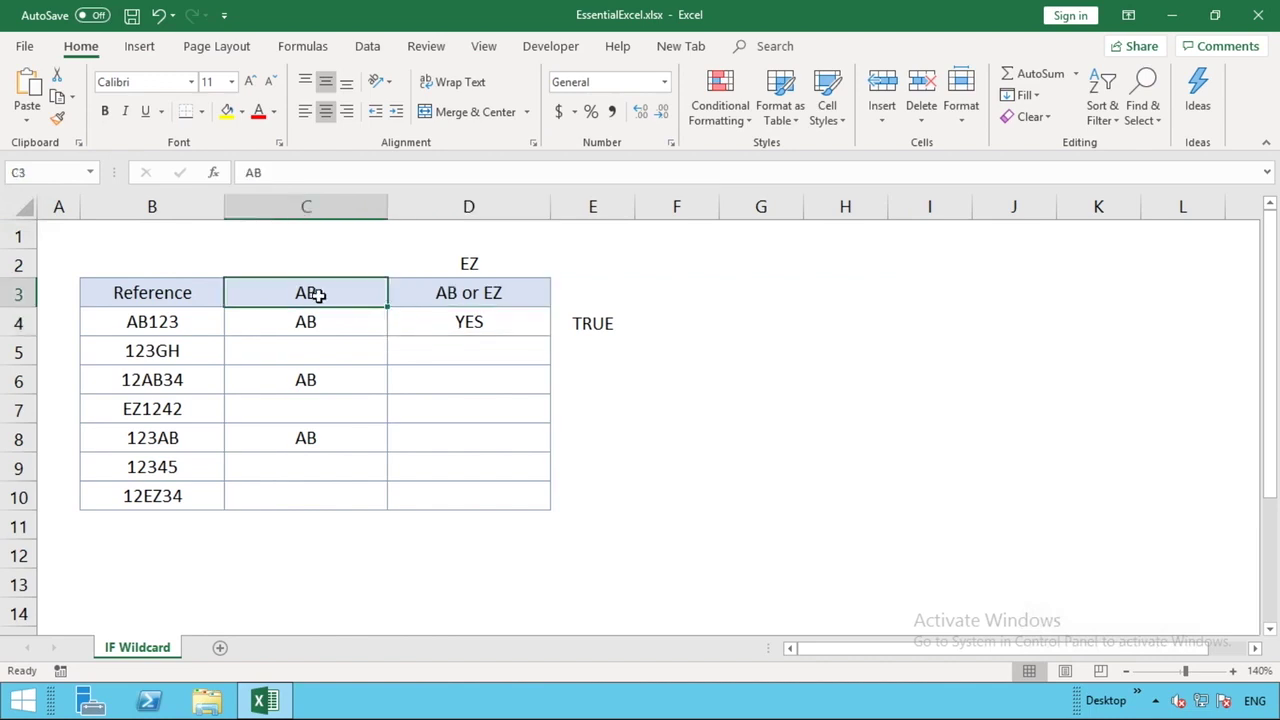
left_click(487, 268)
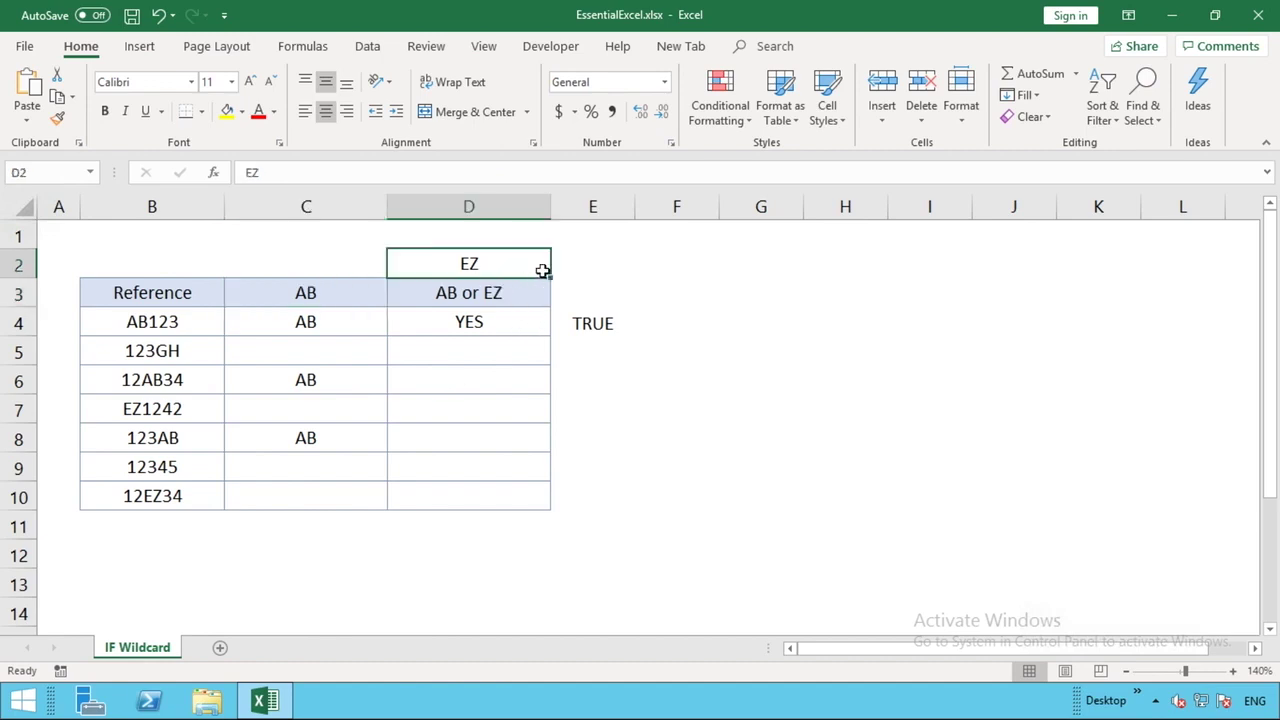
double_click(512, 322)
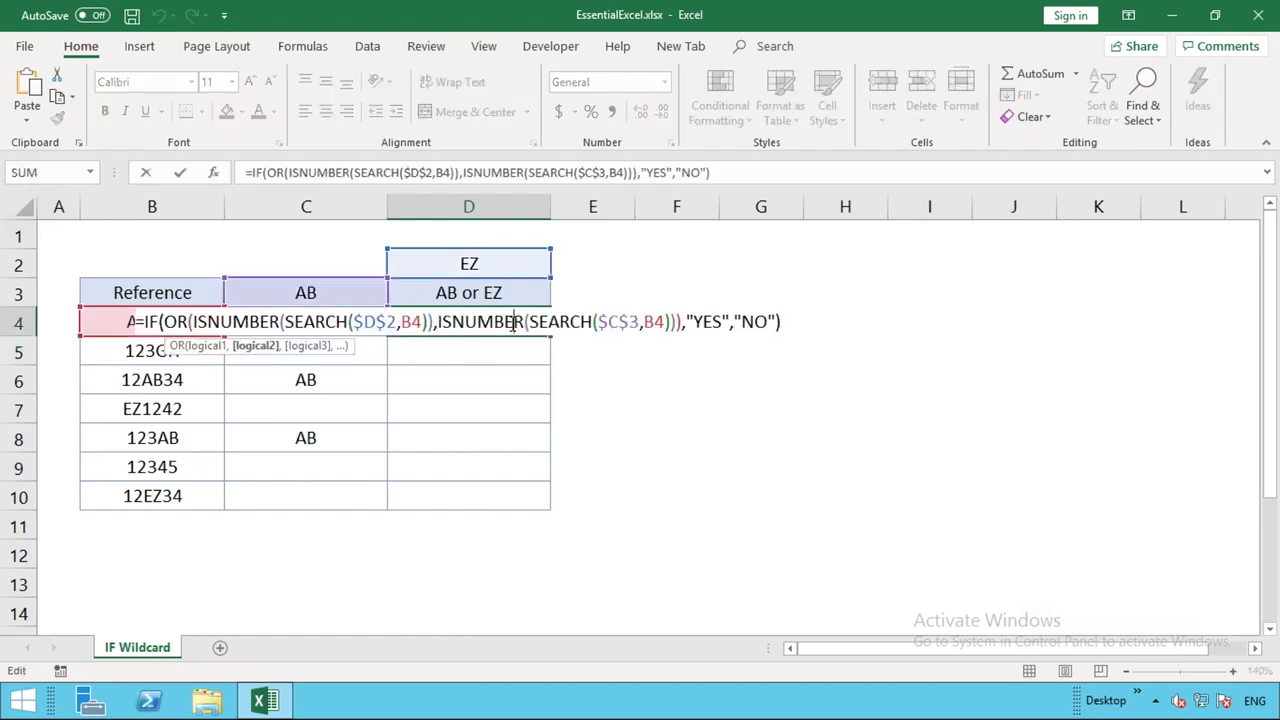
left_click(388, 321)
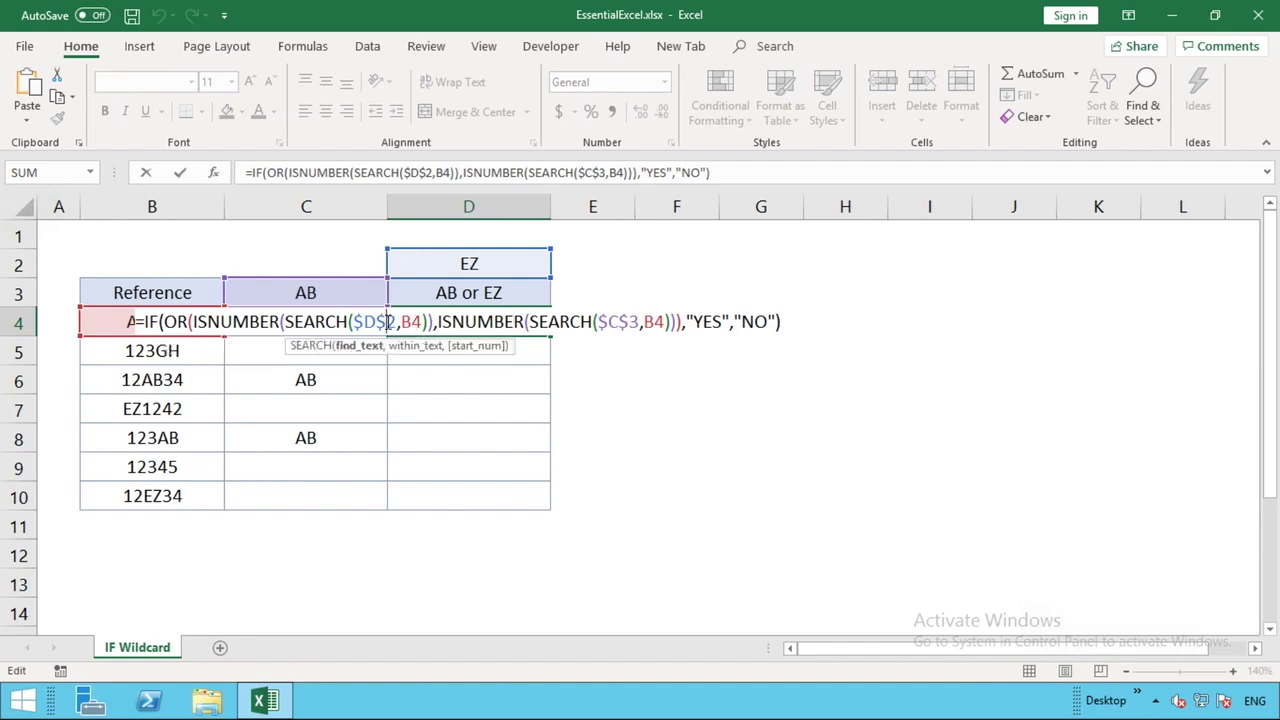
left_click(619, 321)
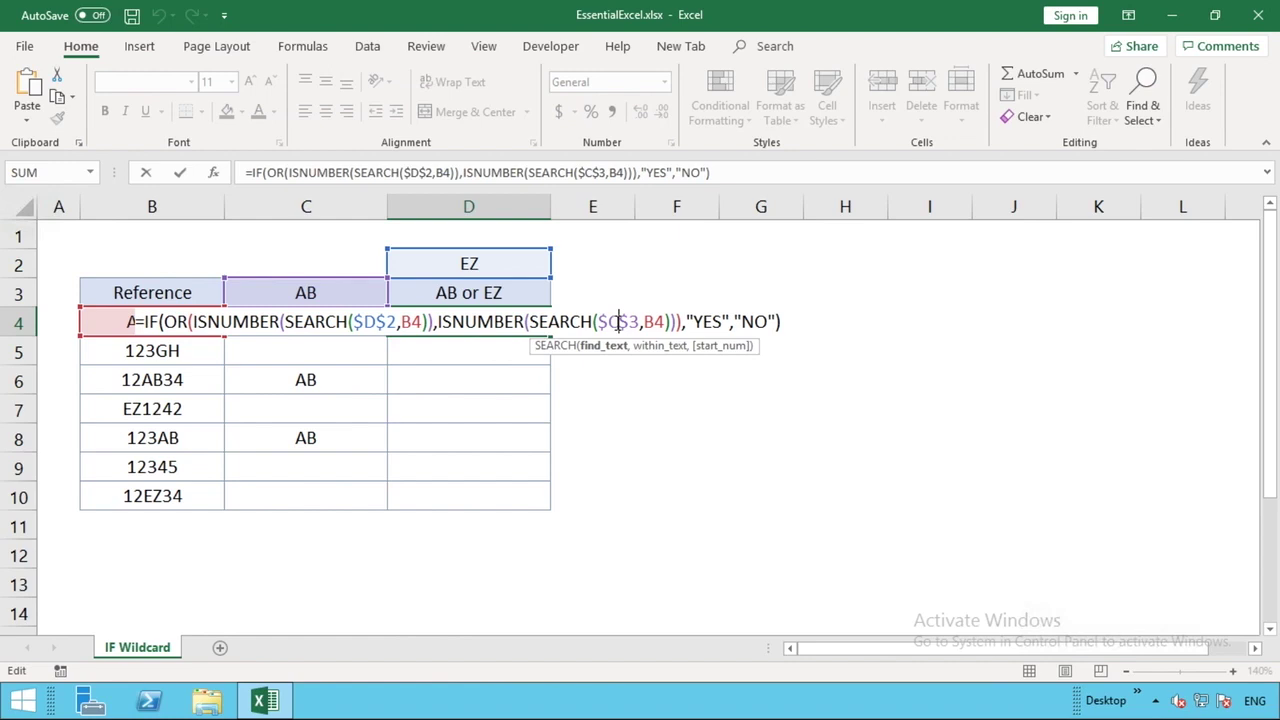
left_click(381, 321)
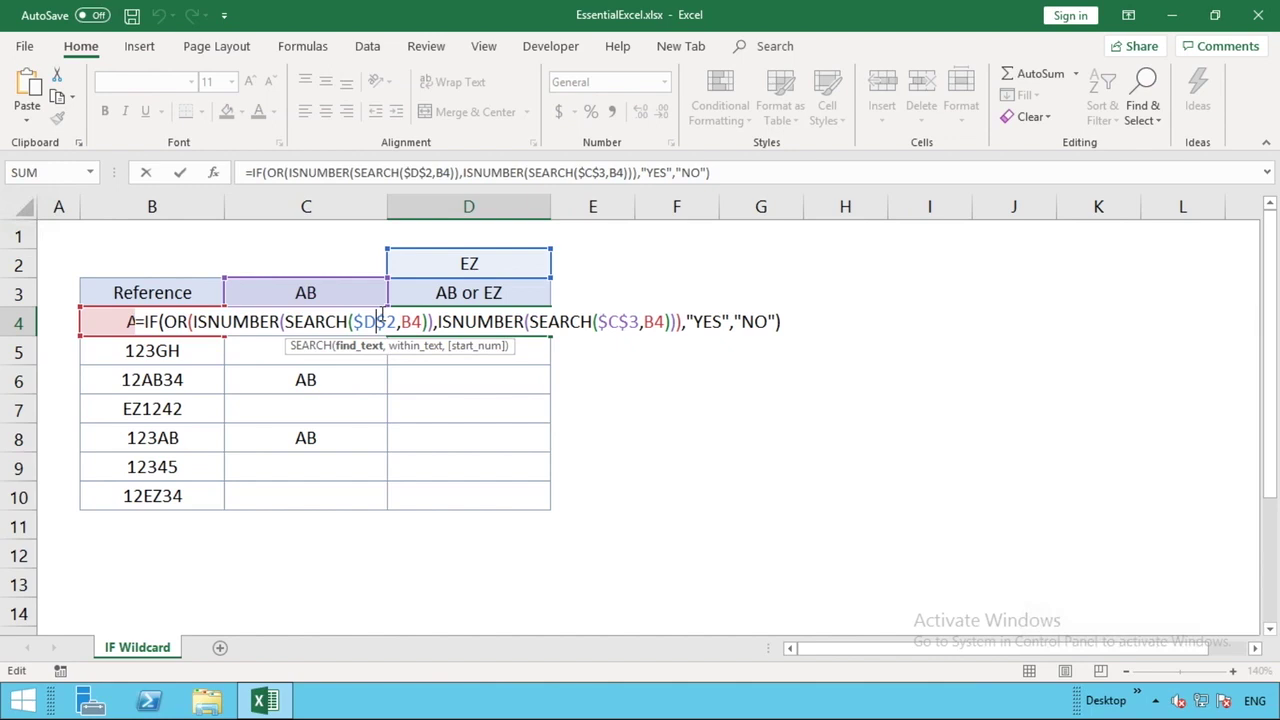
left_click(607, 321)
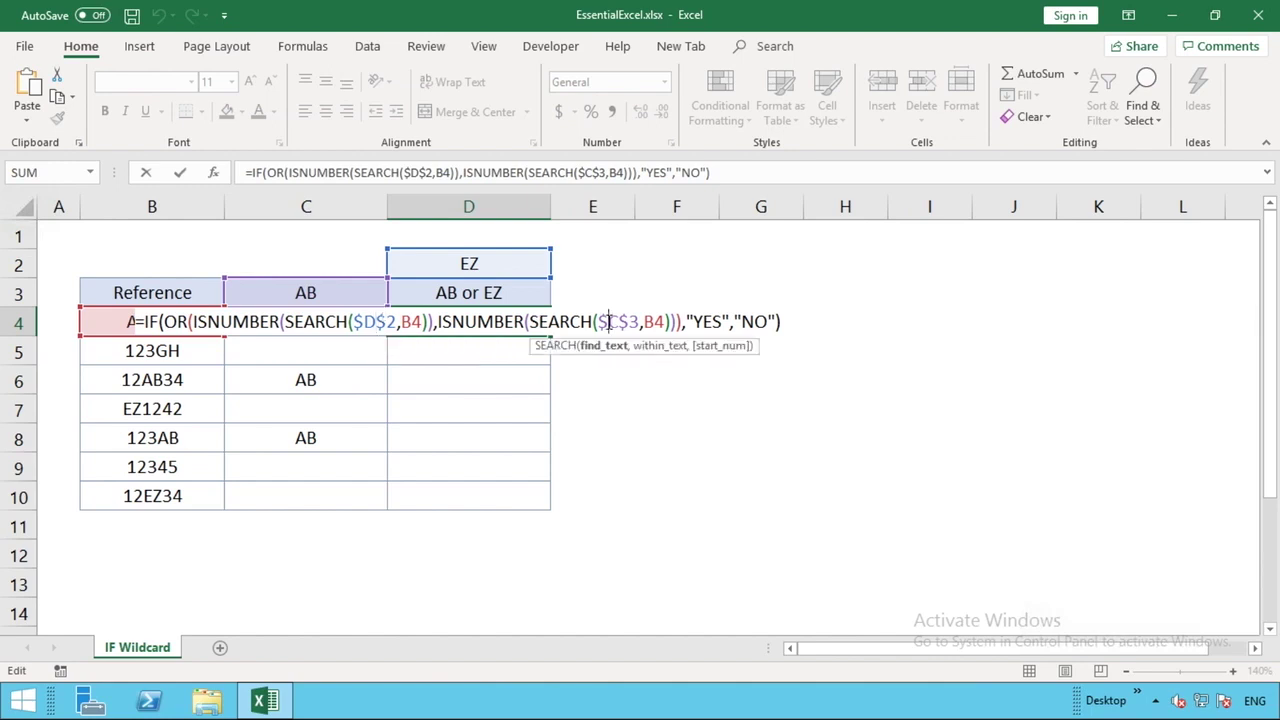
key("Return")
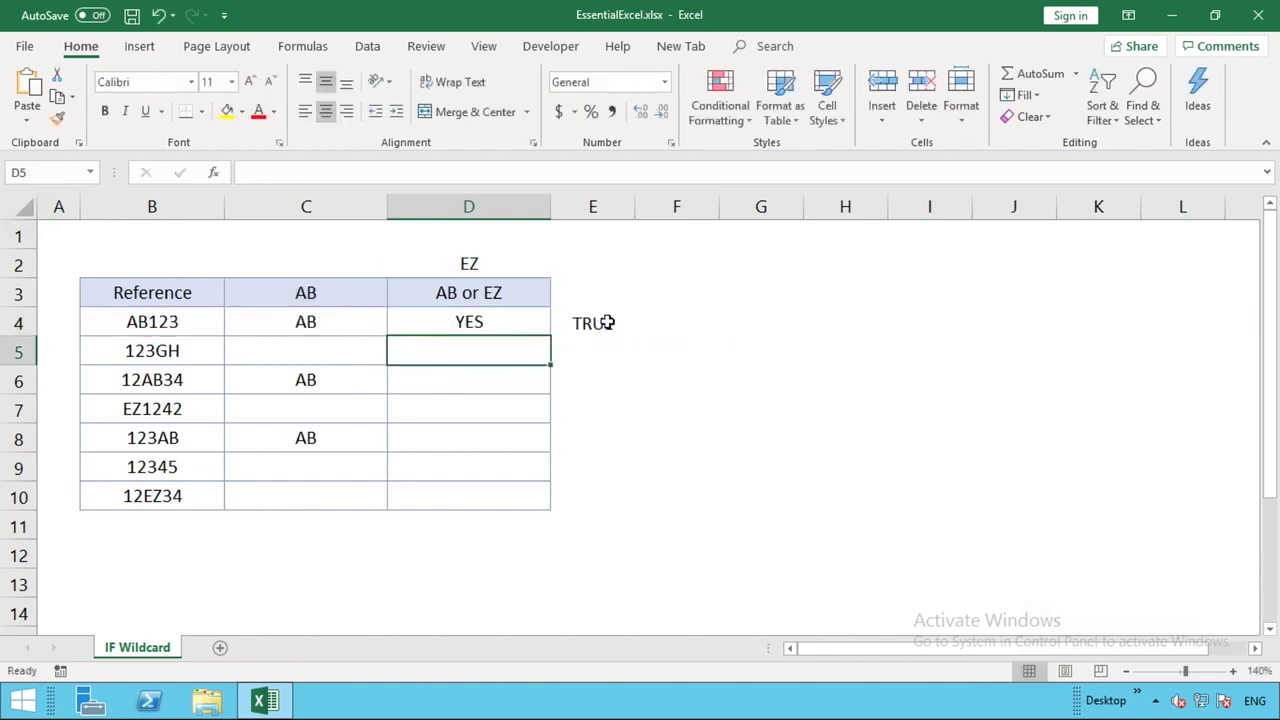
- Fill the D4 formula down to D10 for the remaining references
left_click(540, 321)
left_click_drag(534, 410, 530, 512)
left_click(675, 481)
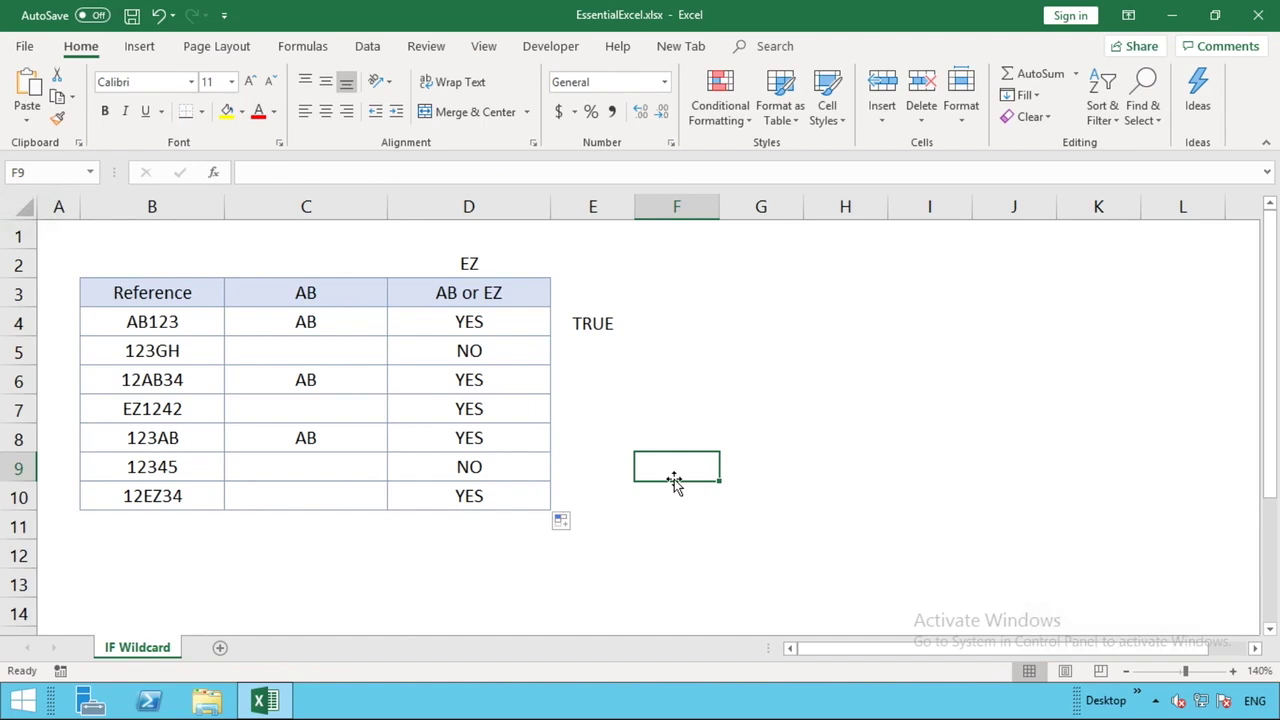
- Replace the "NO" false result in the D4 formula with an empty text string
left_click(452, 326)
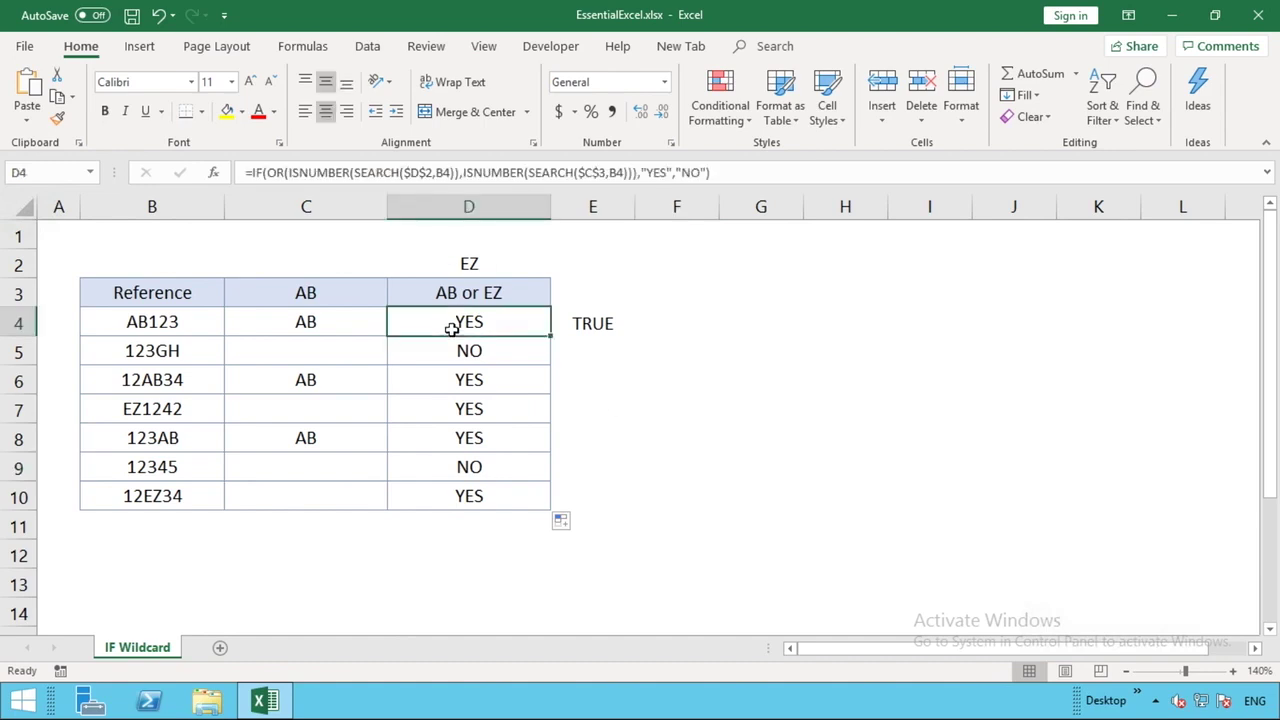
left_click(698, 178)
key("BackSpace")
key("BackSpace")
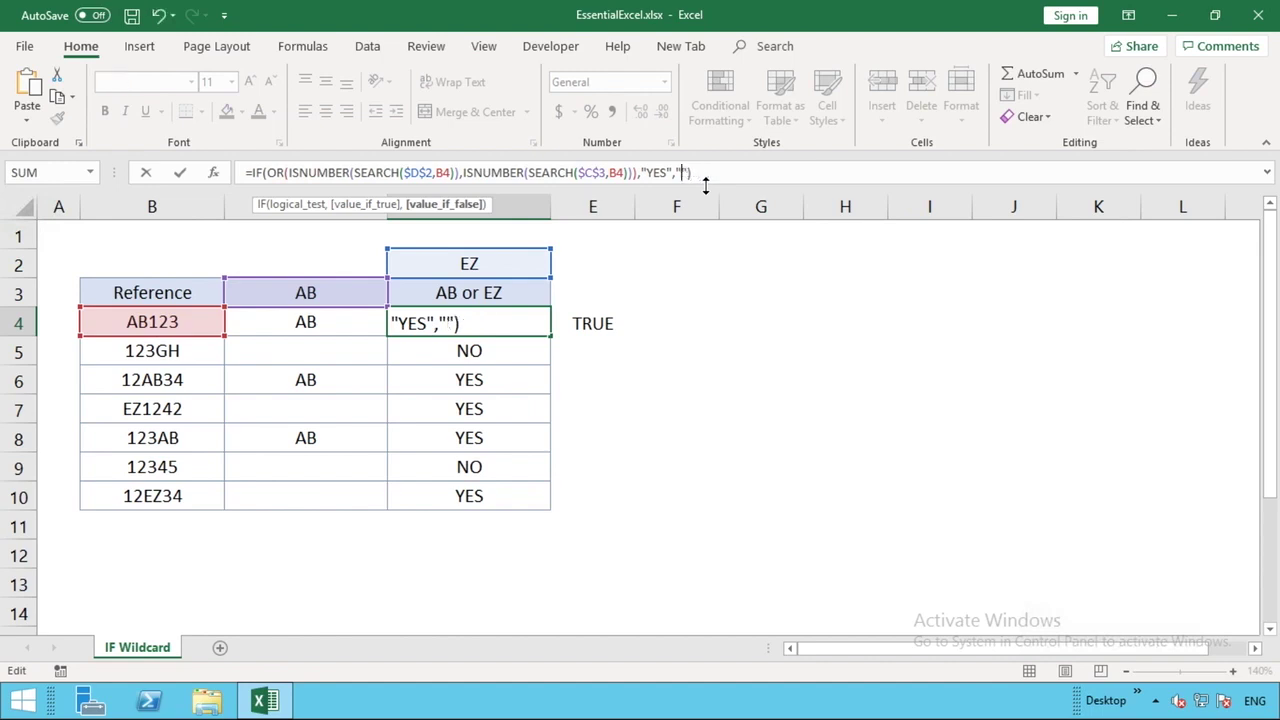
key("Return")
- Fill the revised D4 formula down to D10 for the remaining references
left_click(500, 322)
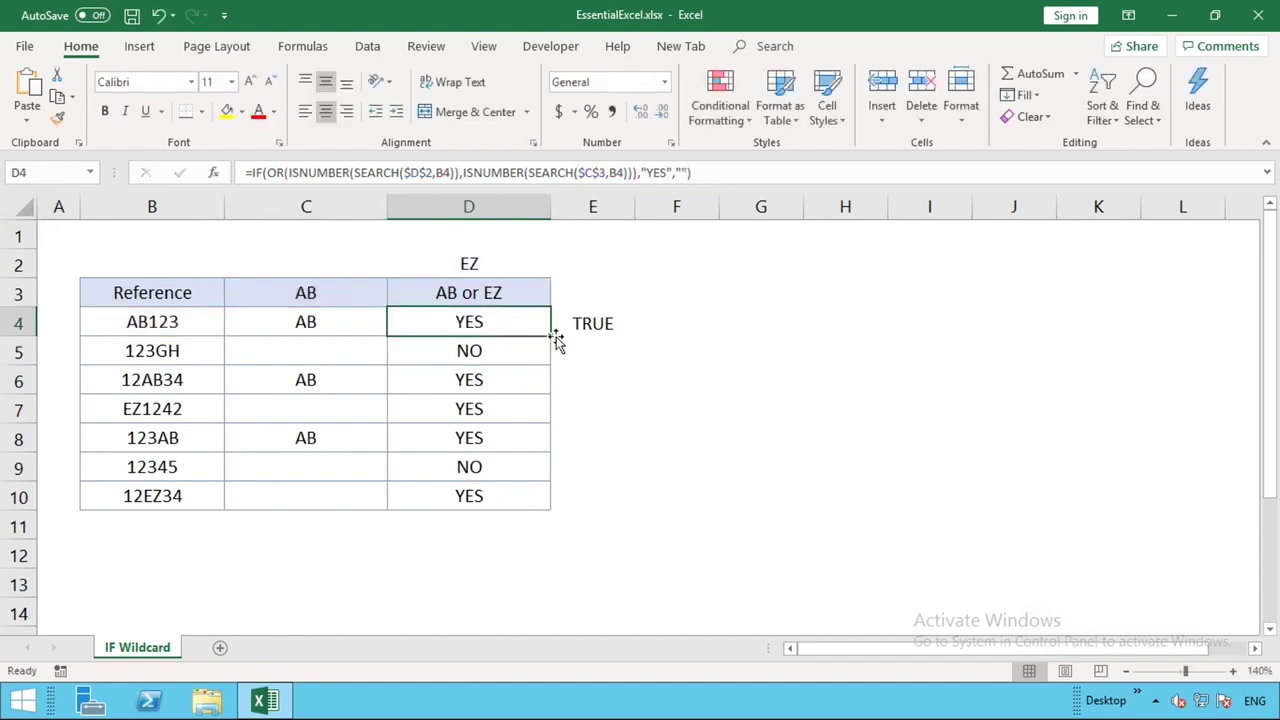
left_click_drag(556, 340, 514, 510)
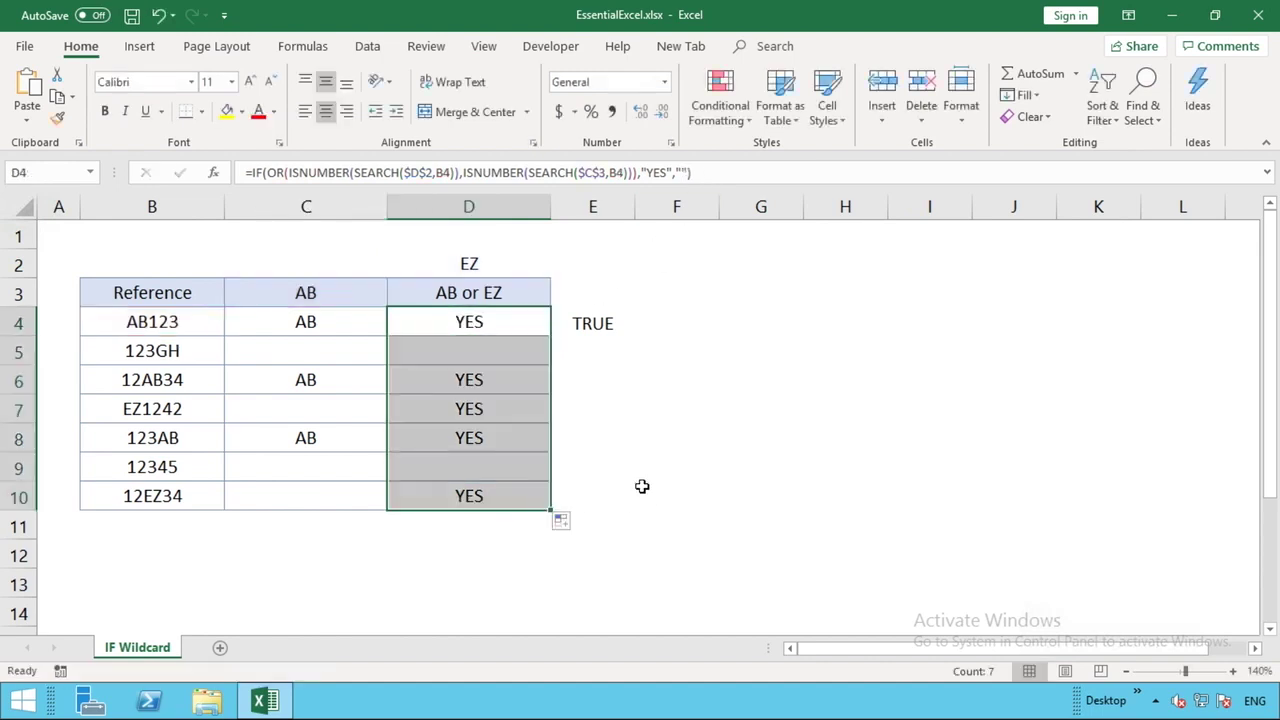
left_click(642, 486)
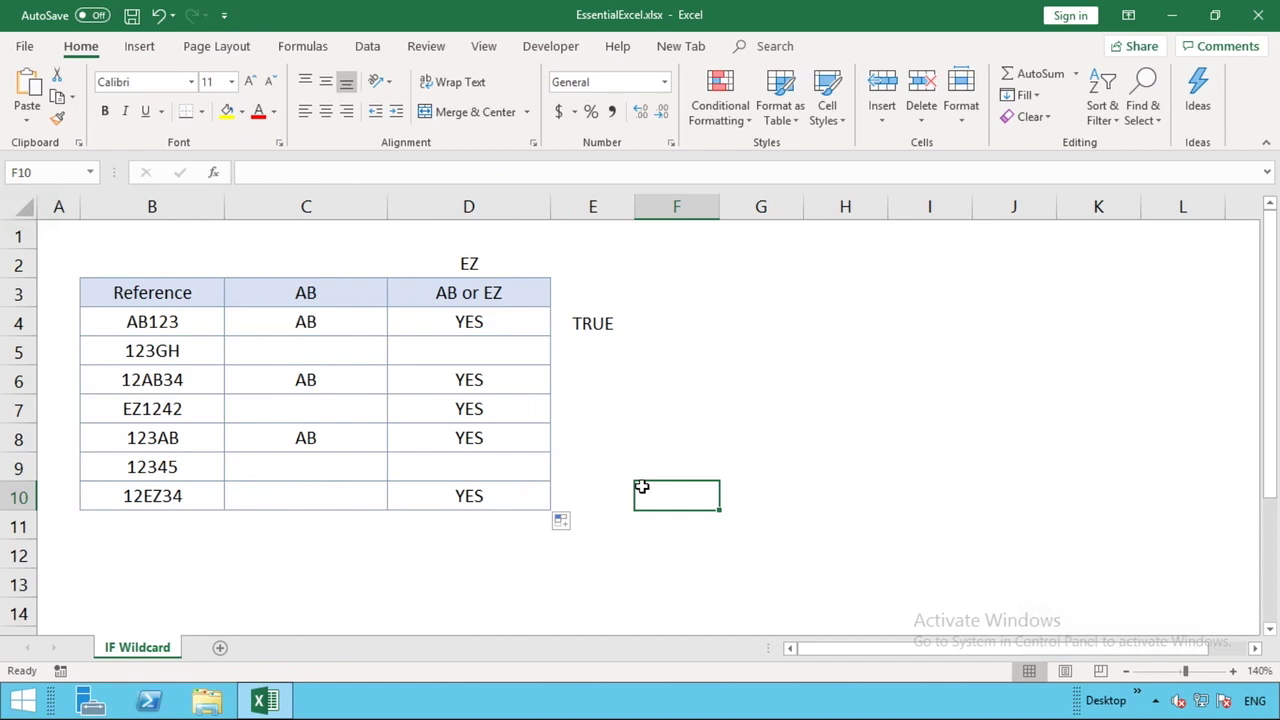
- Compare the flags in the AB and AB or EZ columns with the references, including the EZ references in rows 7 and 10
left_click(328, 325)
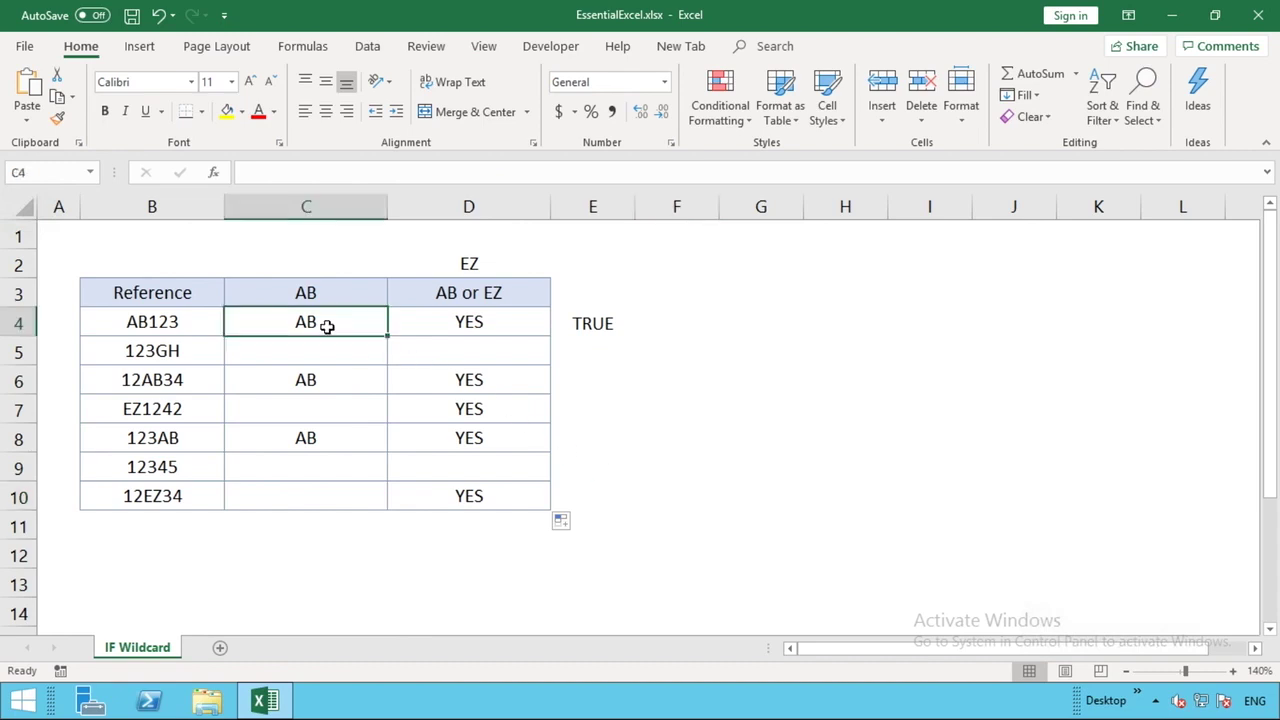
left_click(324, 378)
left_click(315, 440)
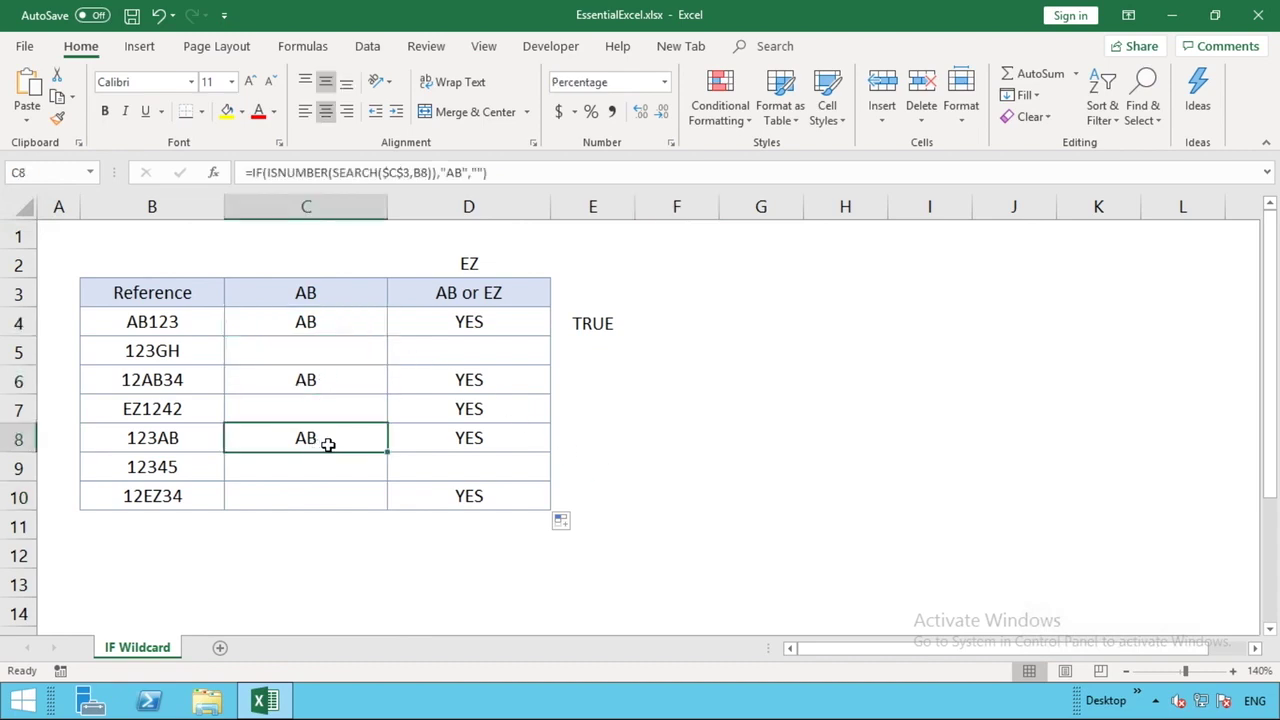
left_click(432, 441)
left_click(458, 386)
left_click(462, 322)
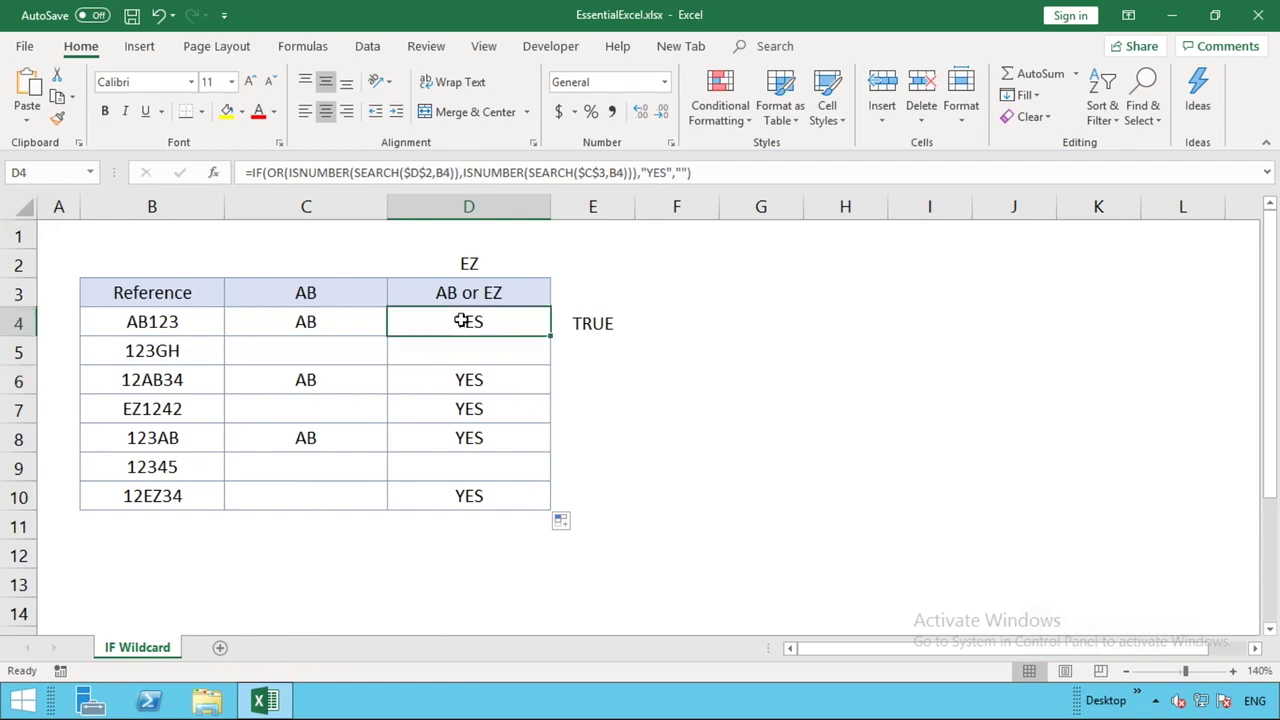
left_click(466, 409)
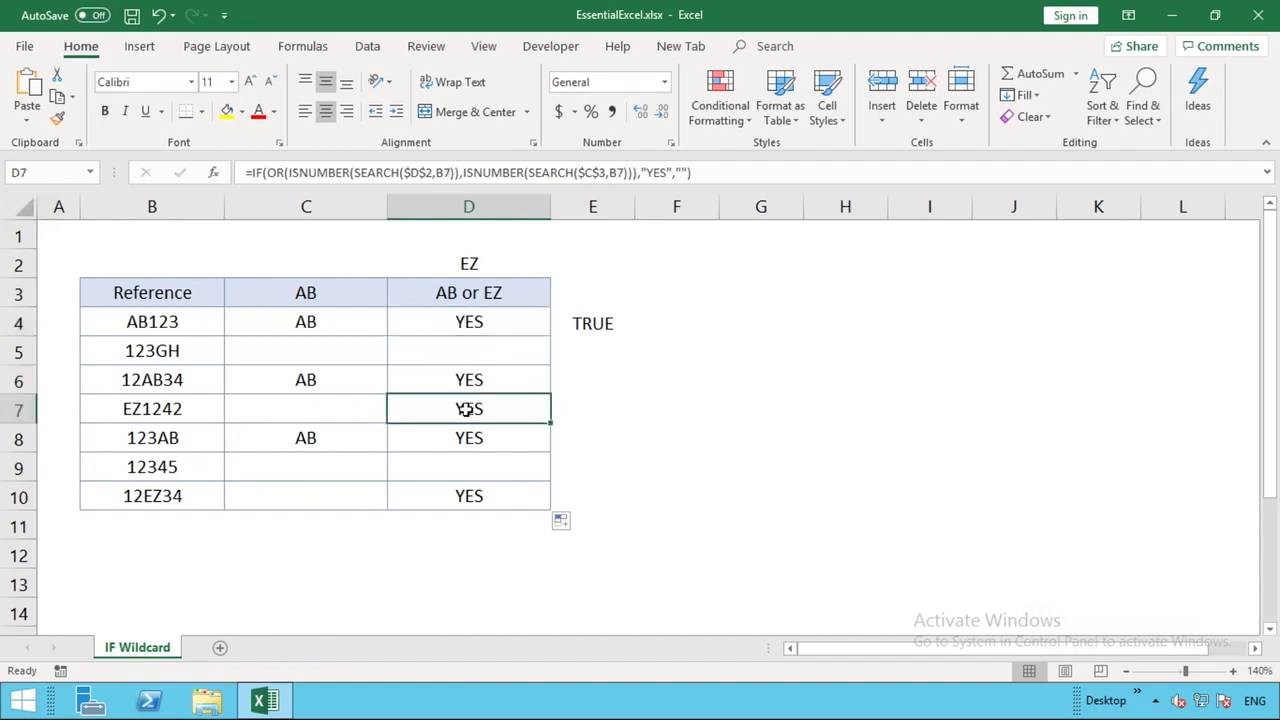
left_click(203, 417)
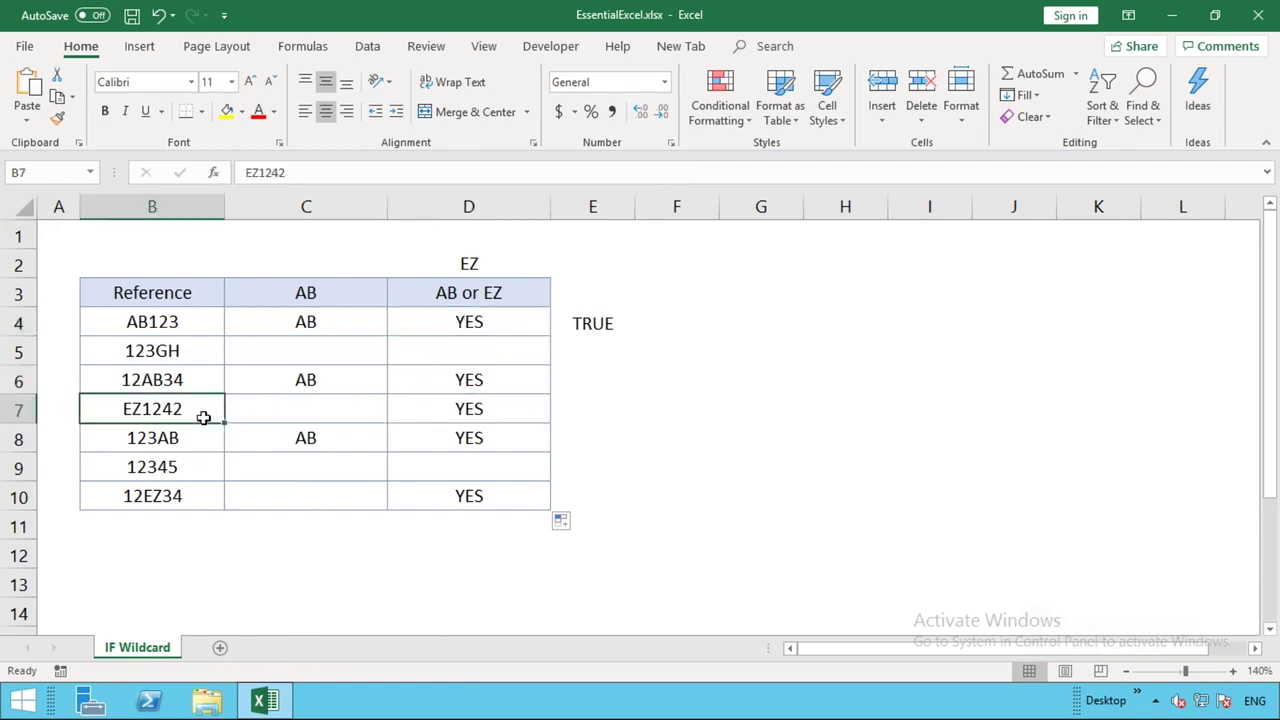
left_click(184, 494)
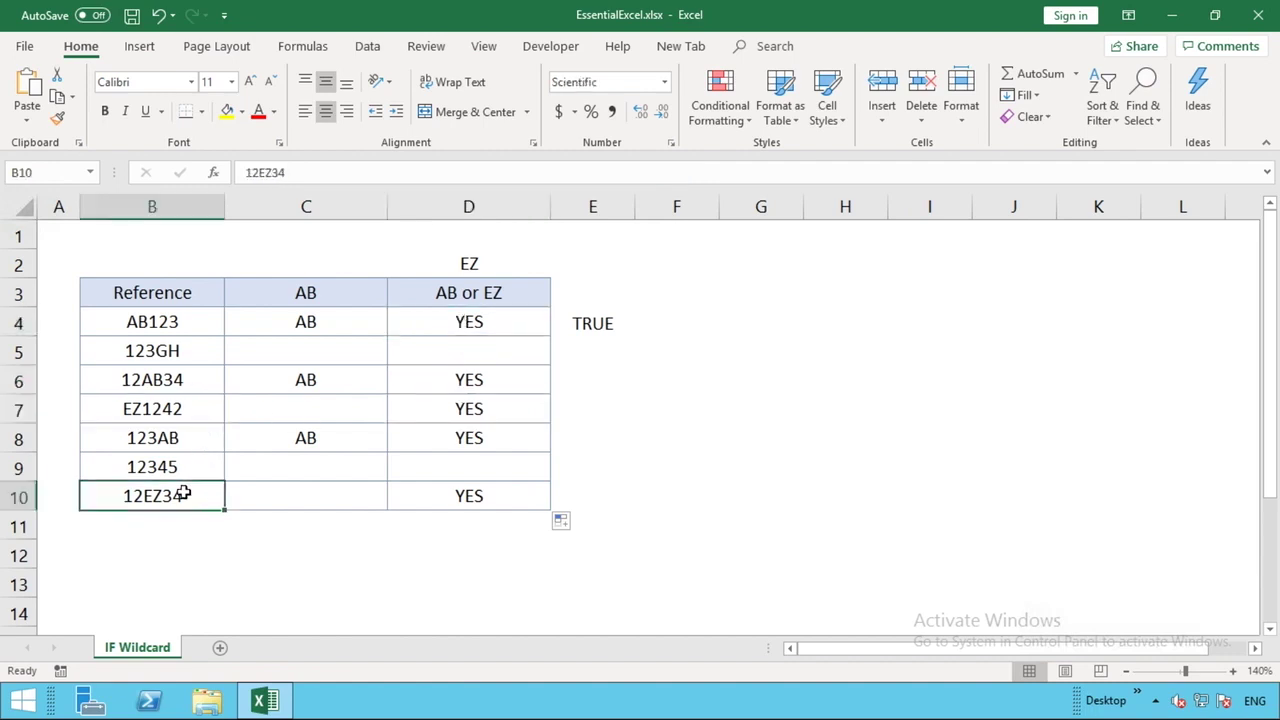
left_click(520, 500)
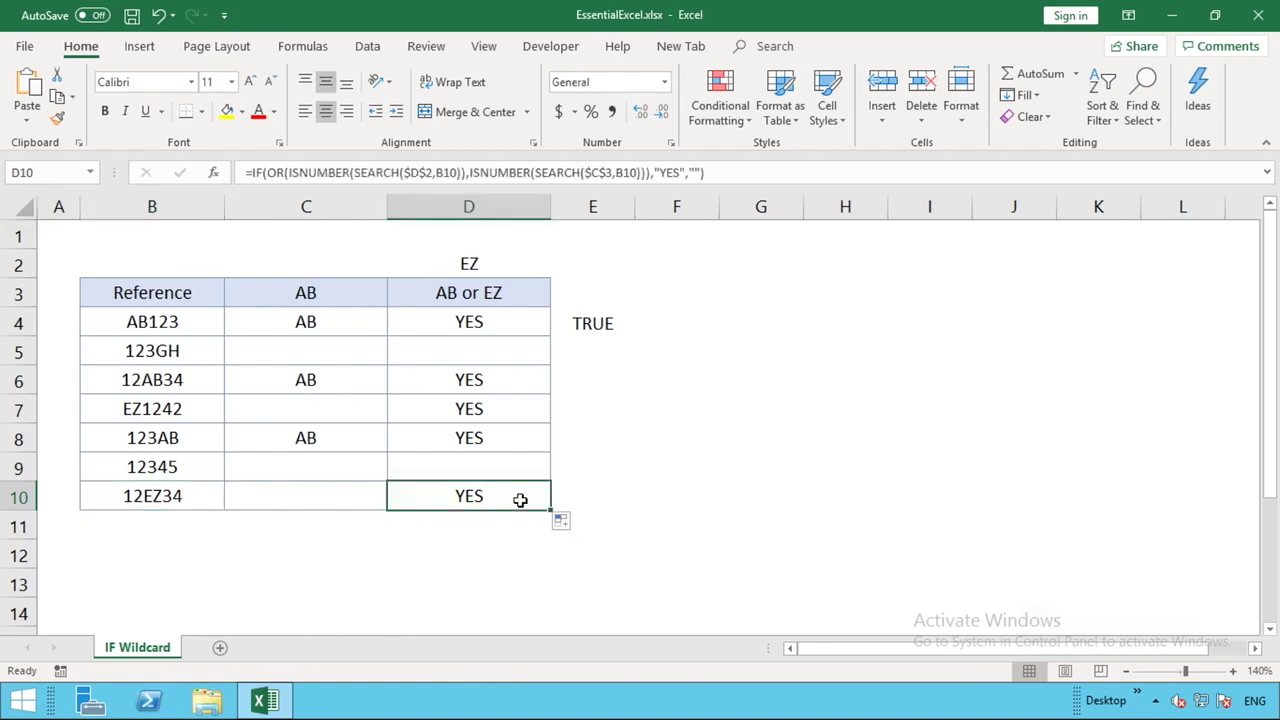